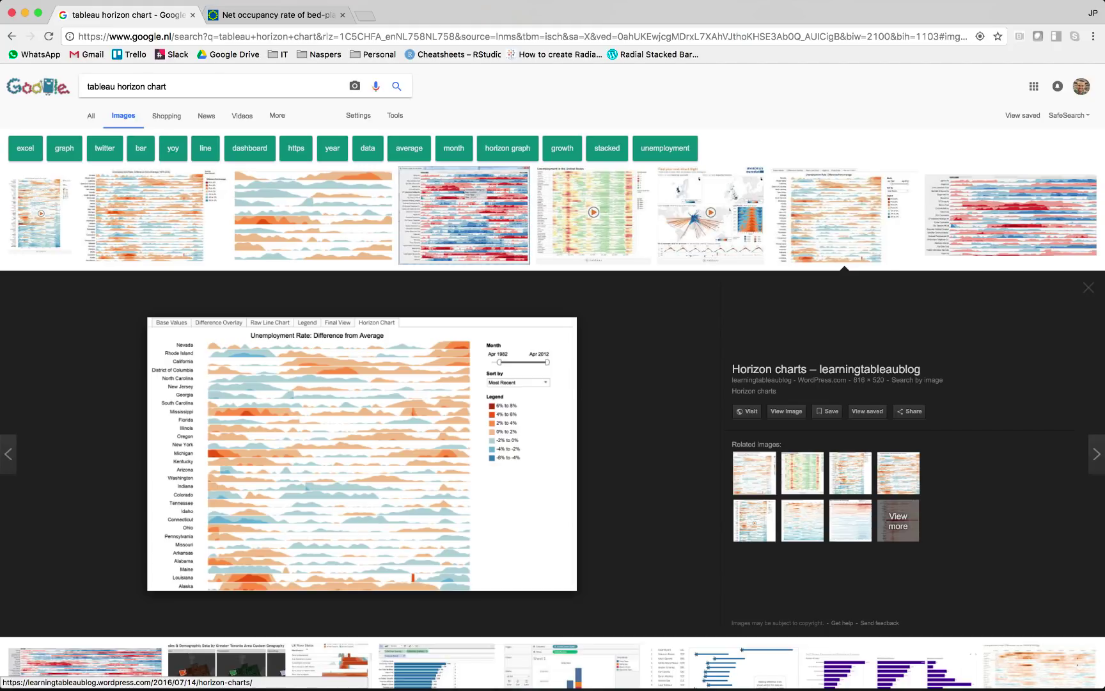
Switch to the EU Open Data Portal tab for the monthly hotel bed-place occupancy dataset
left_click(276, 15)
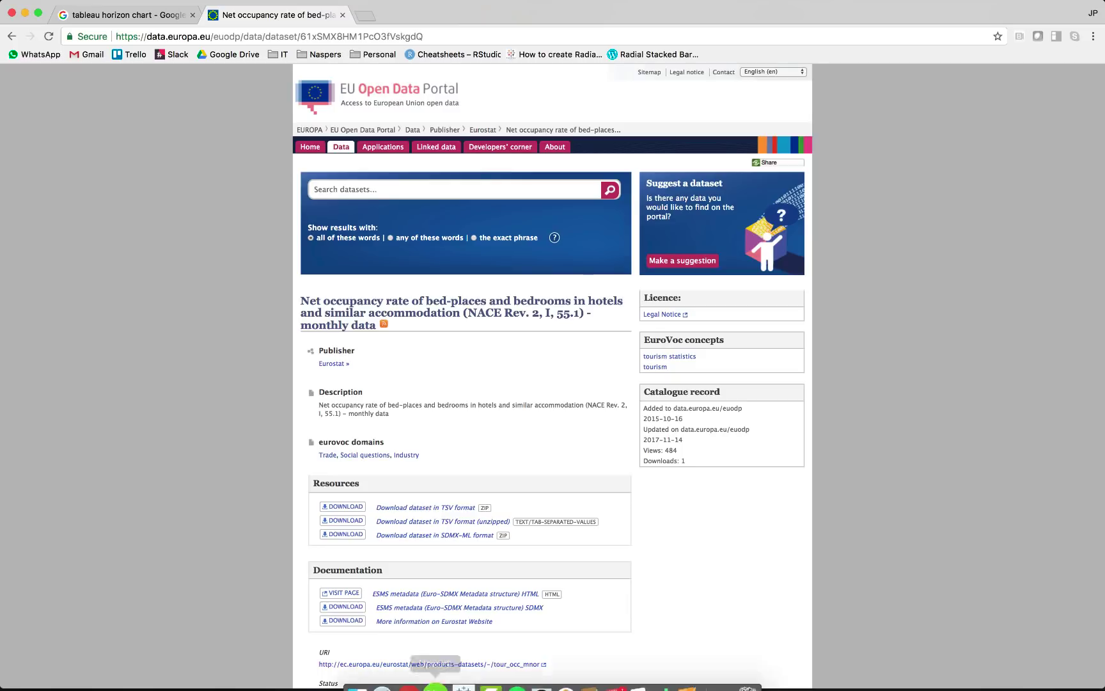
Open the EU Bed Occupancy spreadsheet in Numbers from the Dock
left_click(649, 670)
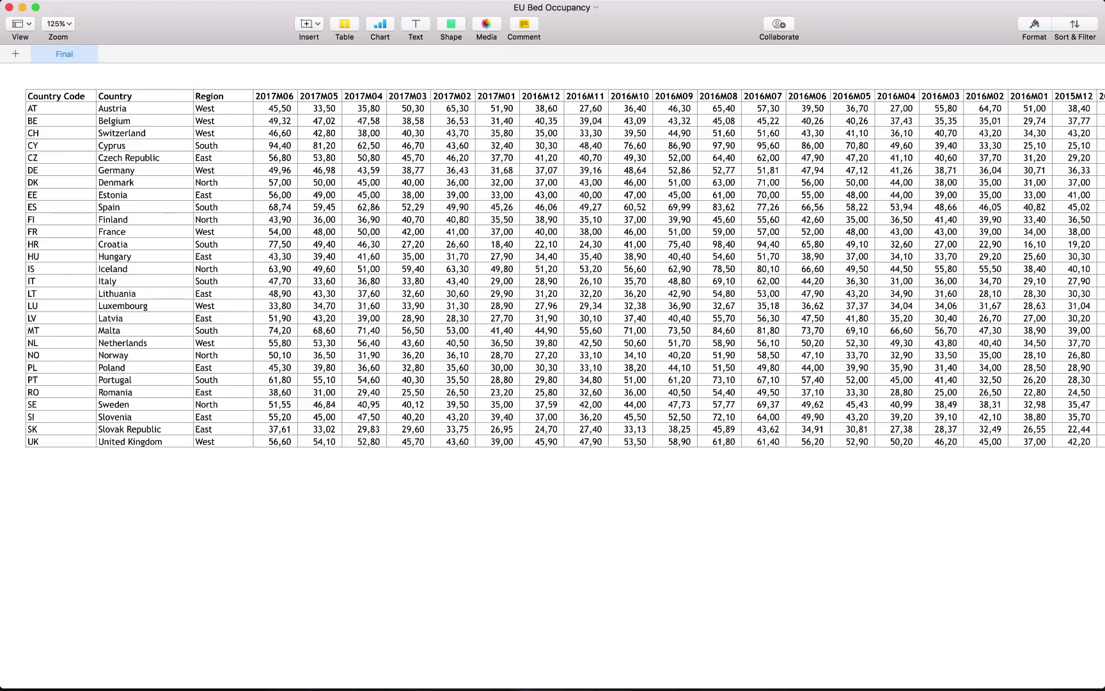
scroll(553, 269, "right", 20)
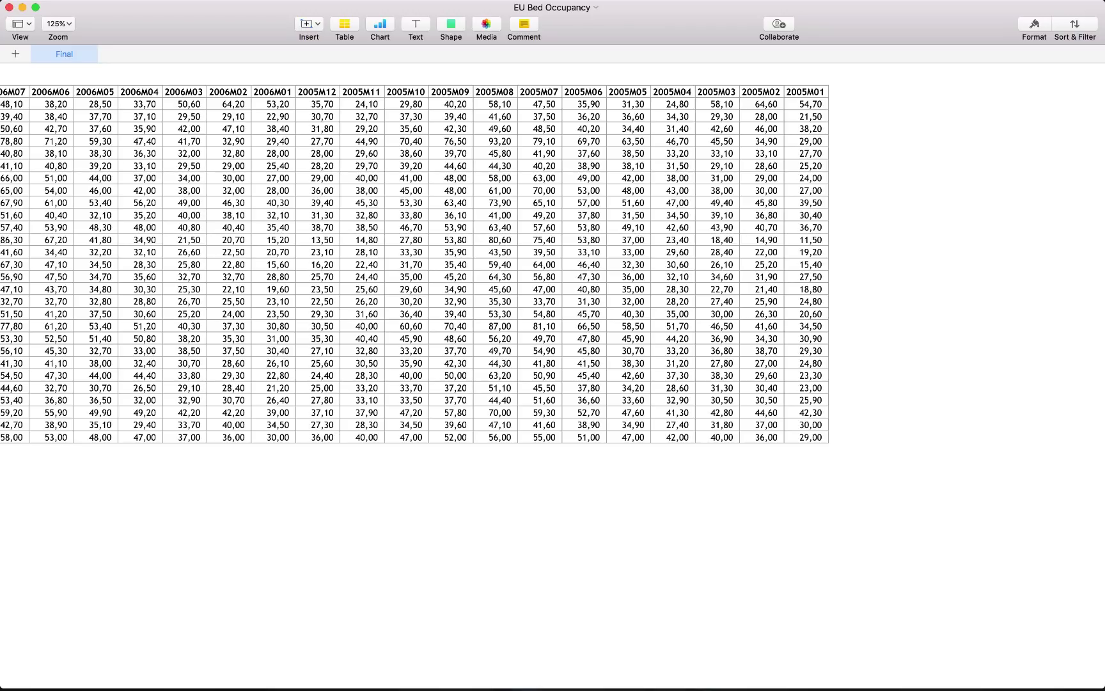
scroll(553, 268, "left", 20)
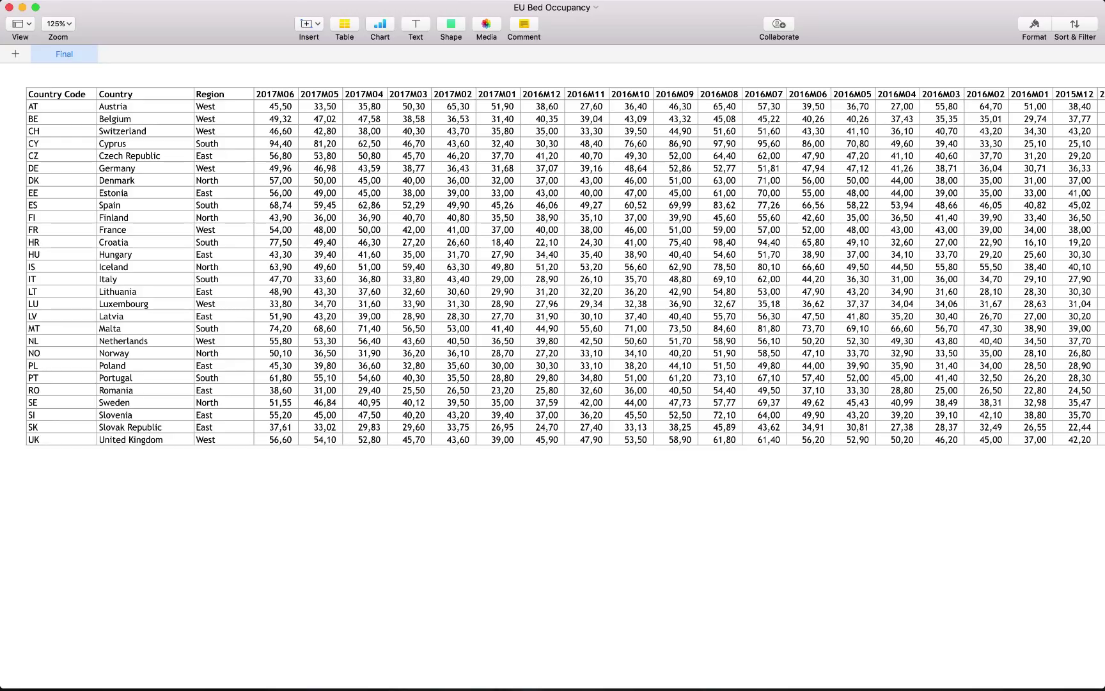
mouse_move(612, 687)
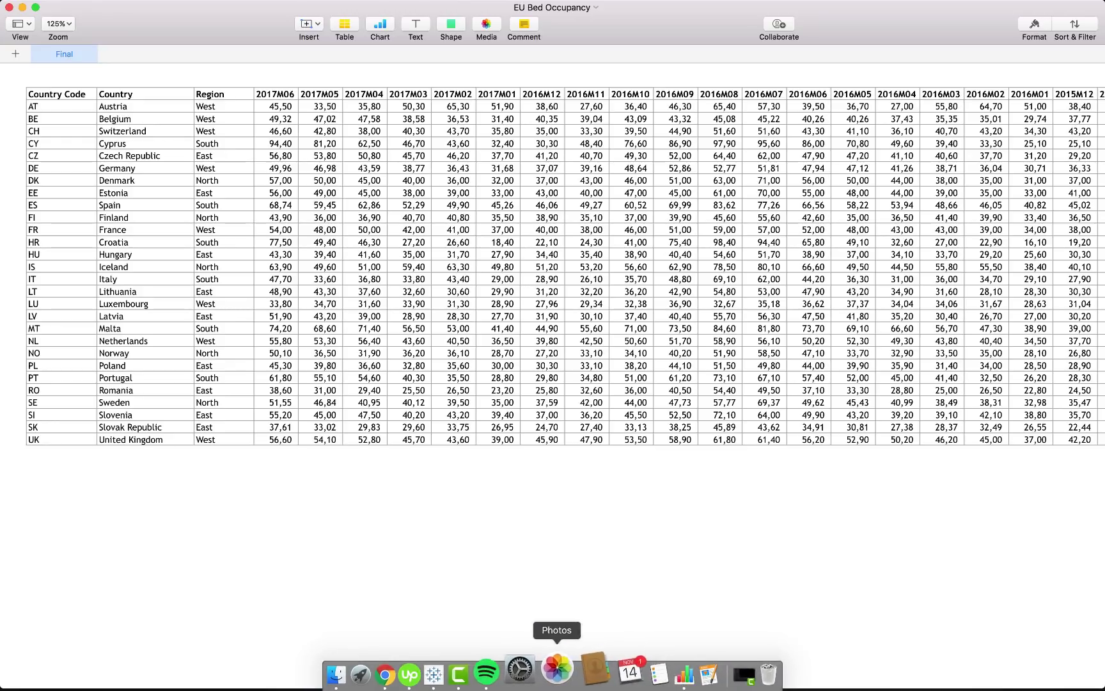
Connect Tableau to EU Bed Occupancy.xlsx as an Excel data source
left_click(462, 668)
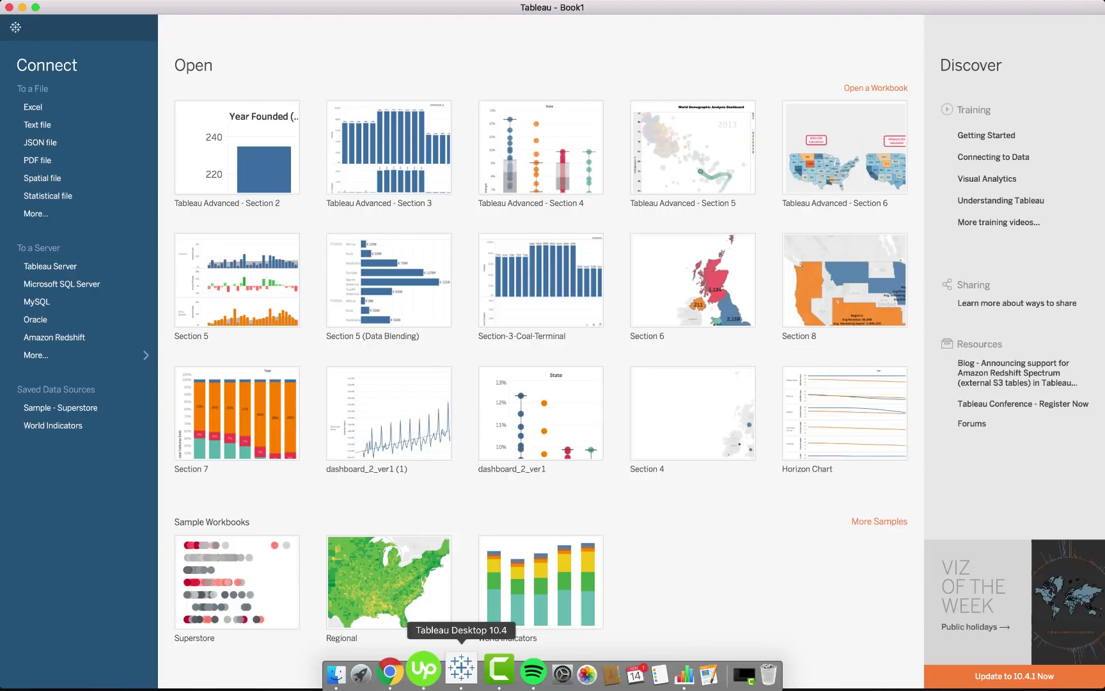
left_click(33, 107)
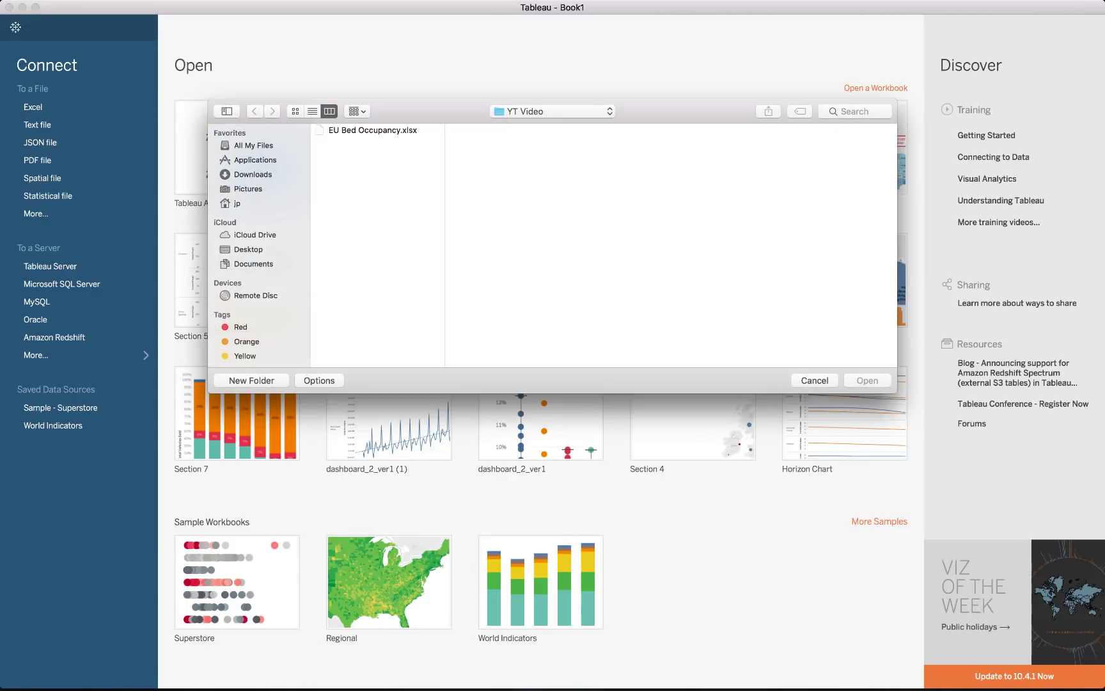
left_click(373, 130)
key("Return")
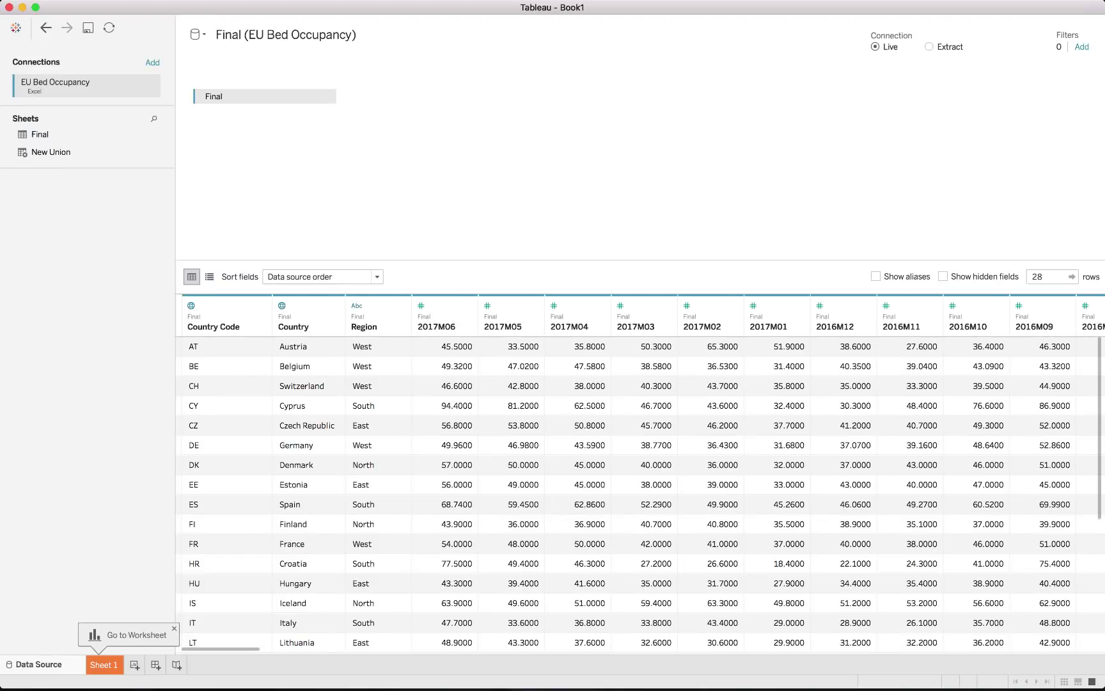
scroll(639, 496, "down", 4)
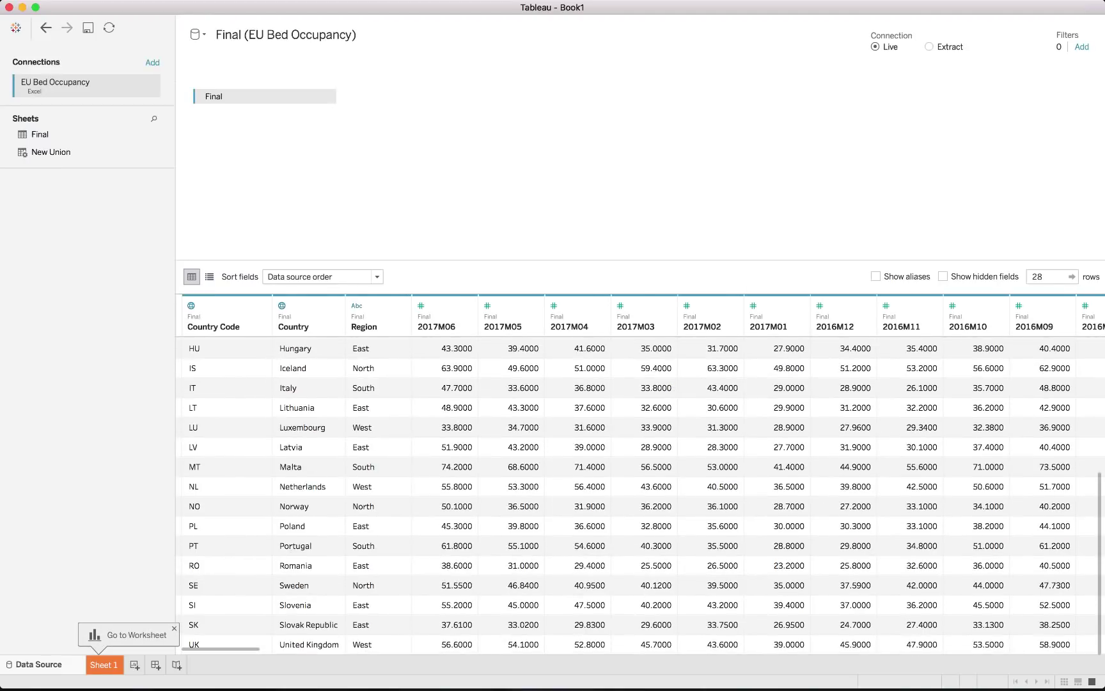
scroll(639, 496, "up", 1)
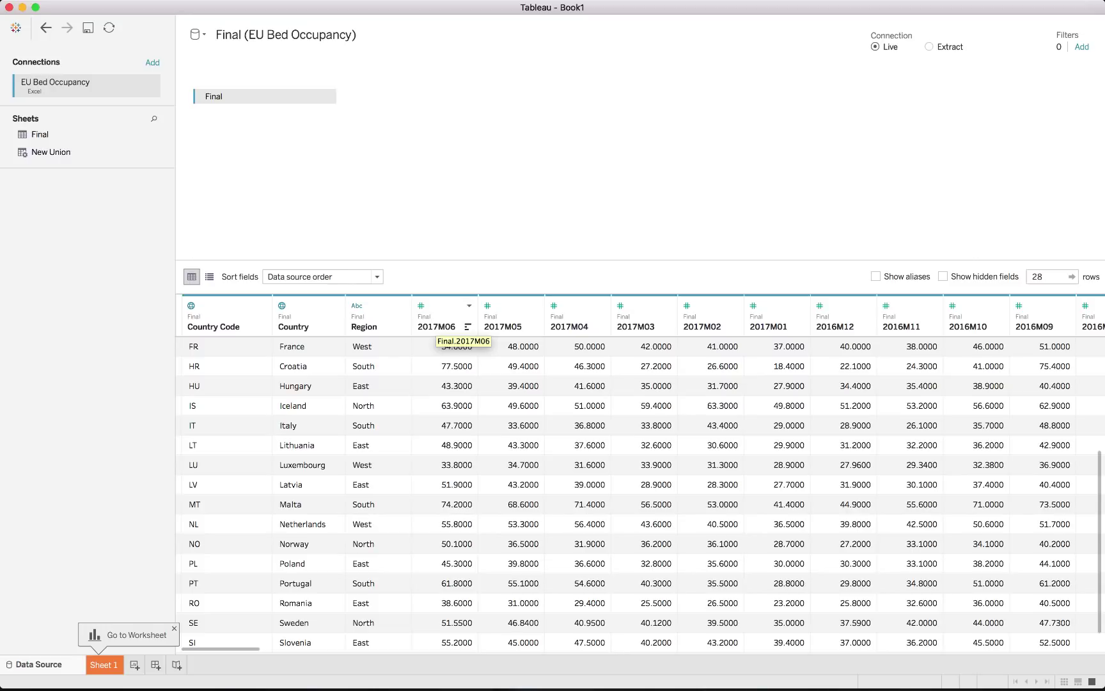
Select the month columns from 2017M06 through 2005M01 and open their column menu
left_click(436, 325)
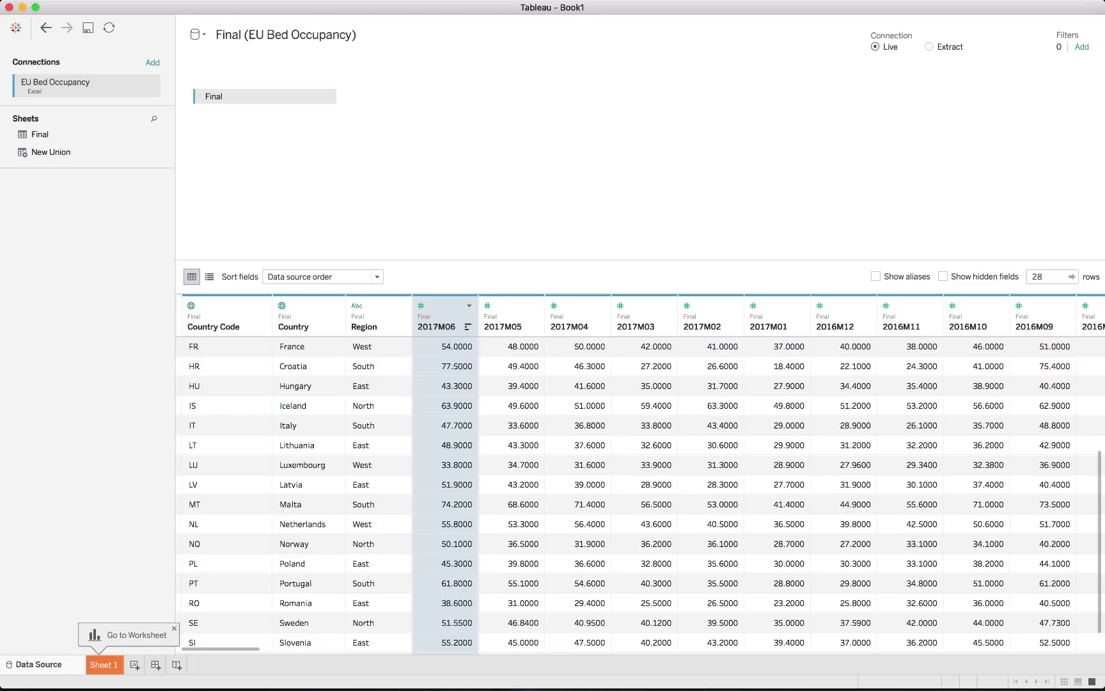
scroll(646, 474, "right", 20)
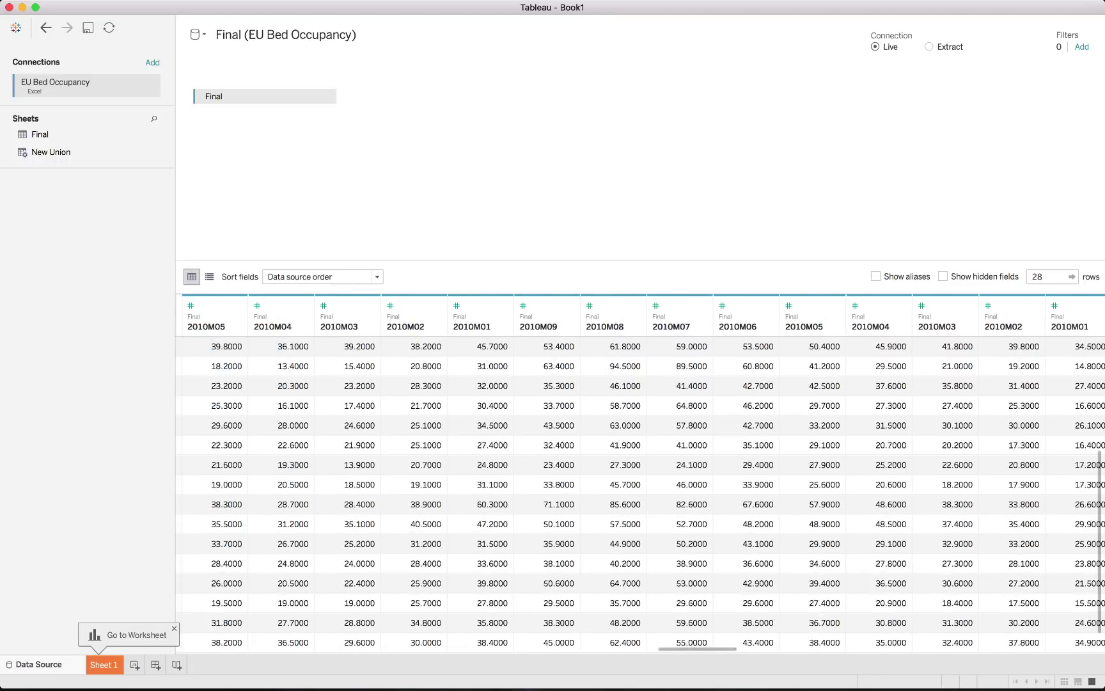
left_click(1061, 323, "shift")
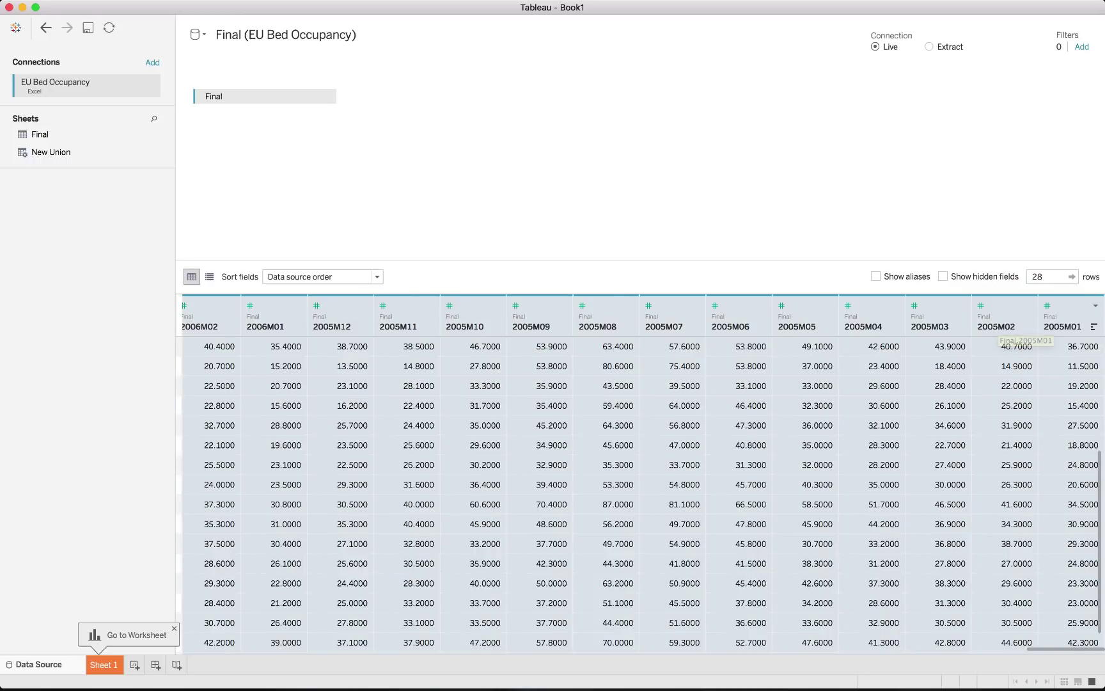
scroll(643, 473, "left", 20)
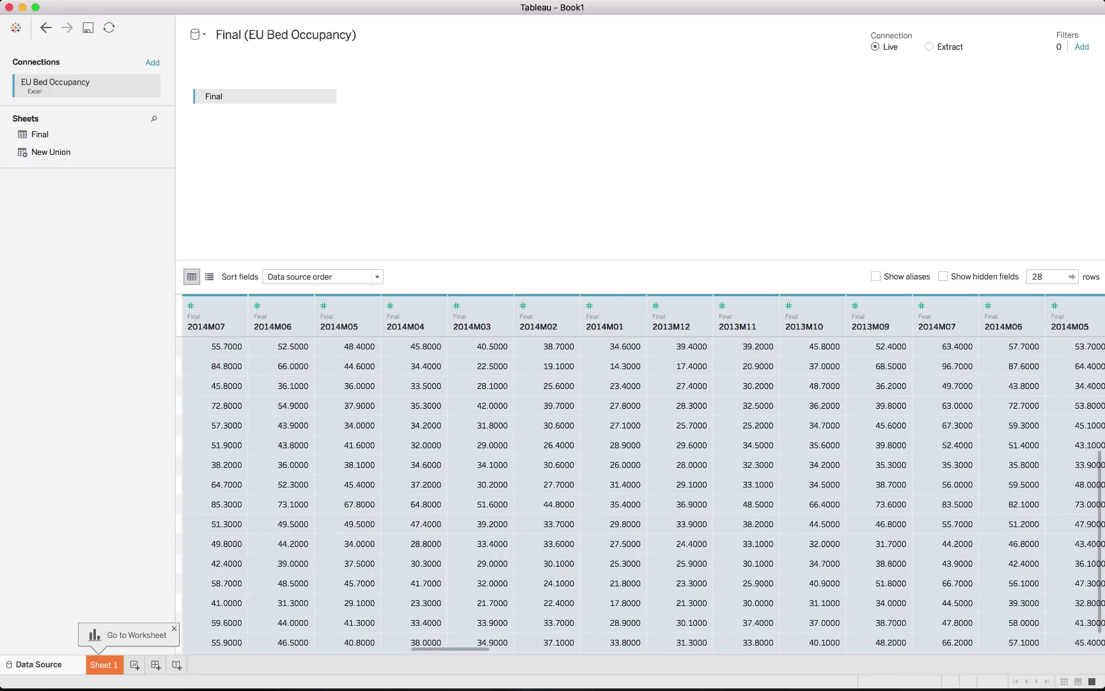
left_click(468, 306)
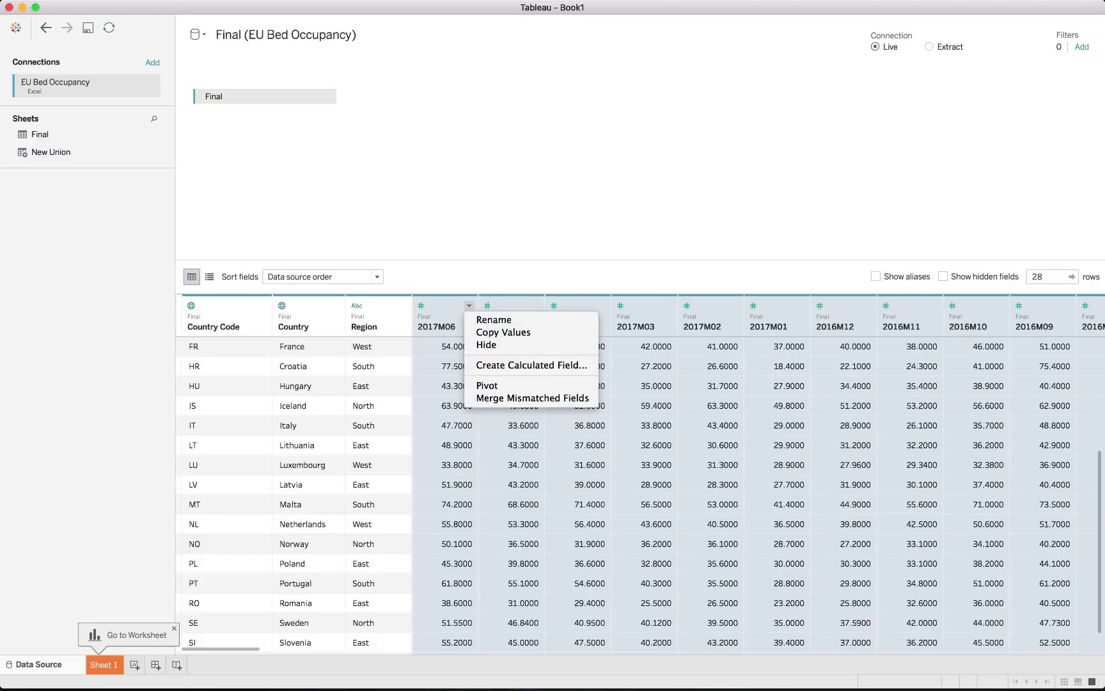
Pivot the month columns and rename the pivot fields to Month and Occupancy
left_click(505, 385)
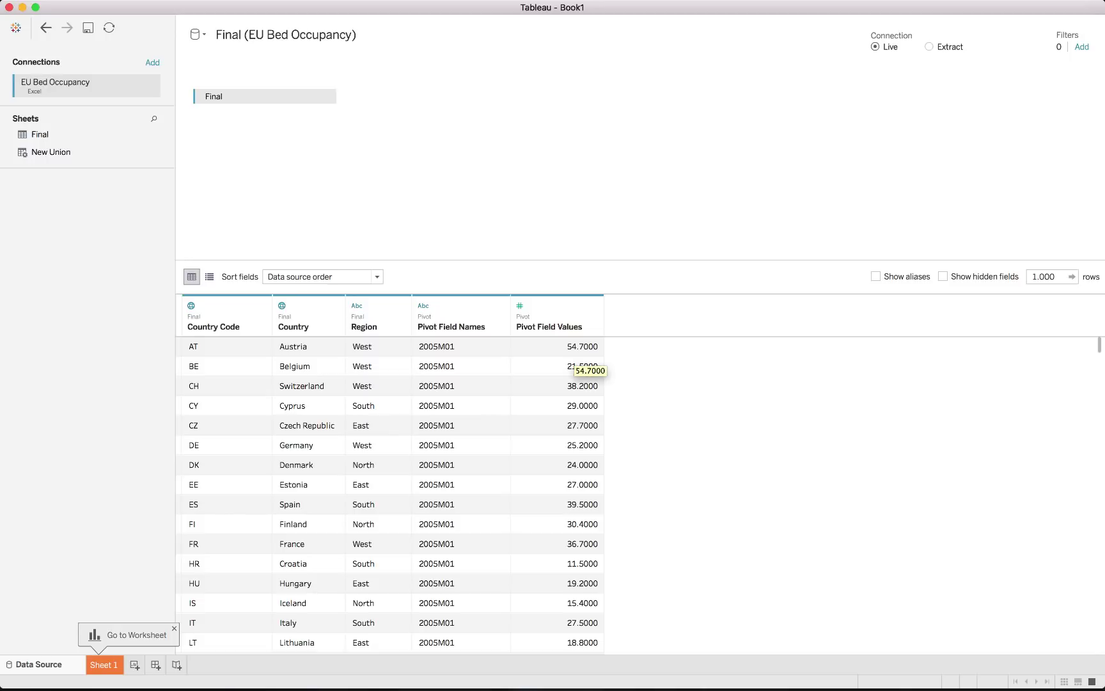
double_click(451, 327)
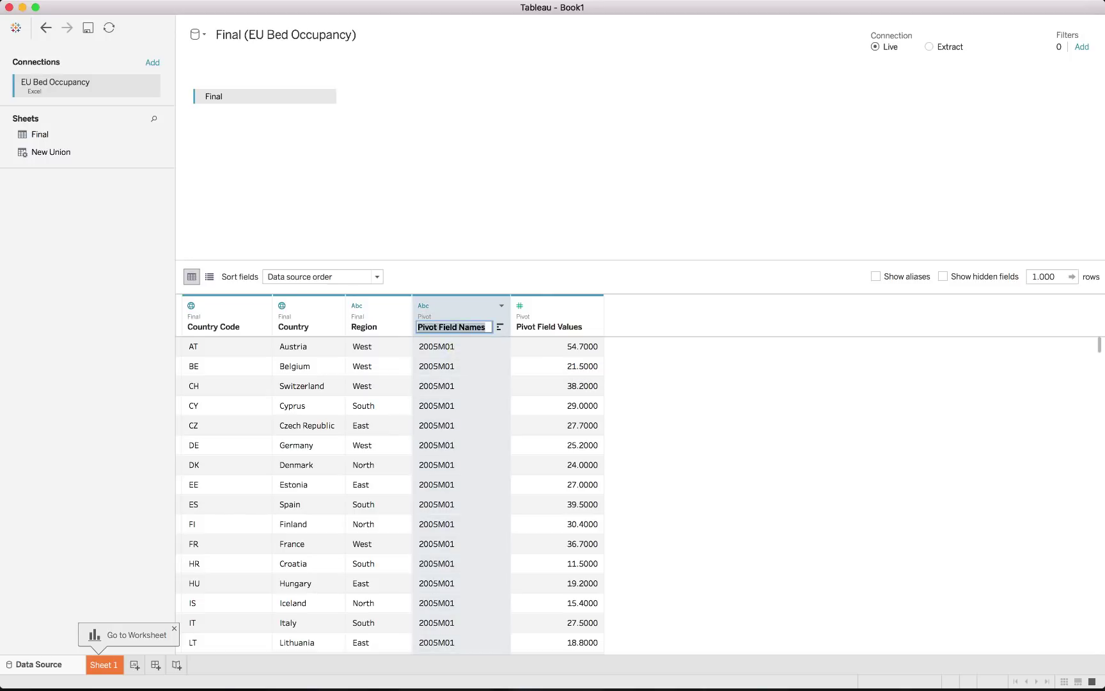
type("Month")
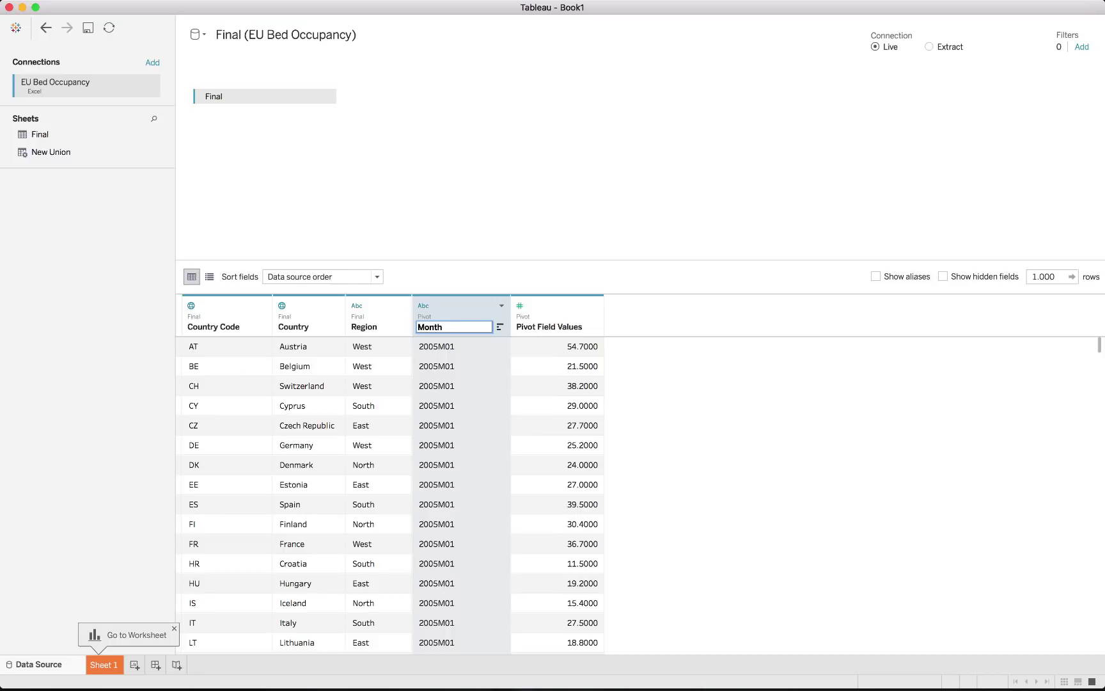
key("Tab")
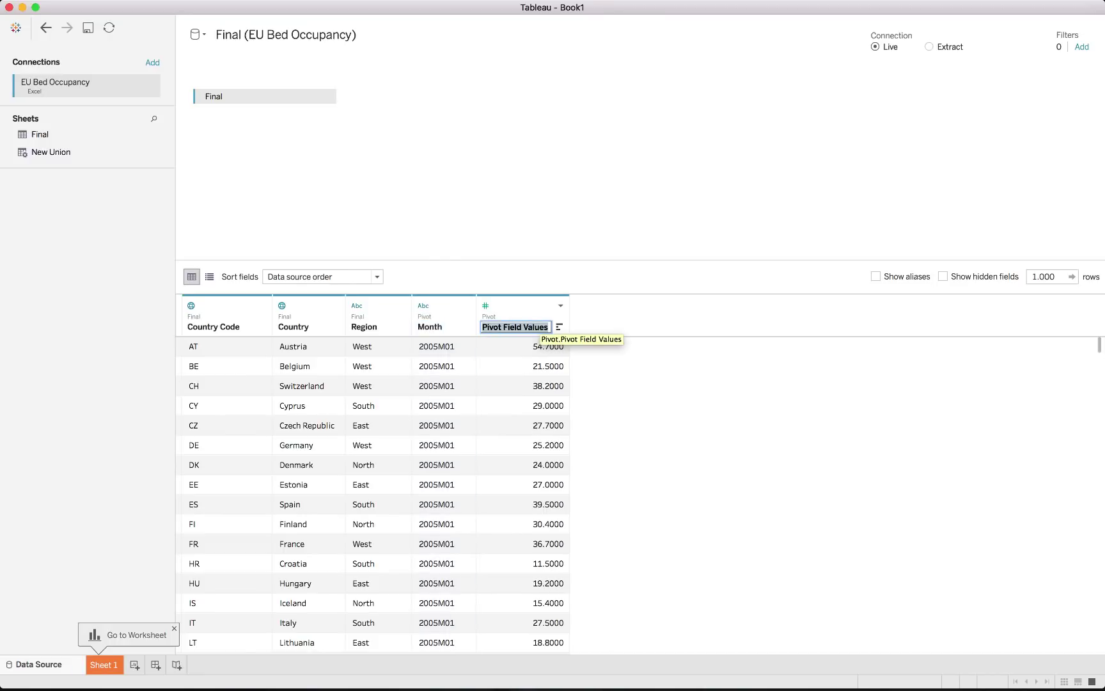
type("Occy")
type("pancy")
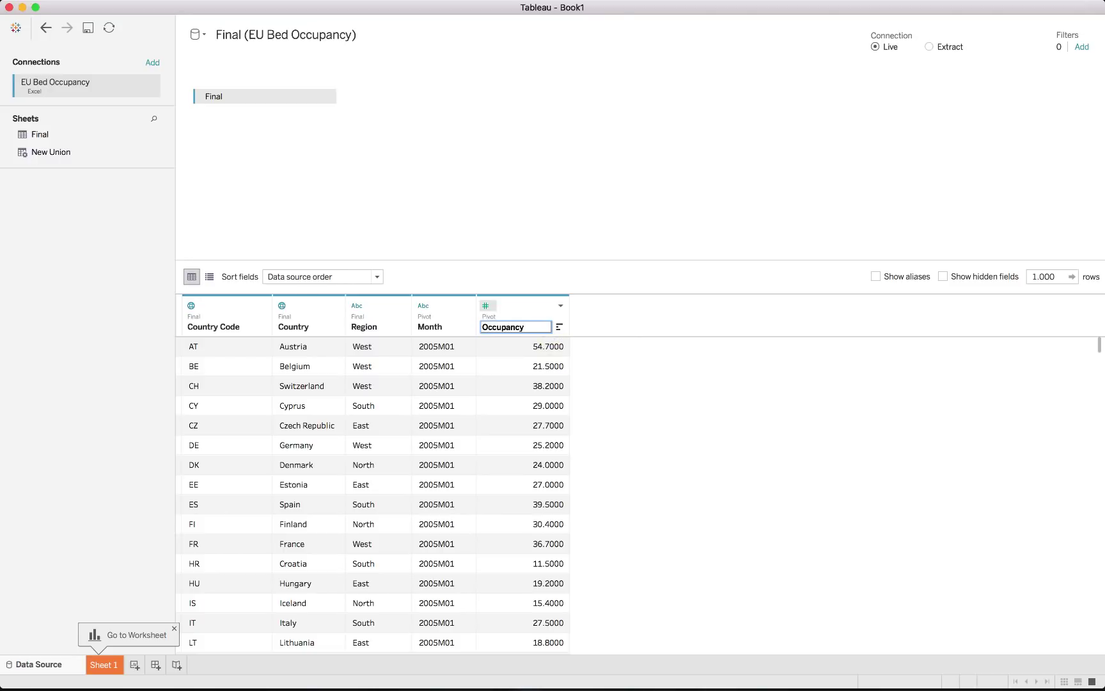
key("Return")
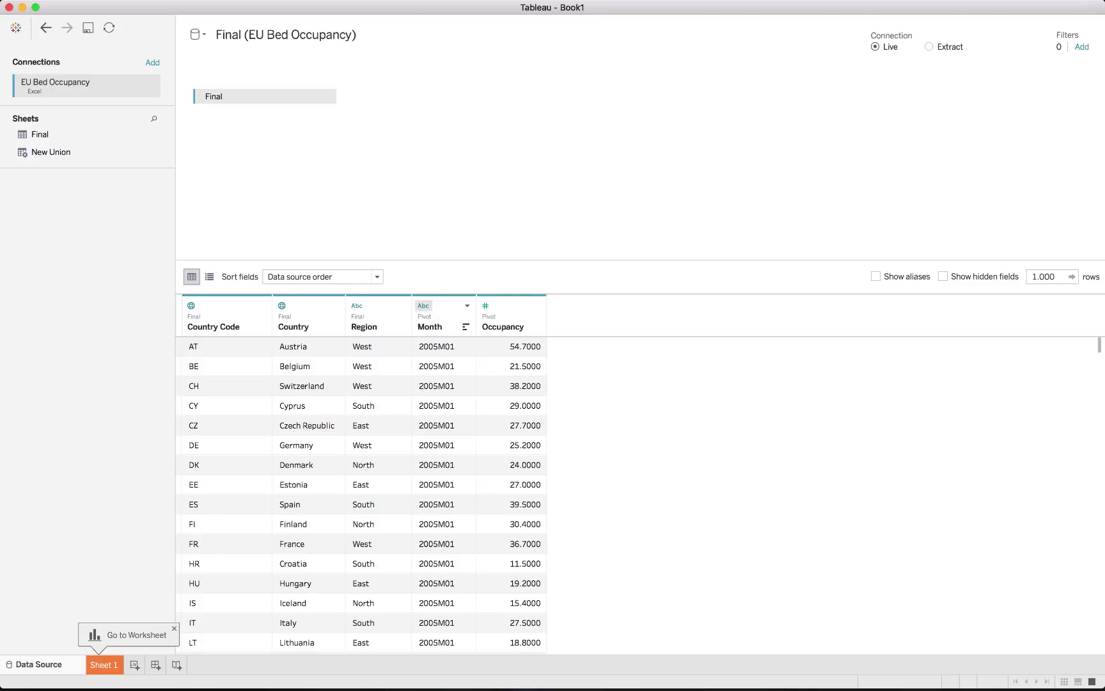
Change the Month field's data type to Date and go to Sheet 1
left_click(422, 305)
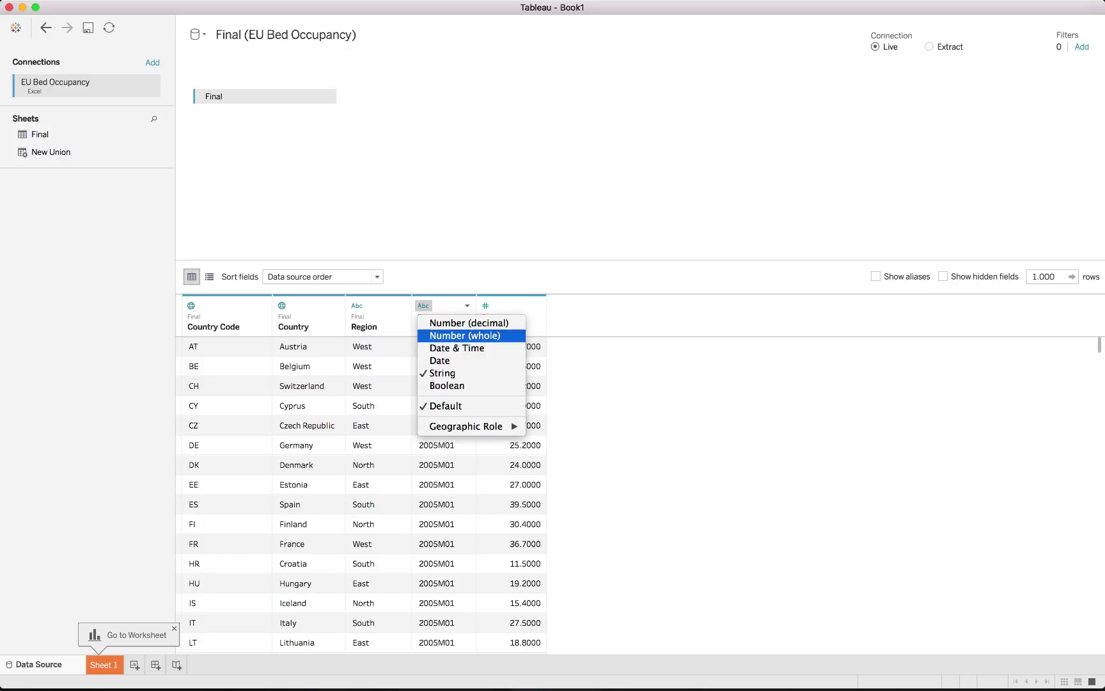
left_click(439, 360)
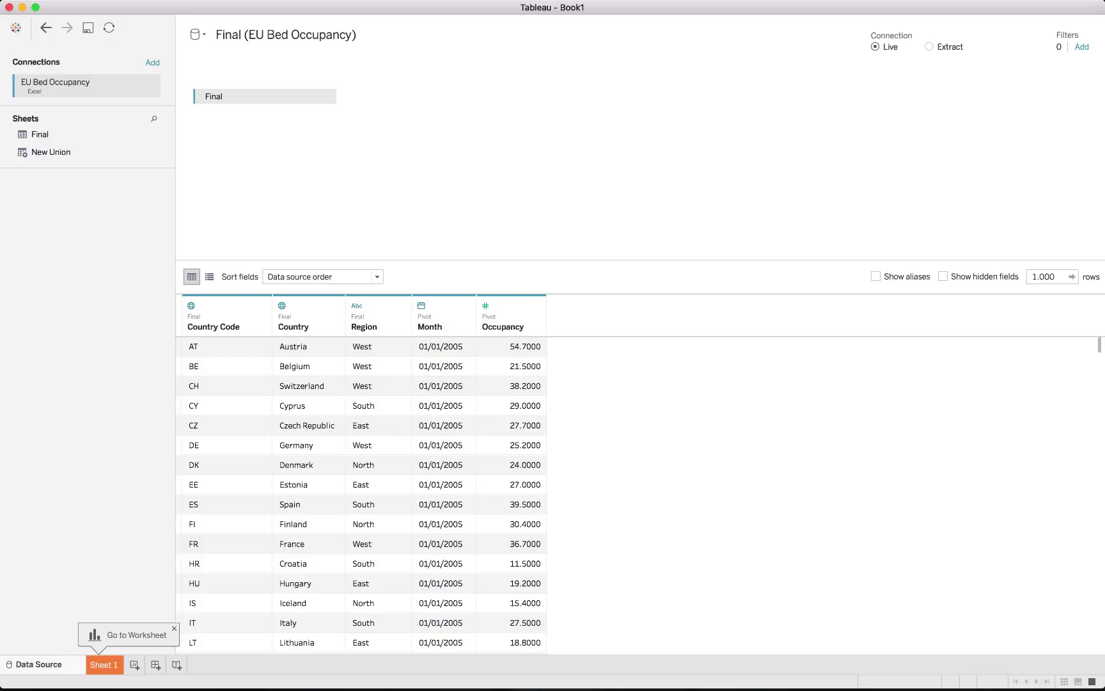
scroll(361, 495, "down", 10)
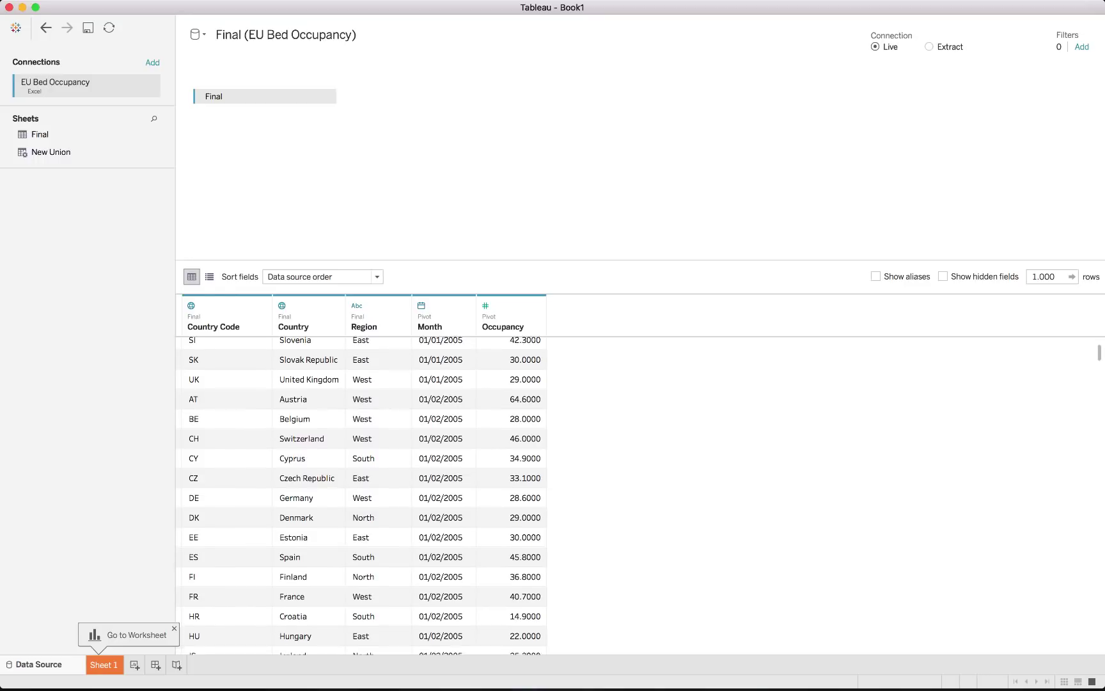
scroll(361, 496, "up", 10)
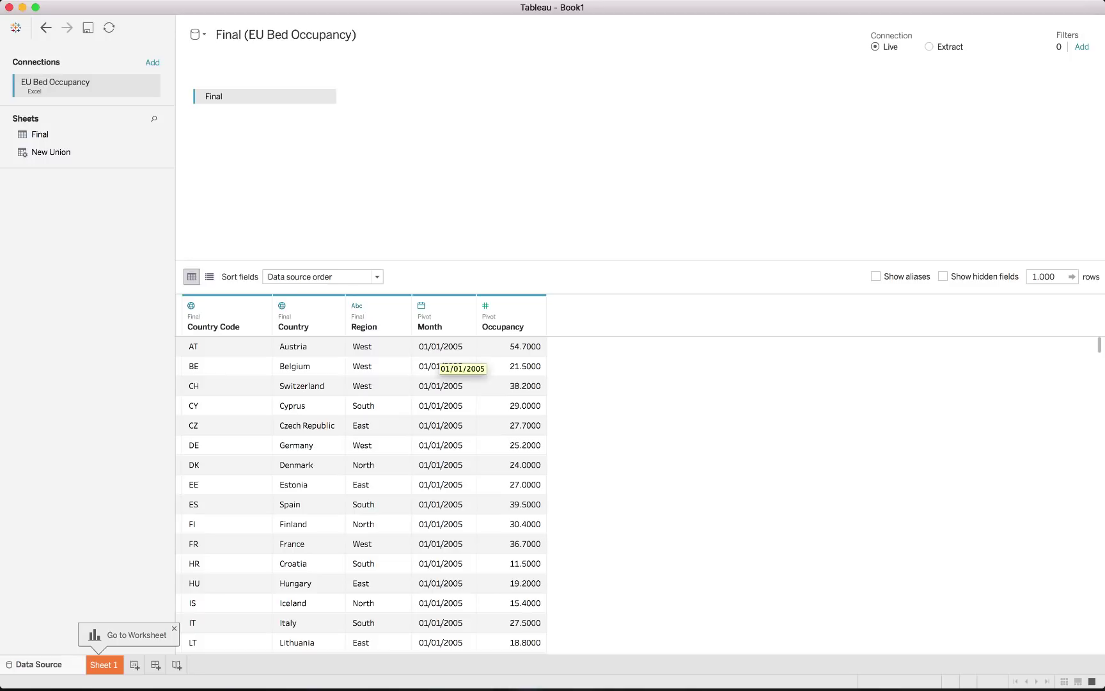
left_click(103, 664)
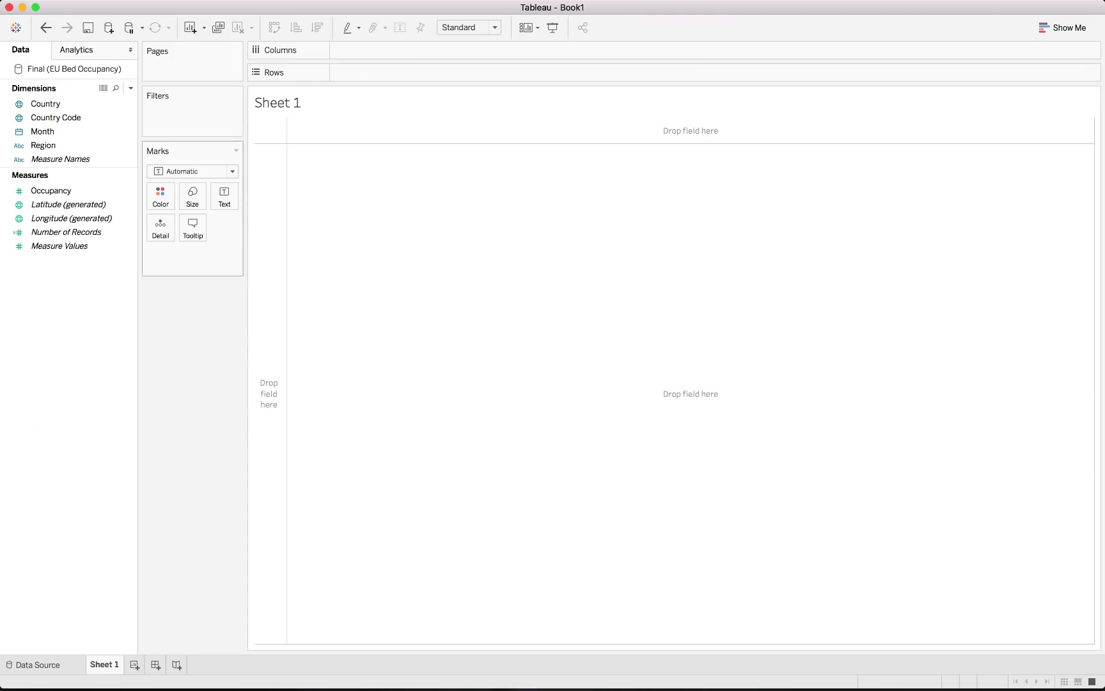
Drag the Dimensions/Measures divider down to enlarge the dimensions list
left_click_drag(90, 168, 89, 275)
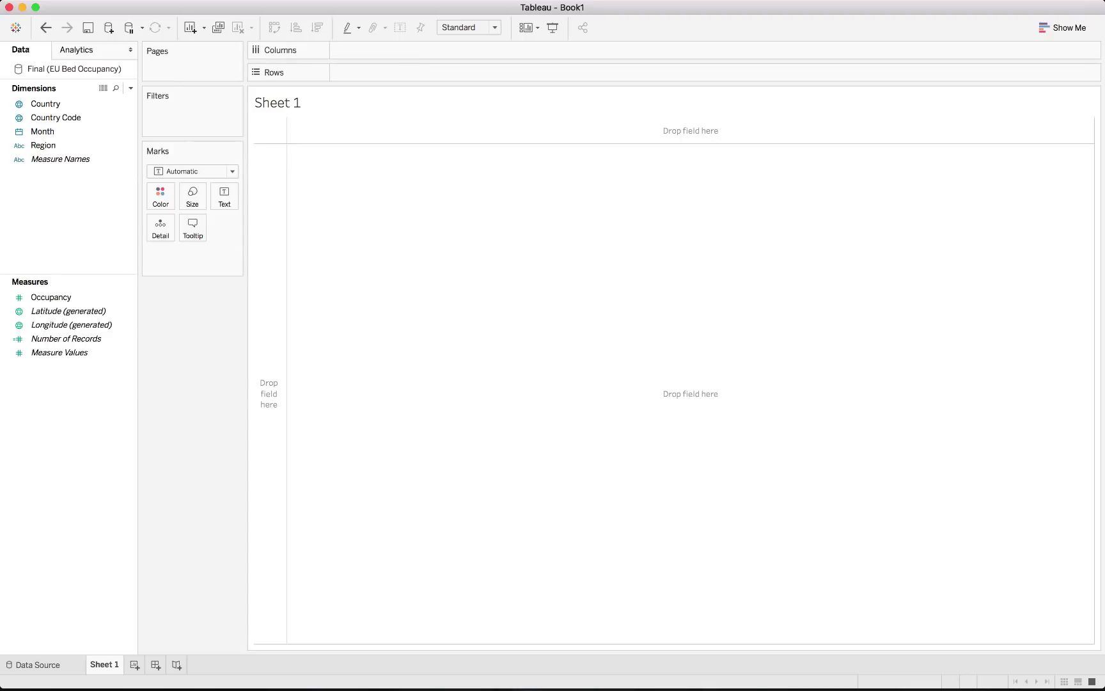
Create a new calculated field named OccFact:0-20
right_click(49, 418)
left_click(96, 428)
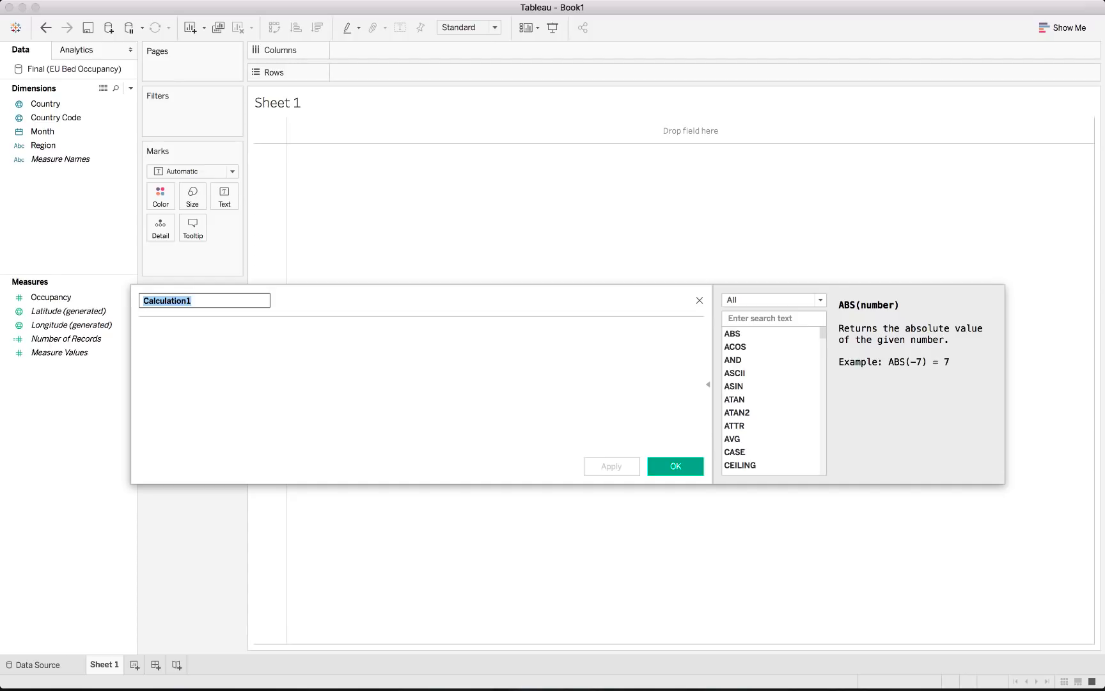
type("Occ")
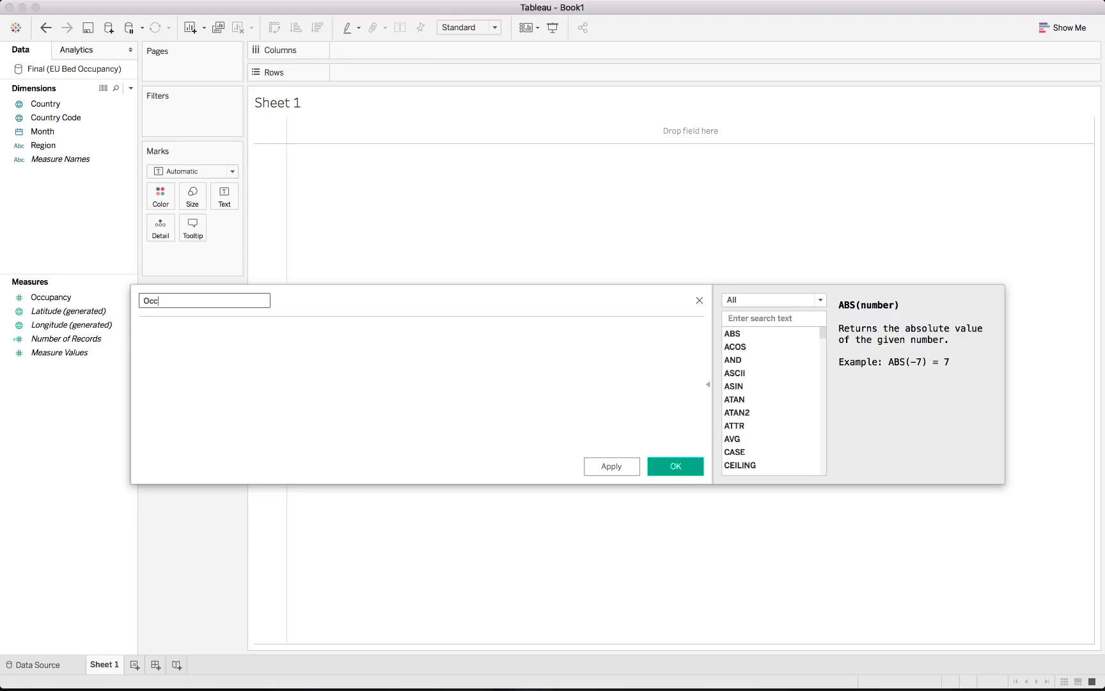
type("Fact:0-20")
left_click(140, 331)
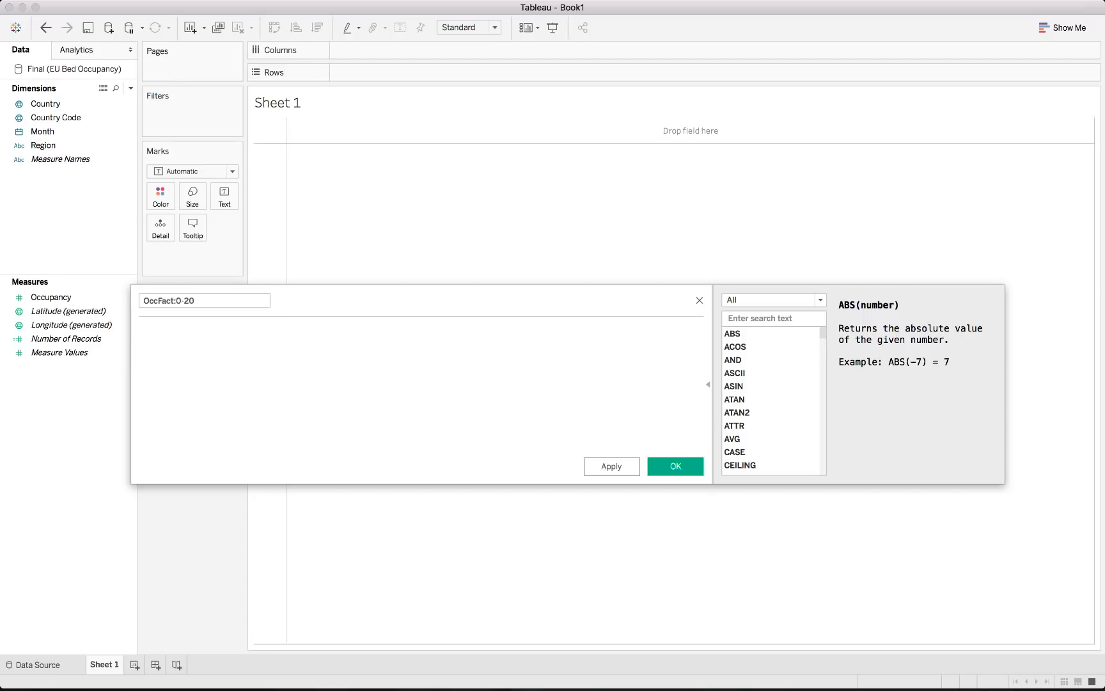
Write the formula IF AVG([Occupancy]) > 20 THEN 20 ELSE AVG([Occupancy])
type("If")
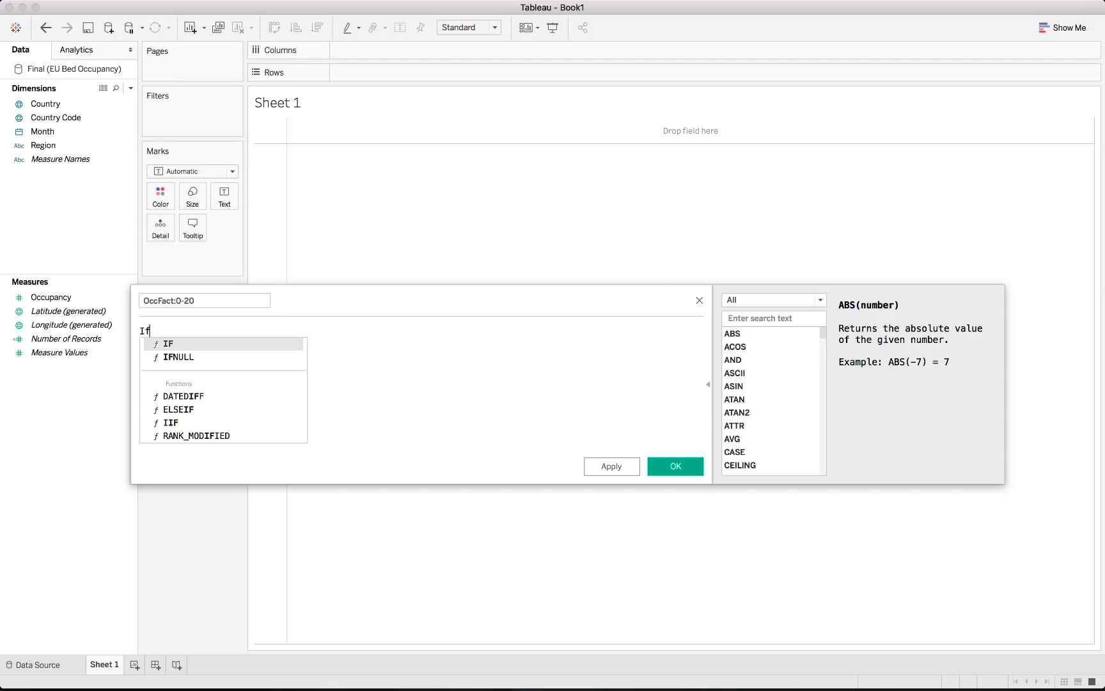
key("BackSpace")
key("BackSpace")
type("F ")
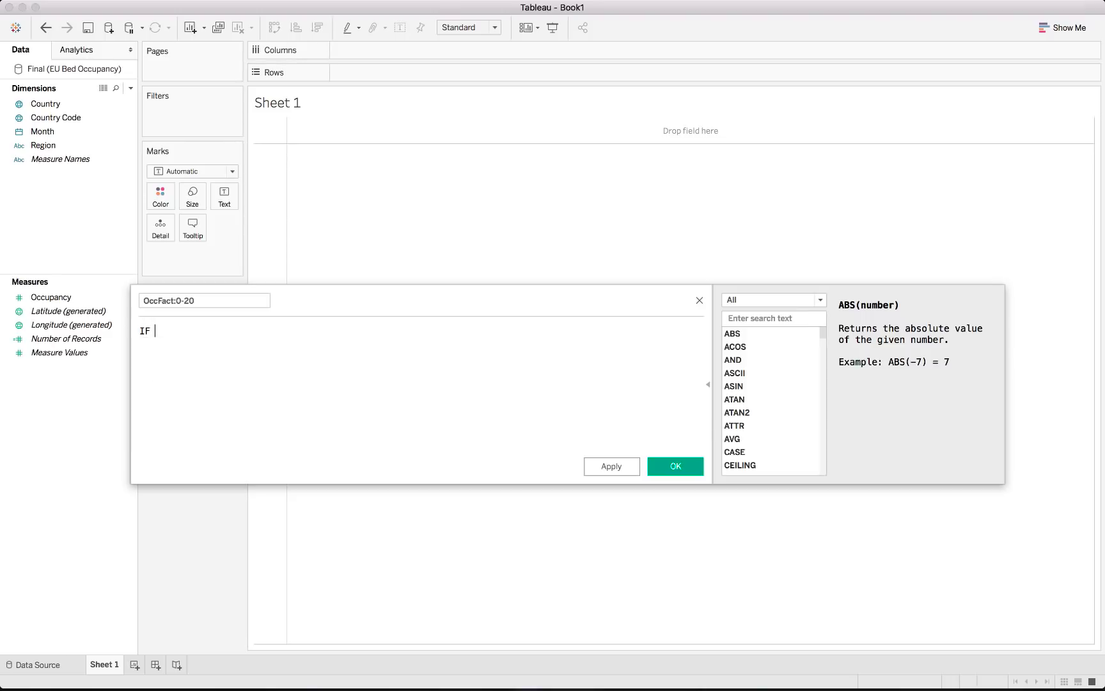
type("avg(occ")
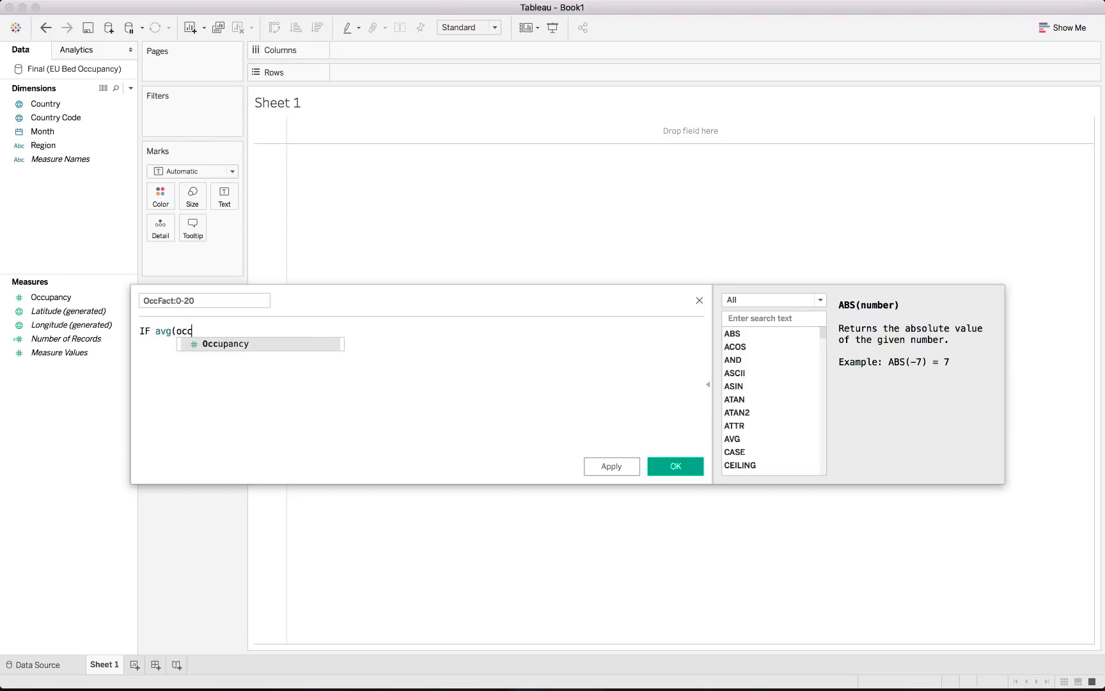
key("Return")
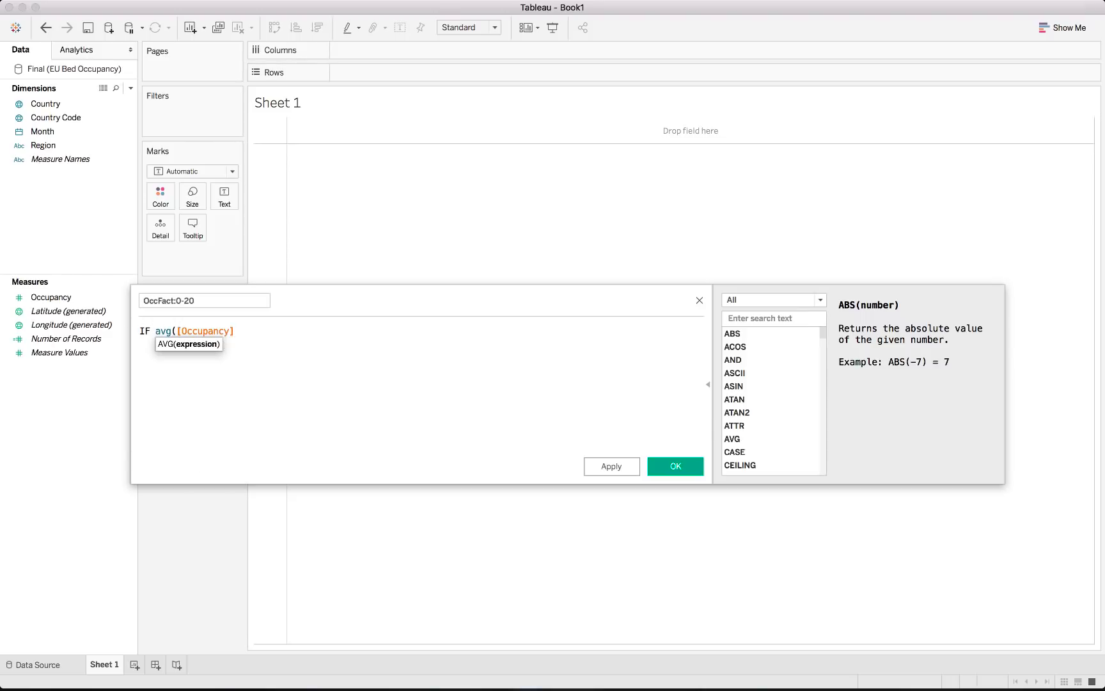
type(")")
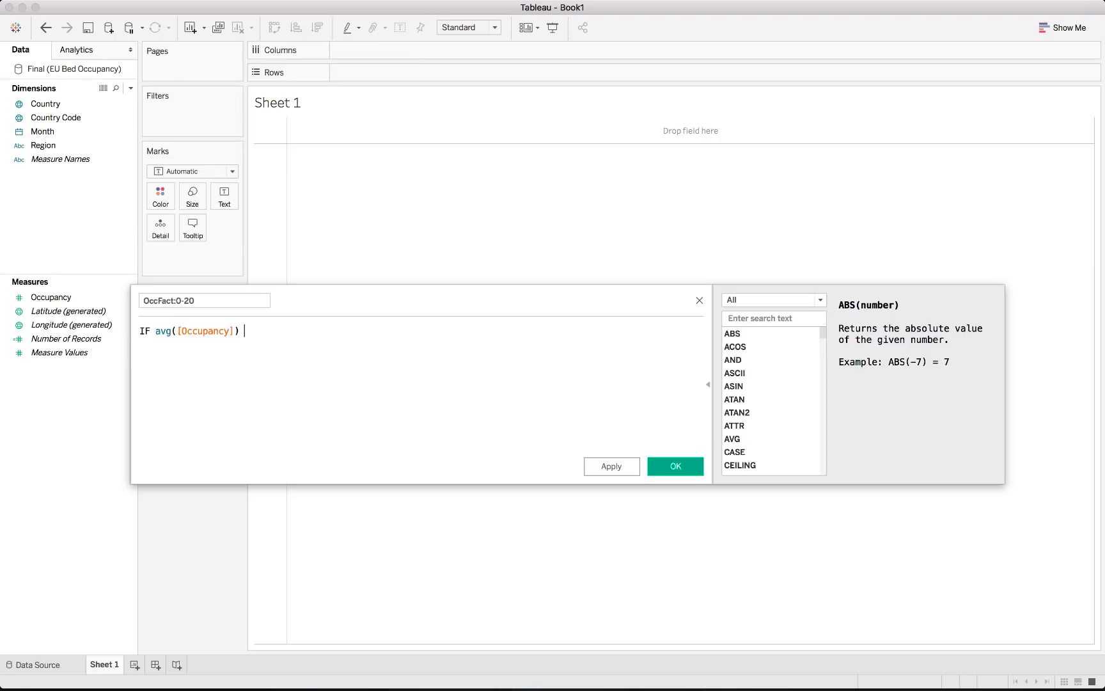
type(" > 20")
key("Return")
key("Tab")
type("THEN 20")
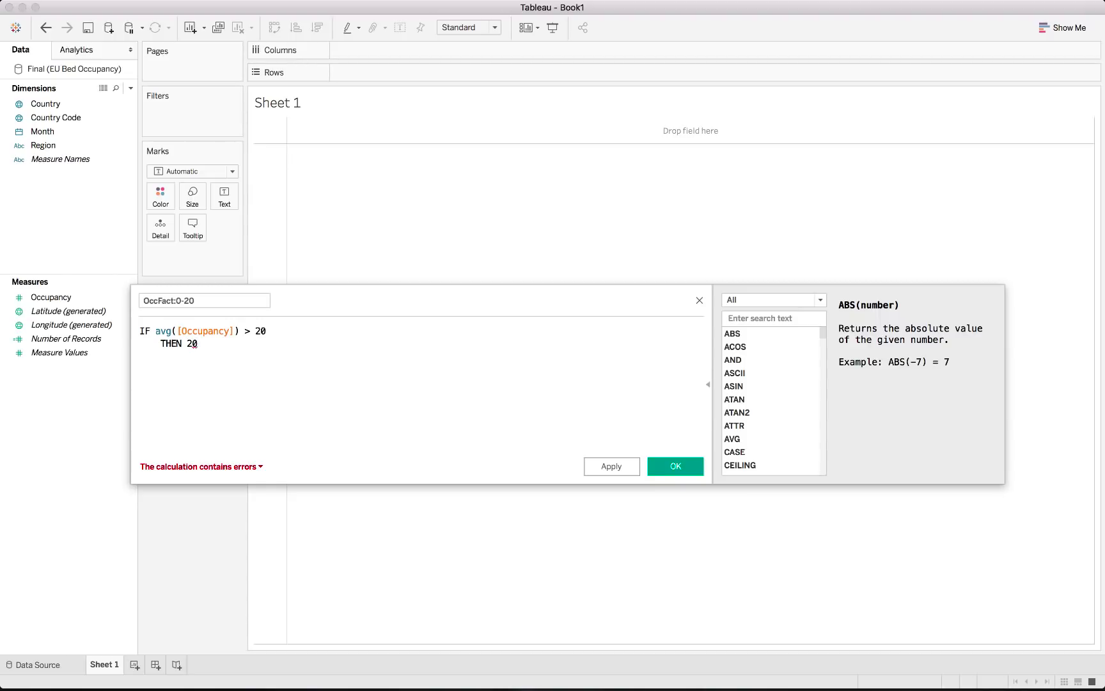
key("Return")
type("ELSE")
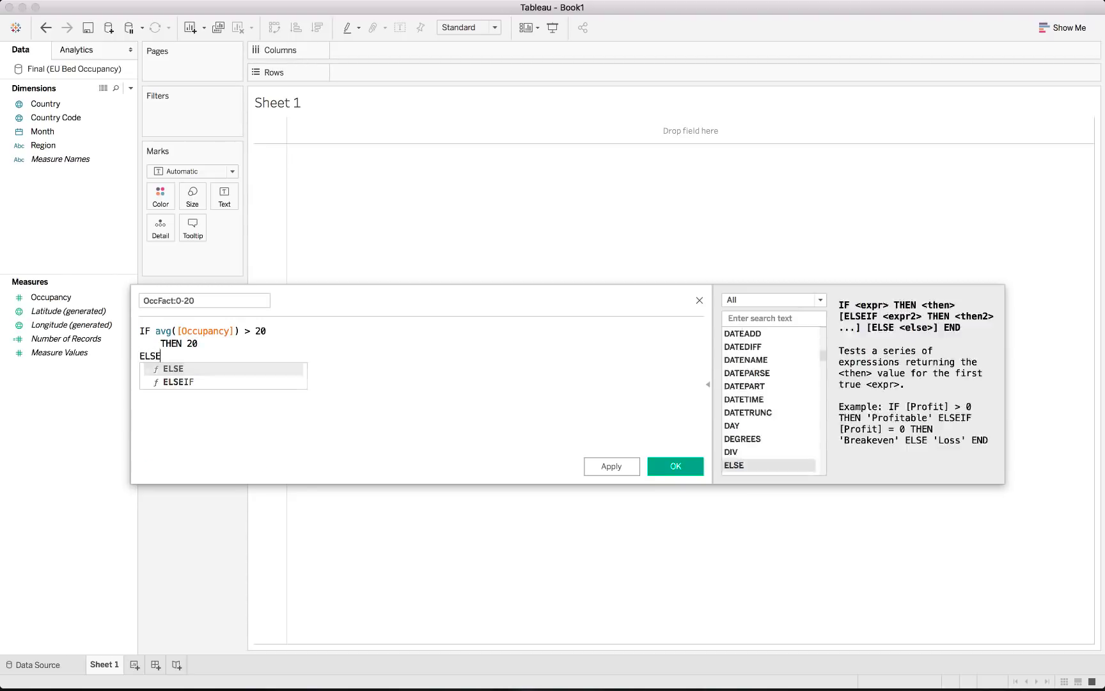
key("Return")
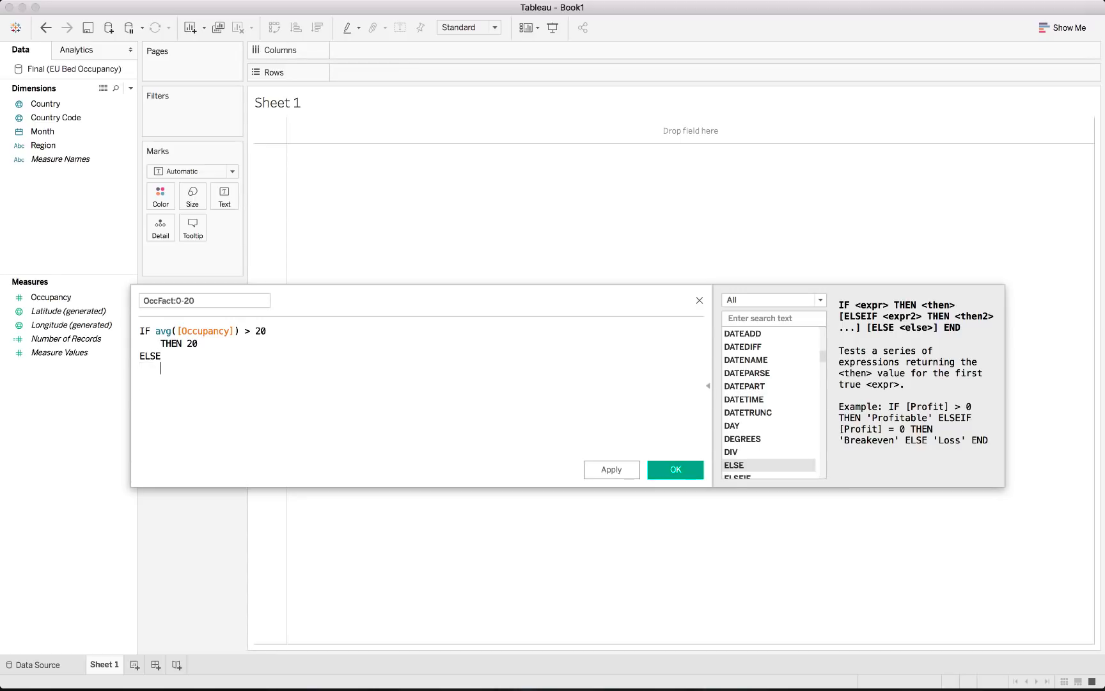
type("avg")
key("Return")
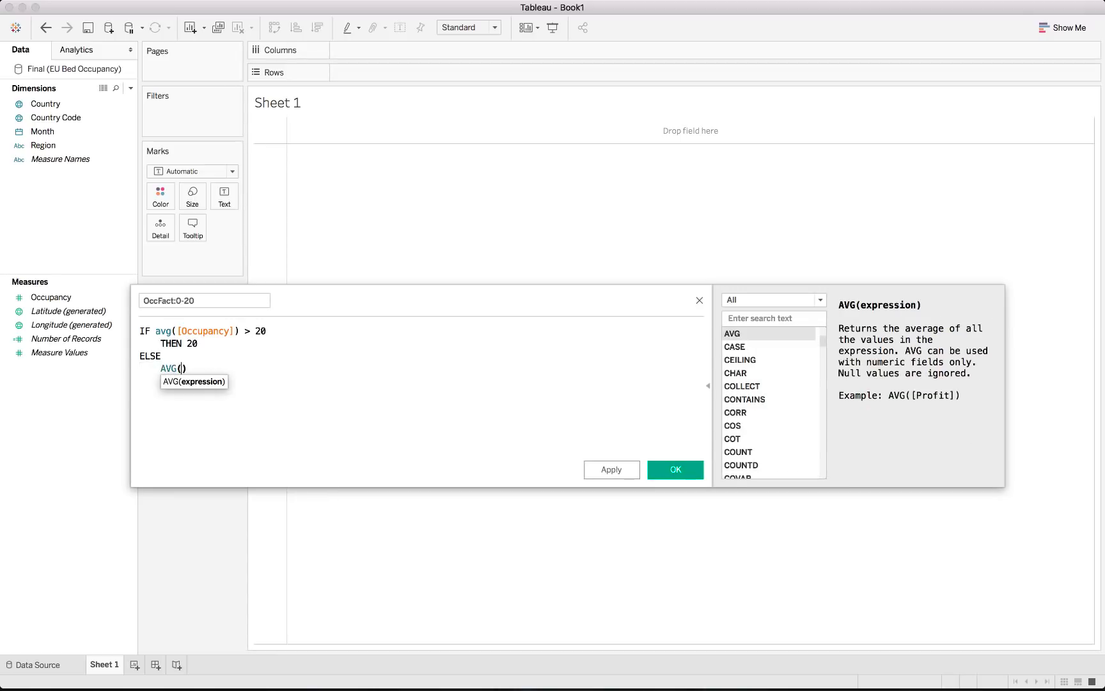
type("[O")
key("Return")
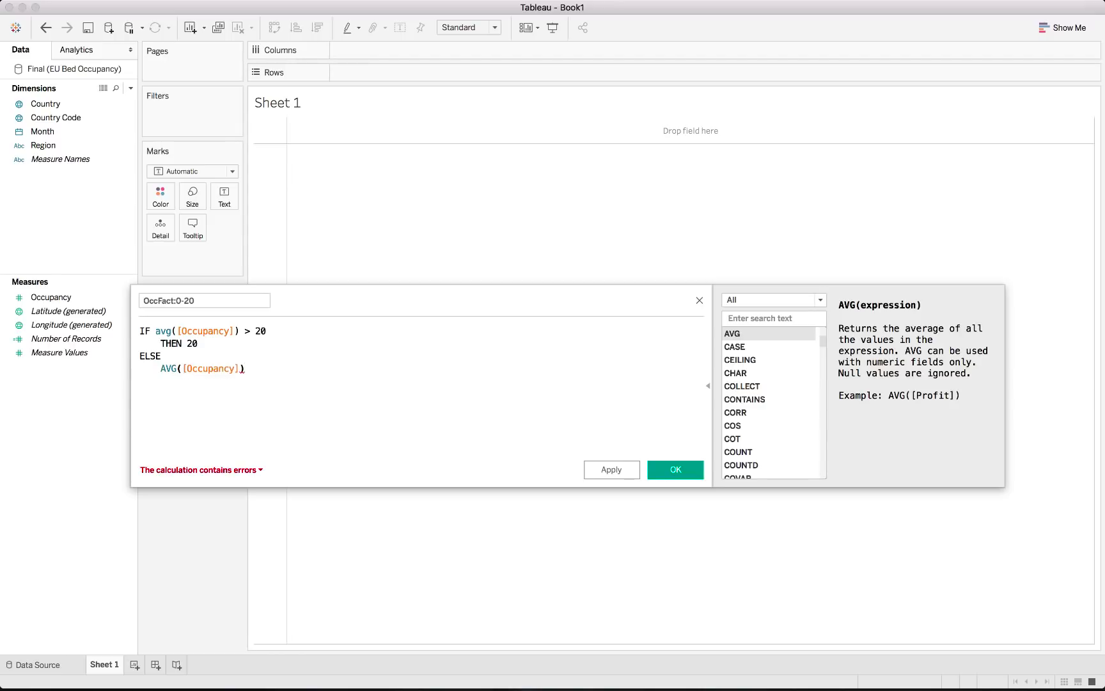
Close the formula with END, copy it, and save OccFact:0-20
key("Return")
type("en")
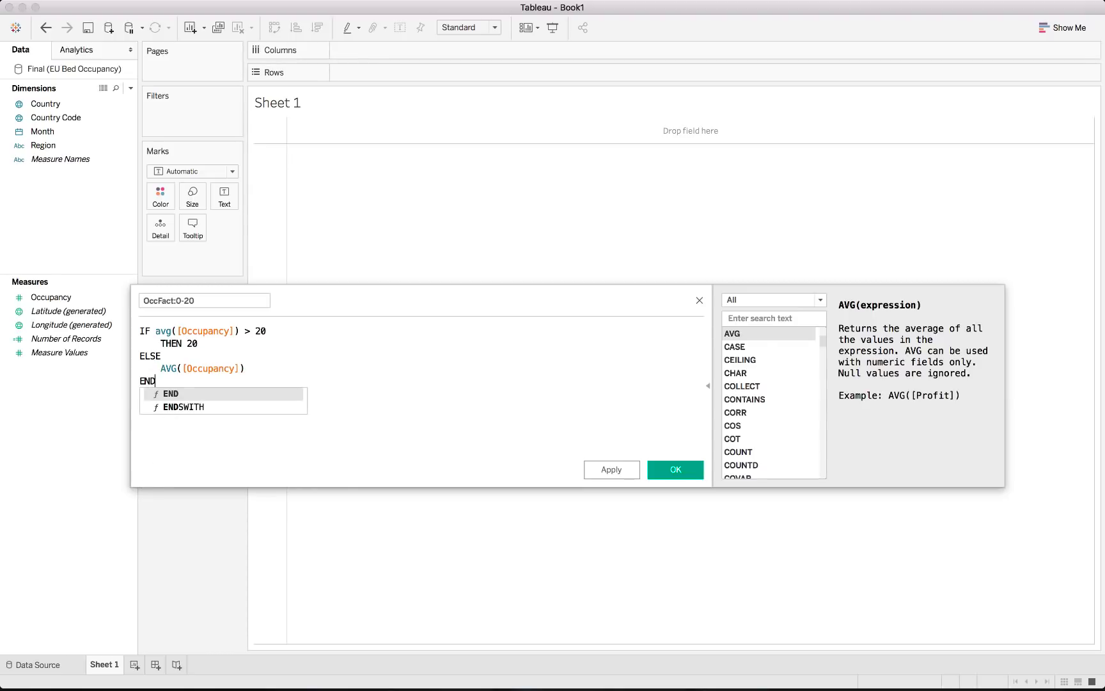
key("Return")
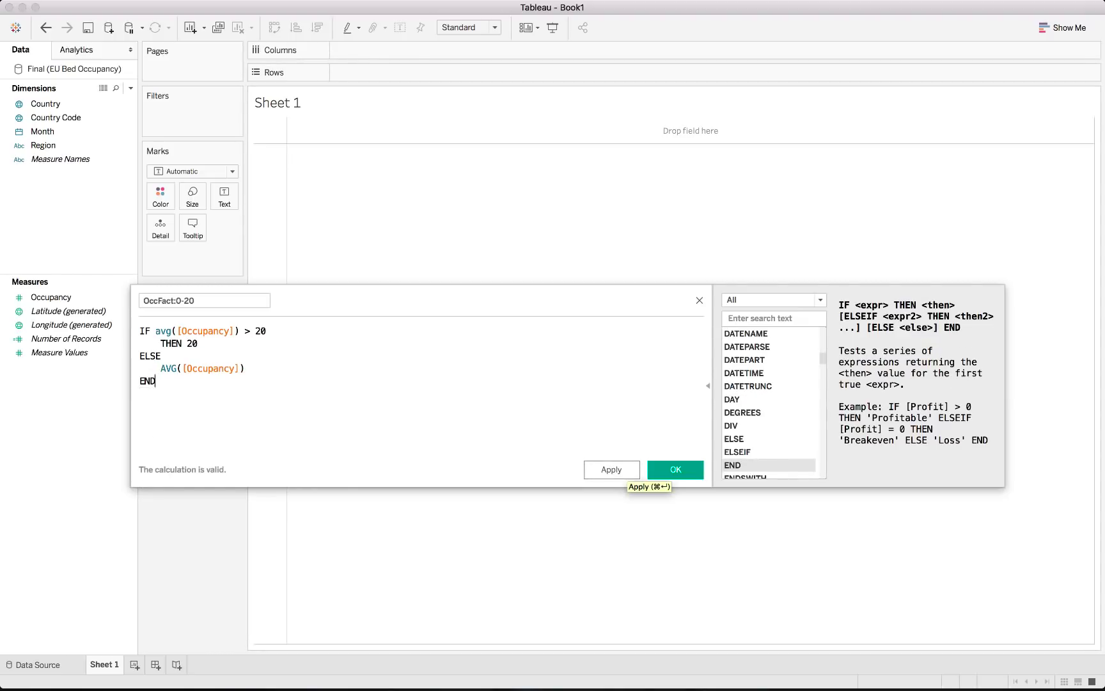
type("a")
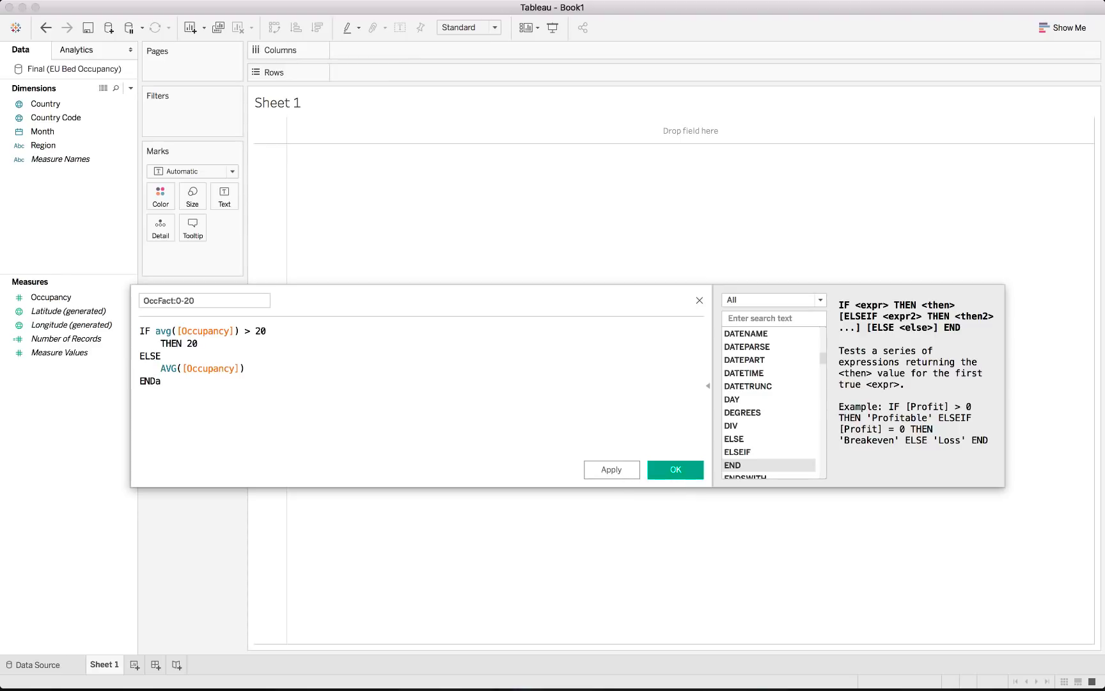
key("BackSpace")
key("super+a")
key("super+c")
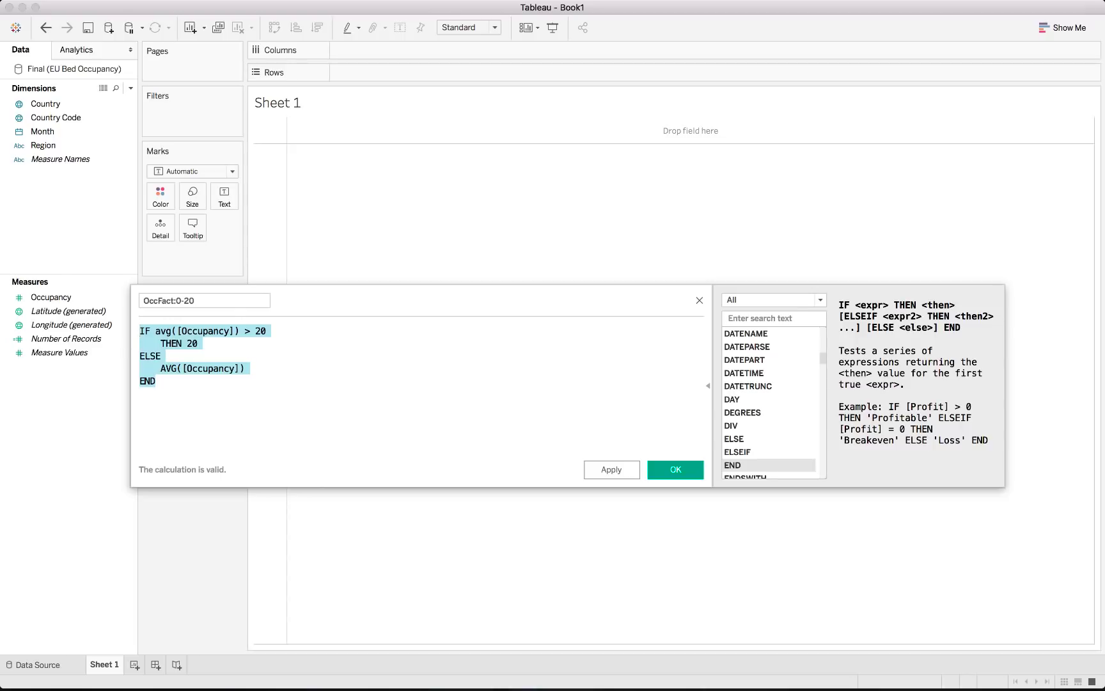
left_click(675, 469)
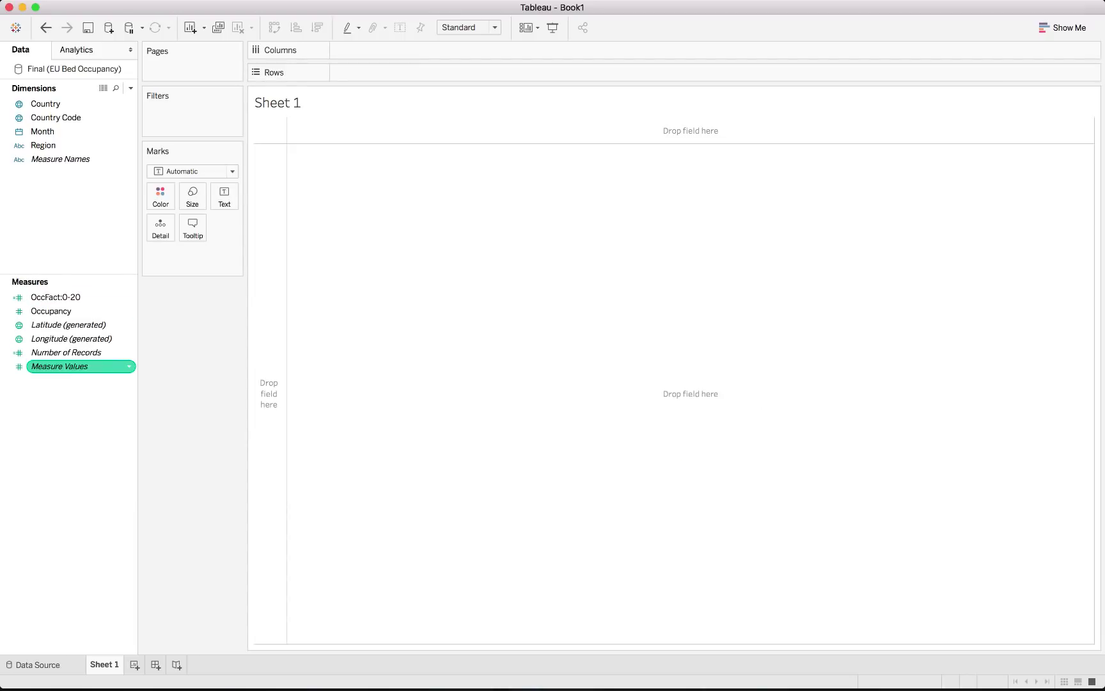
right_click(47, 455)
Create a calculated field named OccFact:20-40 and paste in the copied formula
left_click(113, 461)
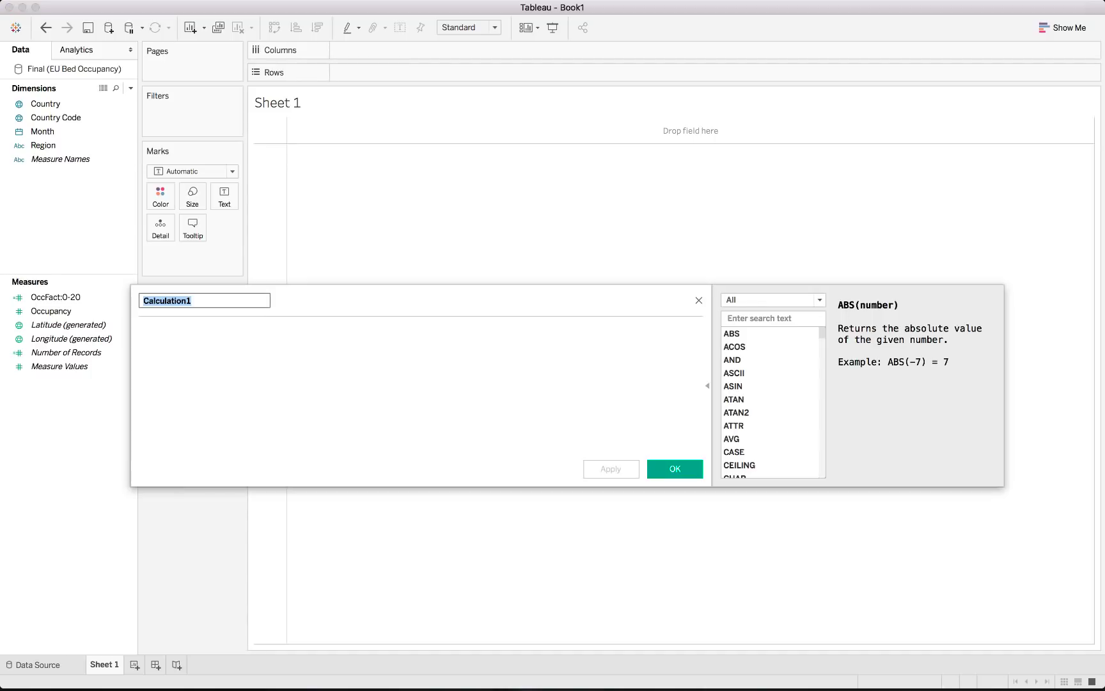
key("BackSpace")
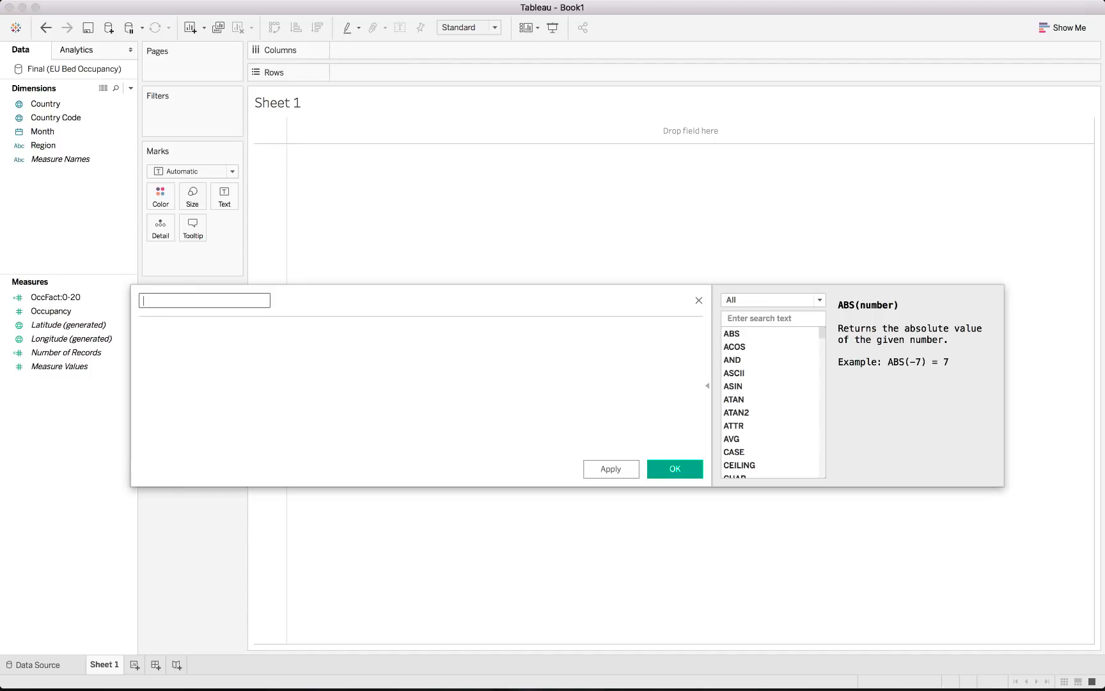
type("OccFact:20-40")
key("Tab")
type("v")
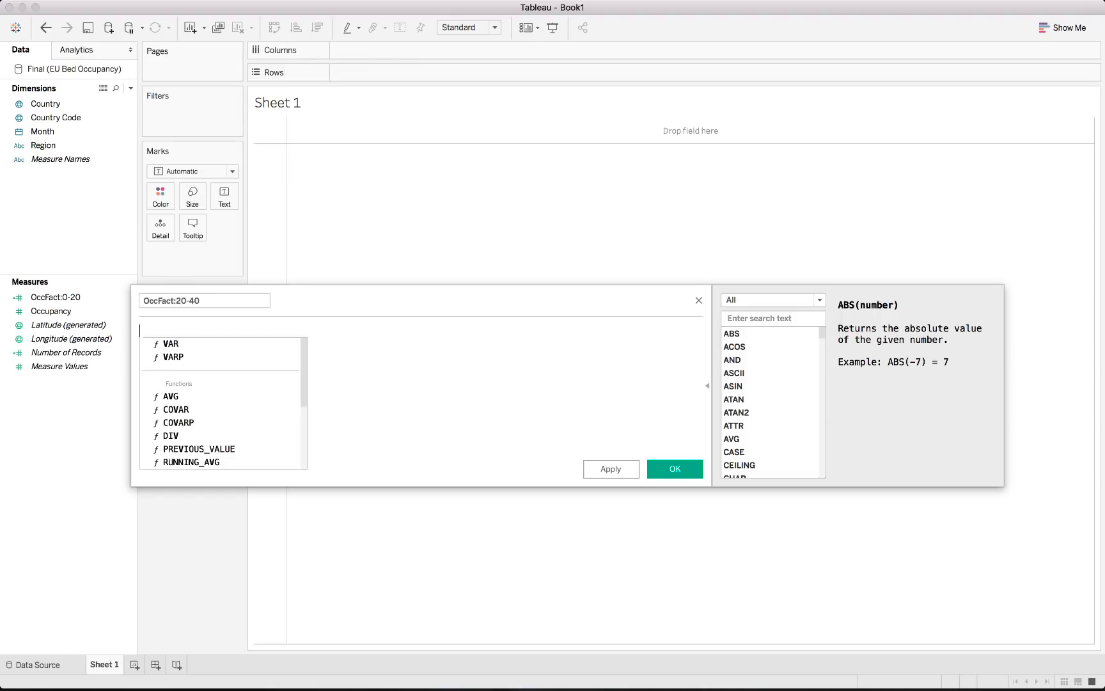
key("BackSpace")
key("super+v")
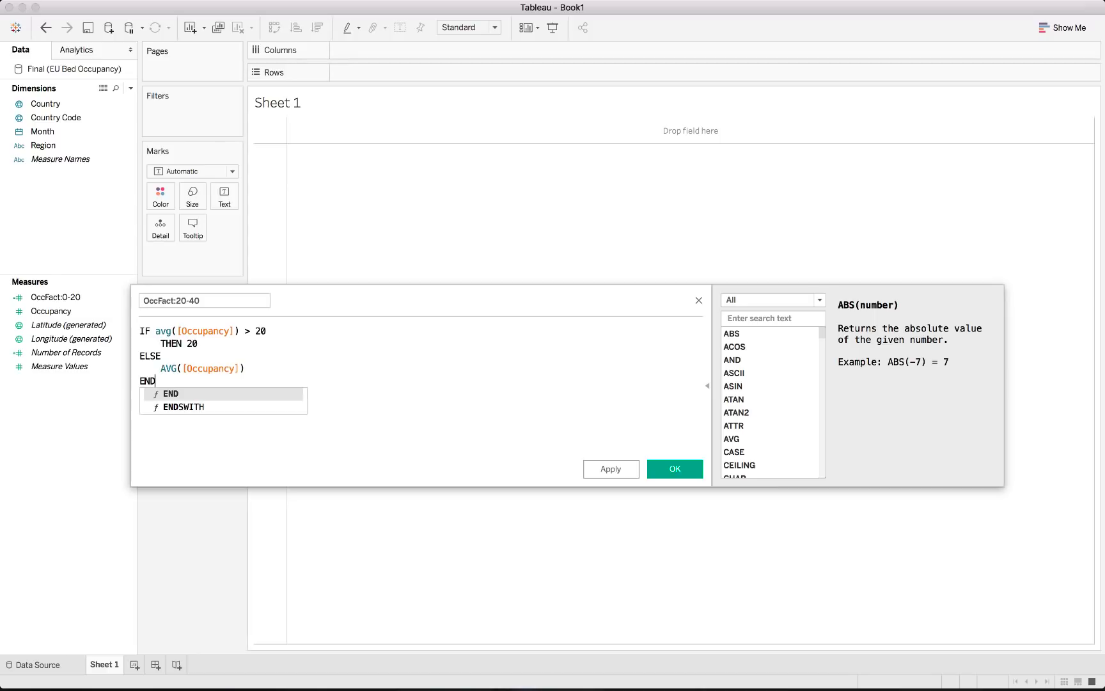
key("Escape")
key("Up")
key("Up")
key("Up")
key("Up")
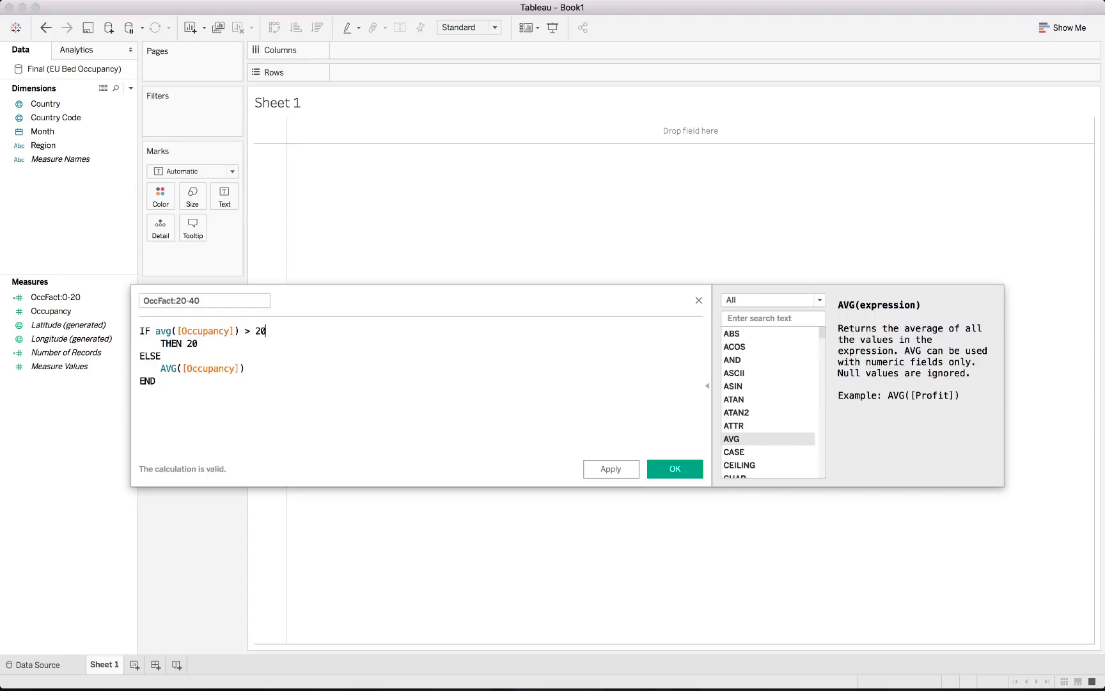
Raise the first threshold to 40 and start a nested IF AVG under ELSE
left_click(261, 330)
key("BackSpace")
type("4")
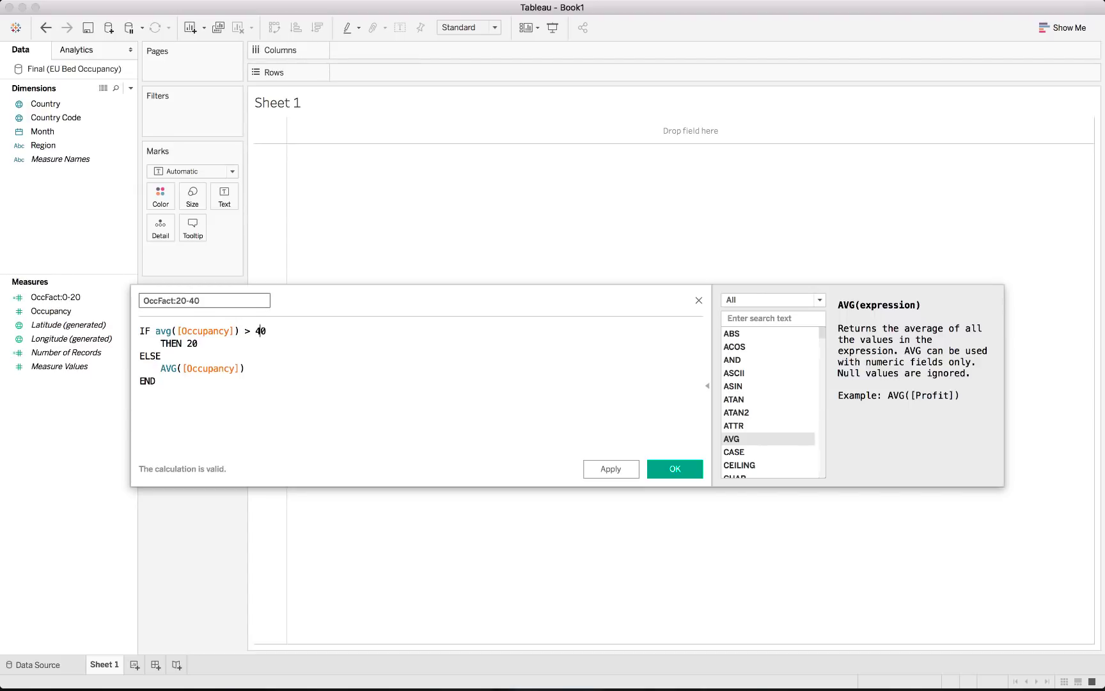
left_click_drag(174, 301, 200, 300)
left_click(196, 344)
left_click(161, 355)
key("Return")
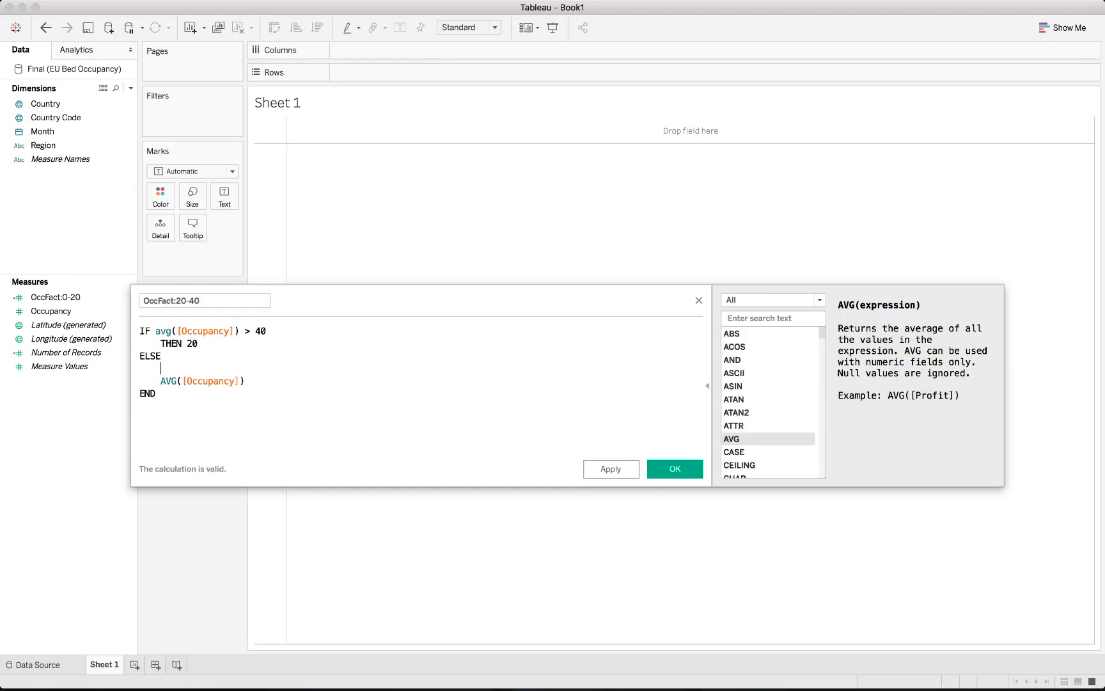
type("IF avg")
Complete the nested IF AVG([Occupancy]) < 20 THEN 0 ELSE under the outer ELSE
key("Return")
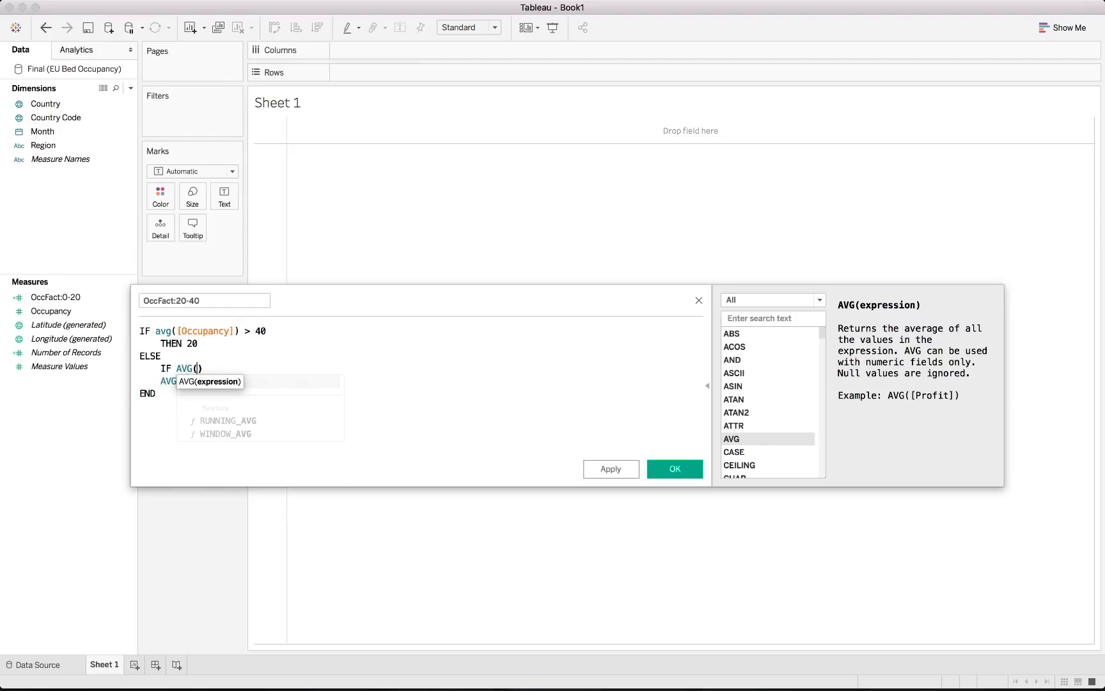
type("occ")
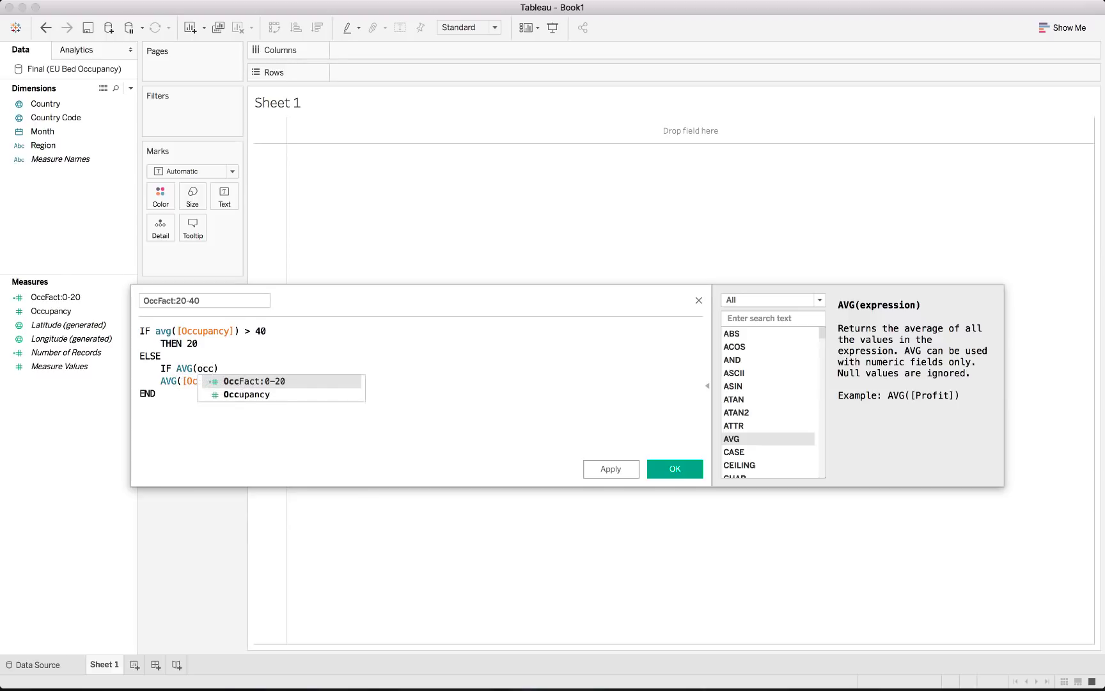
key("Return")
type("<")
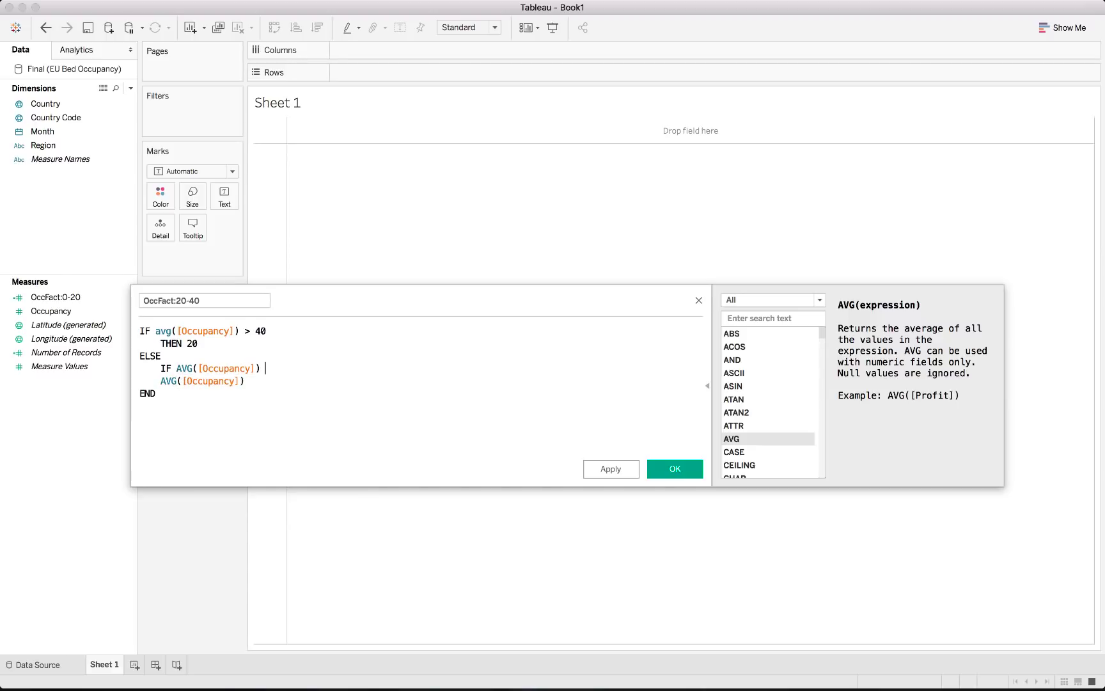
type("20")
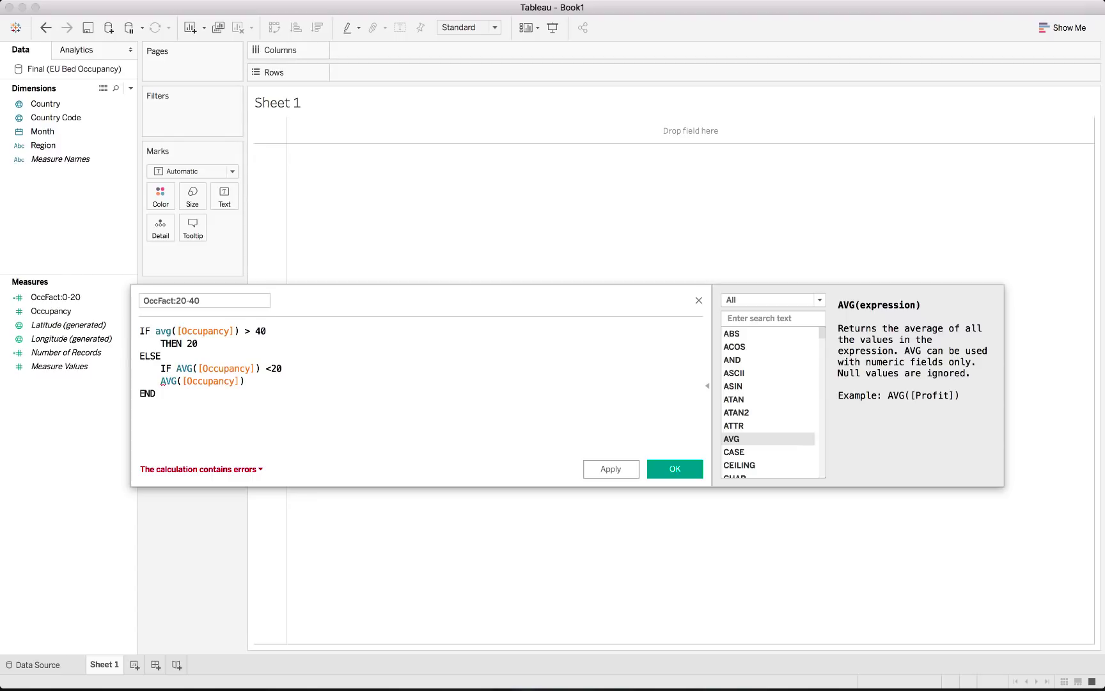
key("Left")
key("Left")
key("Right")
key("Right")
key("Return")
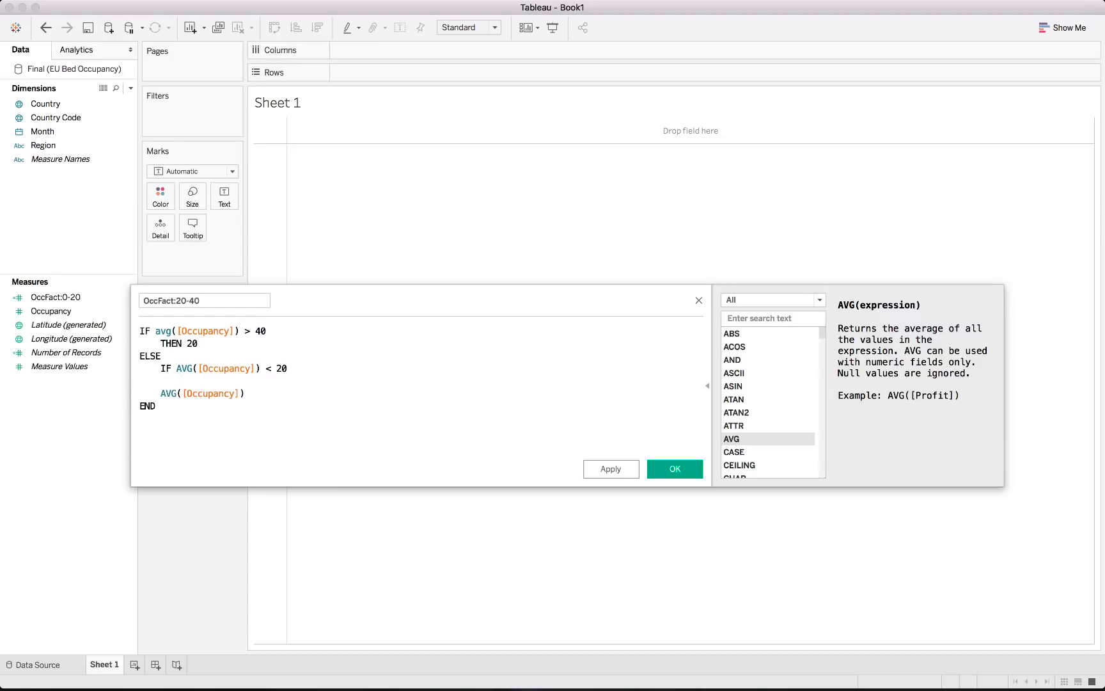
type("THEN 0")
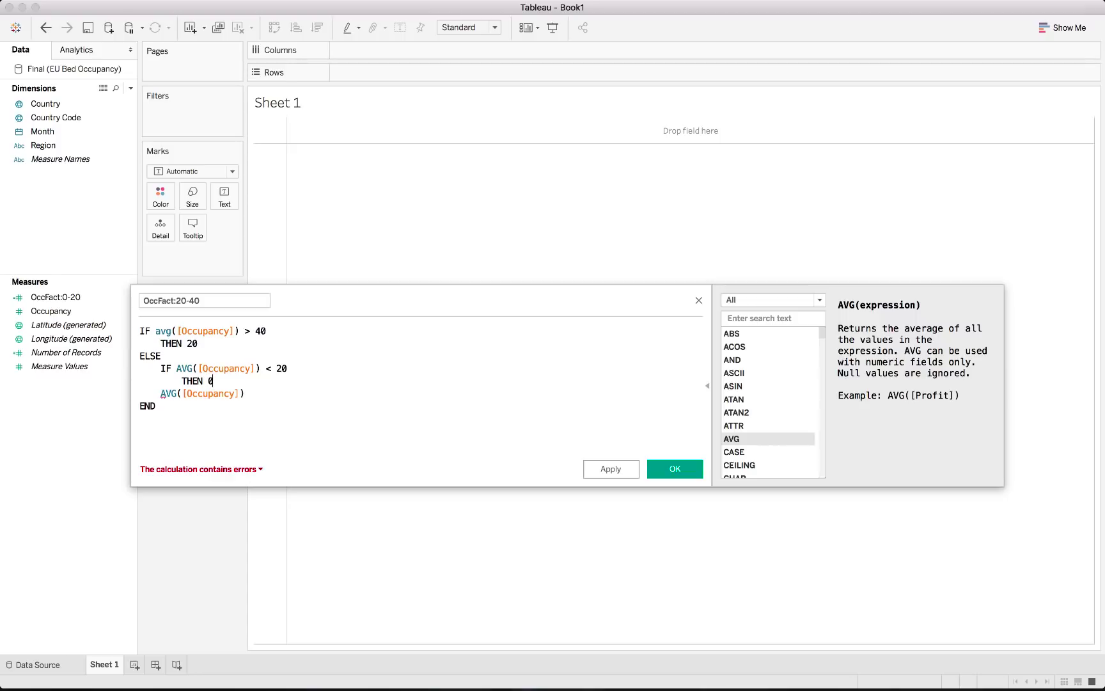
left_click(211, 380)
key("Return")
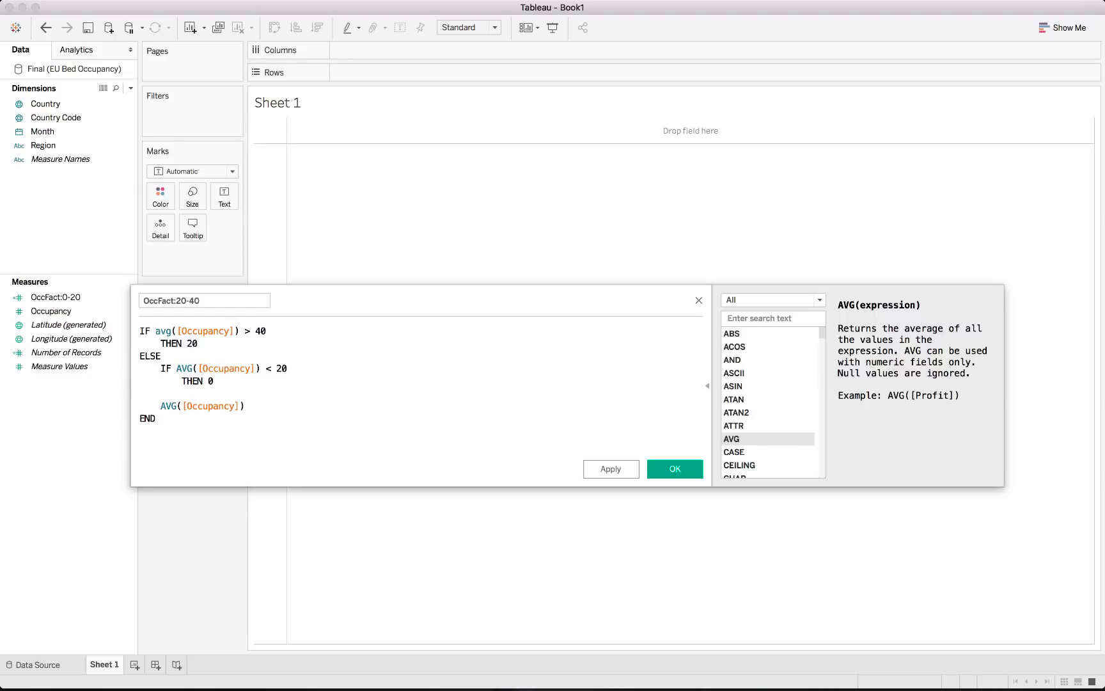
type("ELSE")
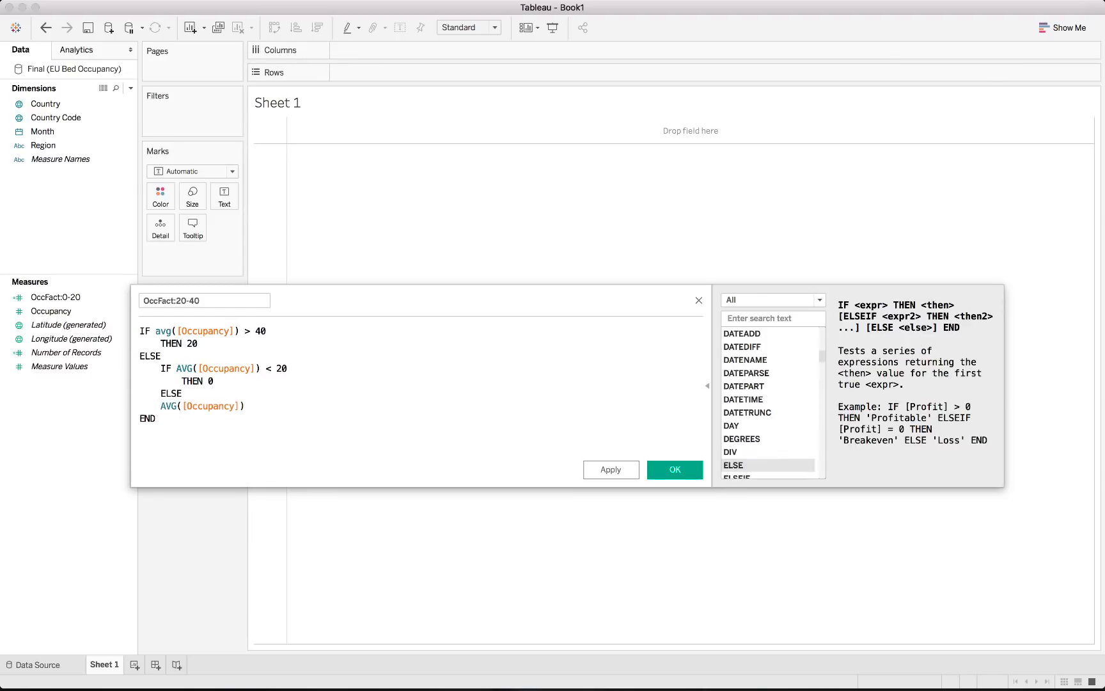
Make the inner ELSE return AVG([Occupancy]) - 20, add END, copy, and save OccFact:20-40
key("Down")
left_click(150, 418)
key("Up")
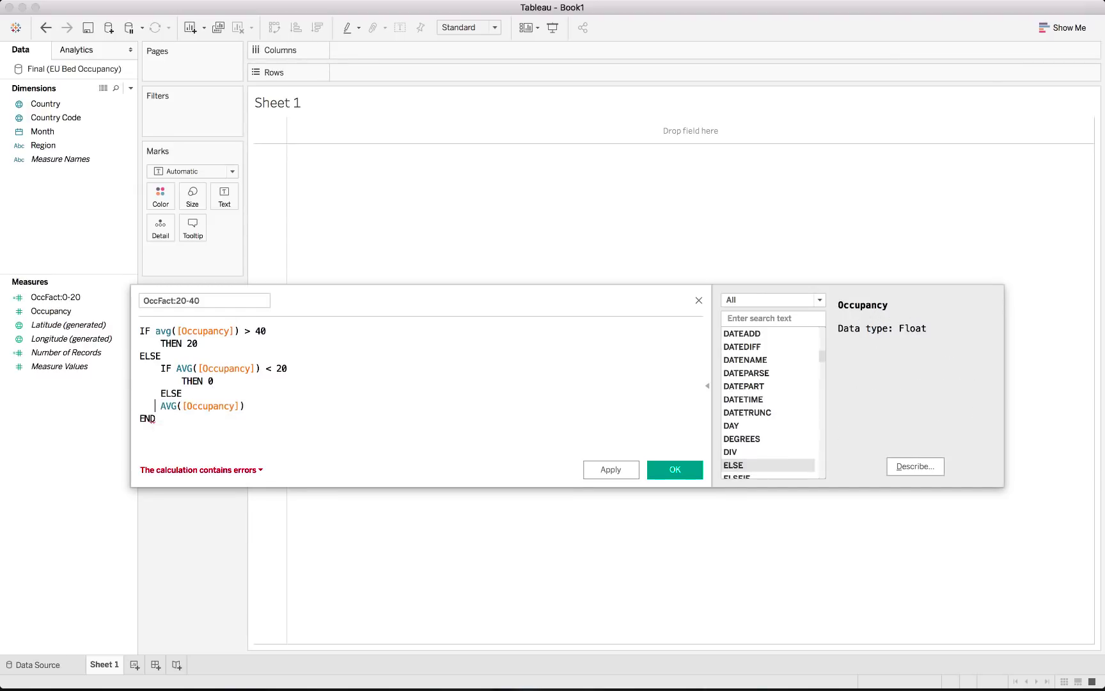
key("Right")
key("Tab")
key("Right")
key("Right")
key("Right")
key("Right")
key("Right")
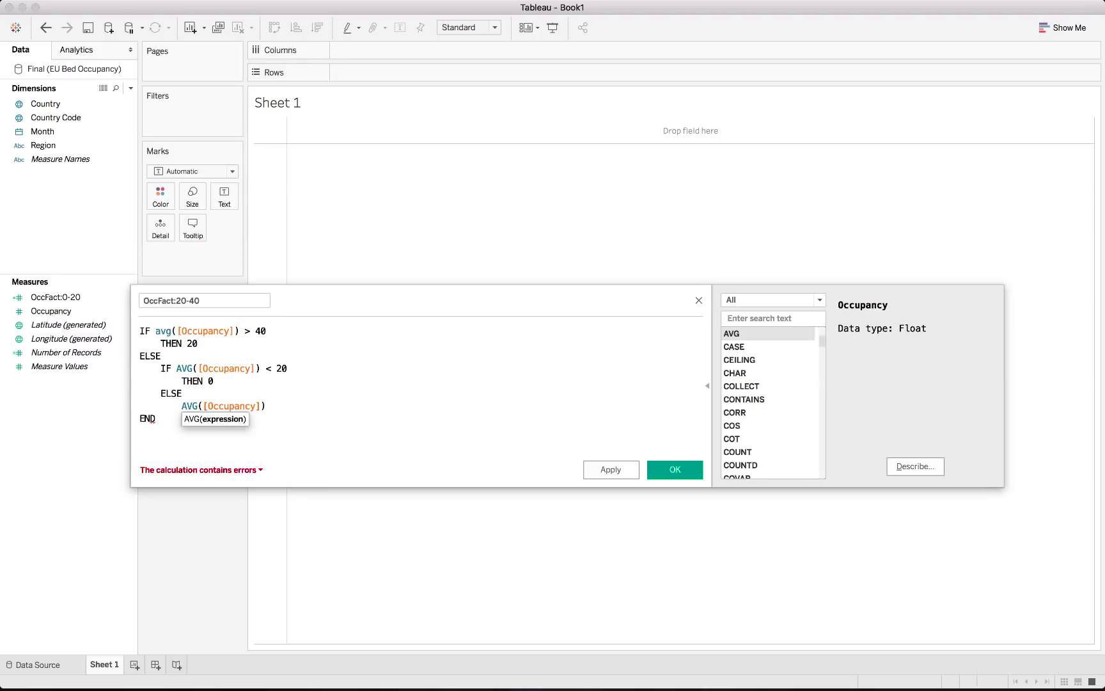
left_click(266, 406)
type("-20")
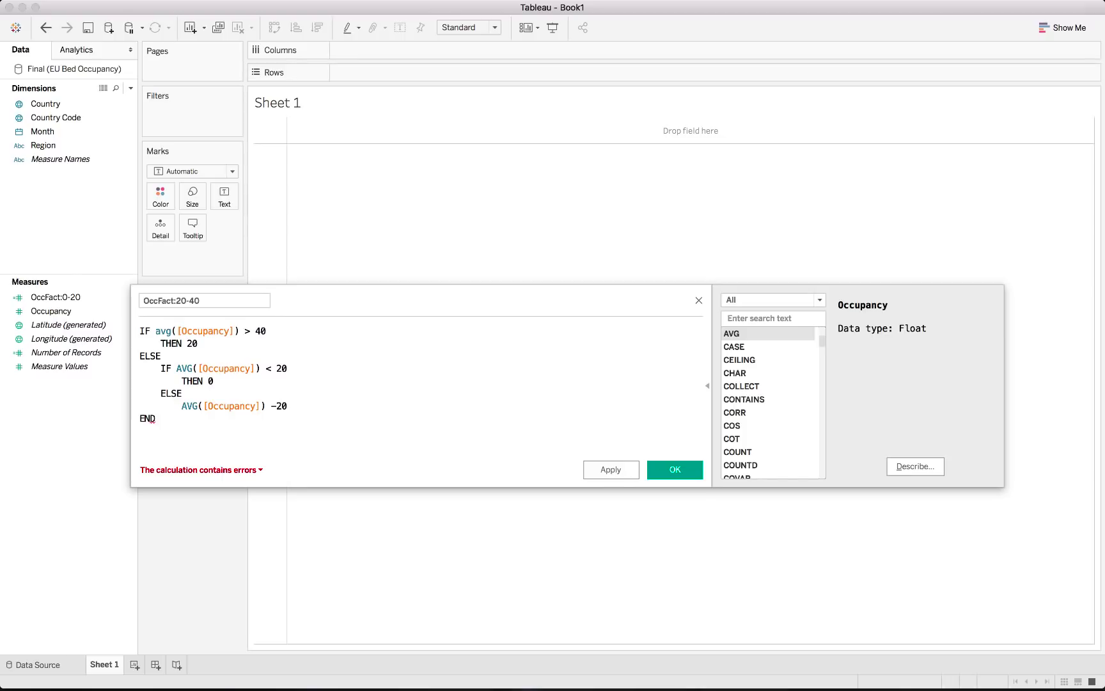
left_click(276, 406)
key("Right")
key("Right")
key("Return")
type("END")
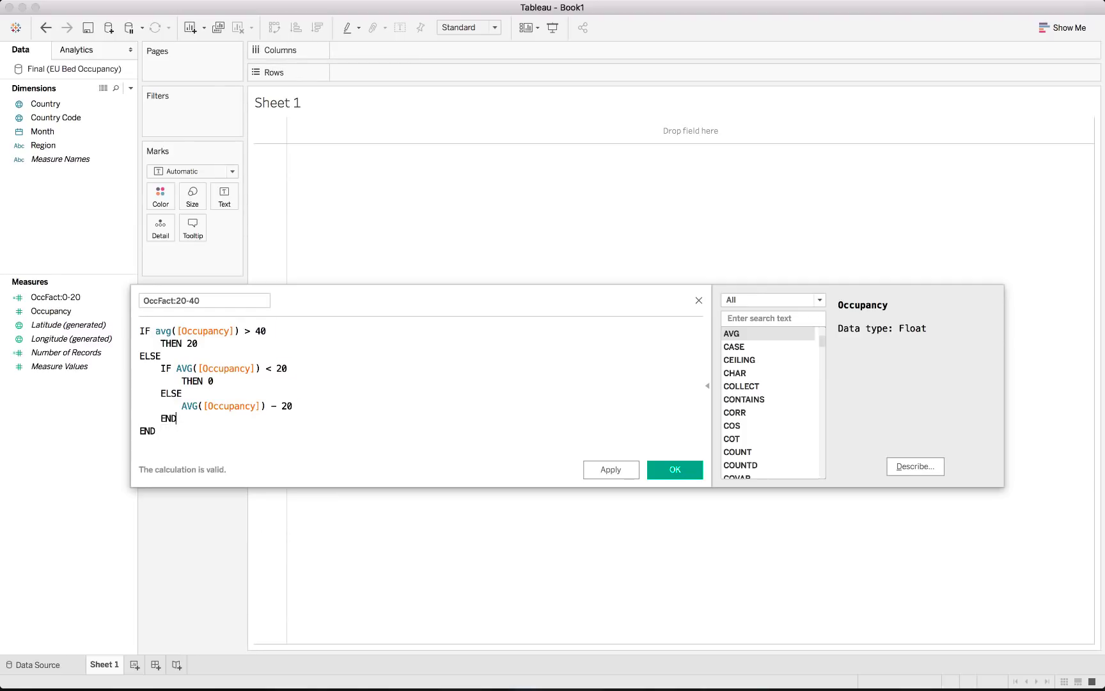
key("super+a")
key("super+c")
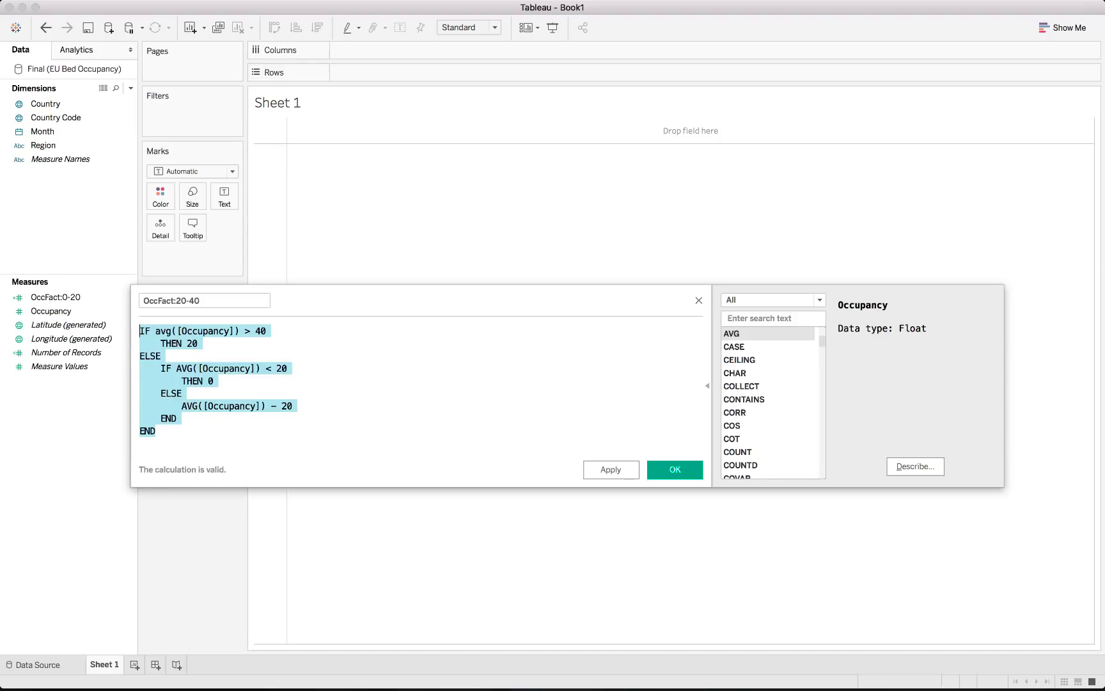
left_click(611, 469)
left_click(675, 470)
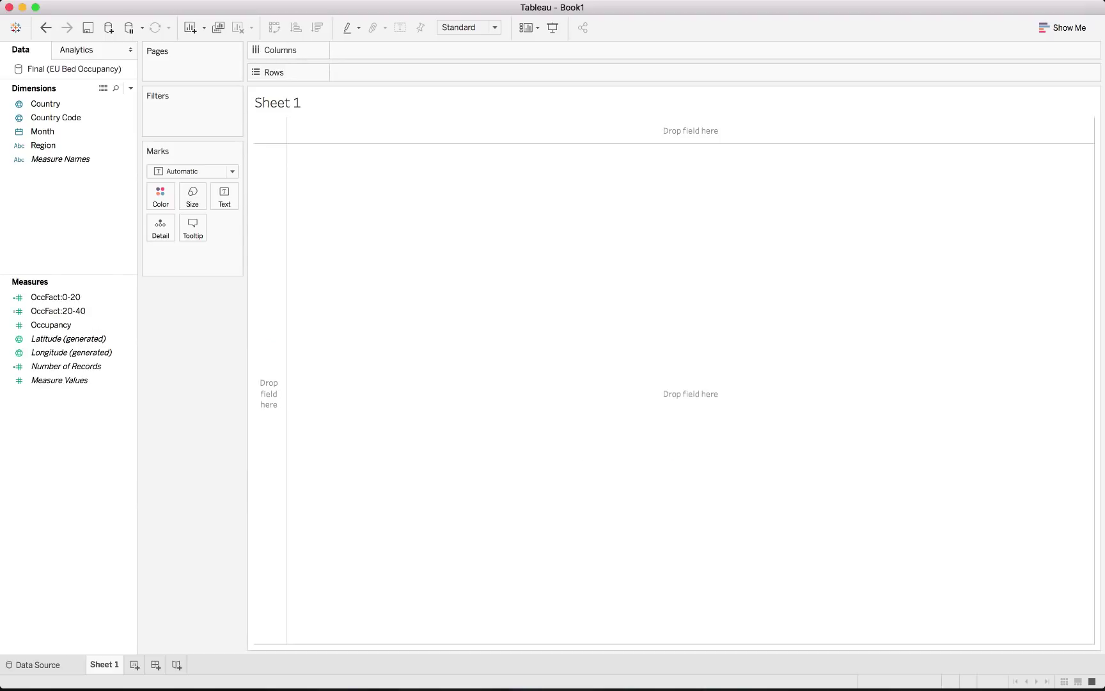
Create a new calculated field from the pasted formula and name it OccFact:40-60
right_click(72, 461)
left_click(141, 470)
left_click(141, 331)
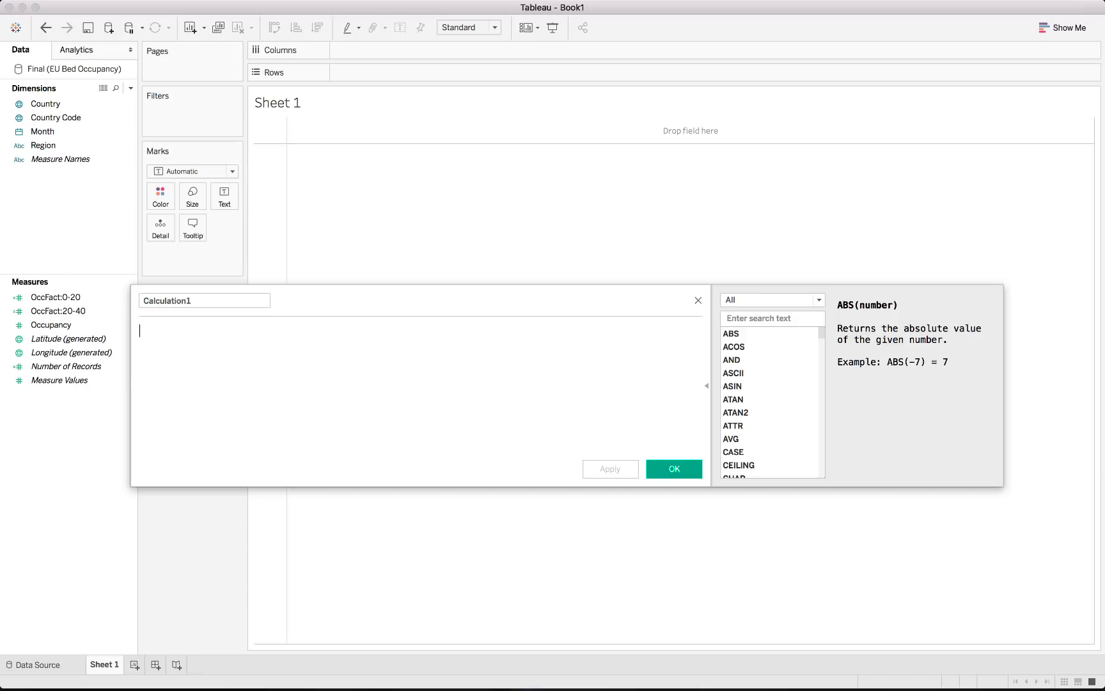
key("super+v")
left_click(197, 300)
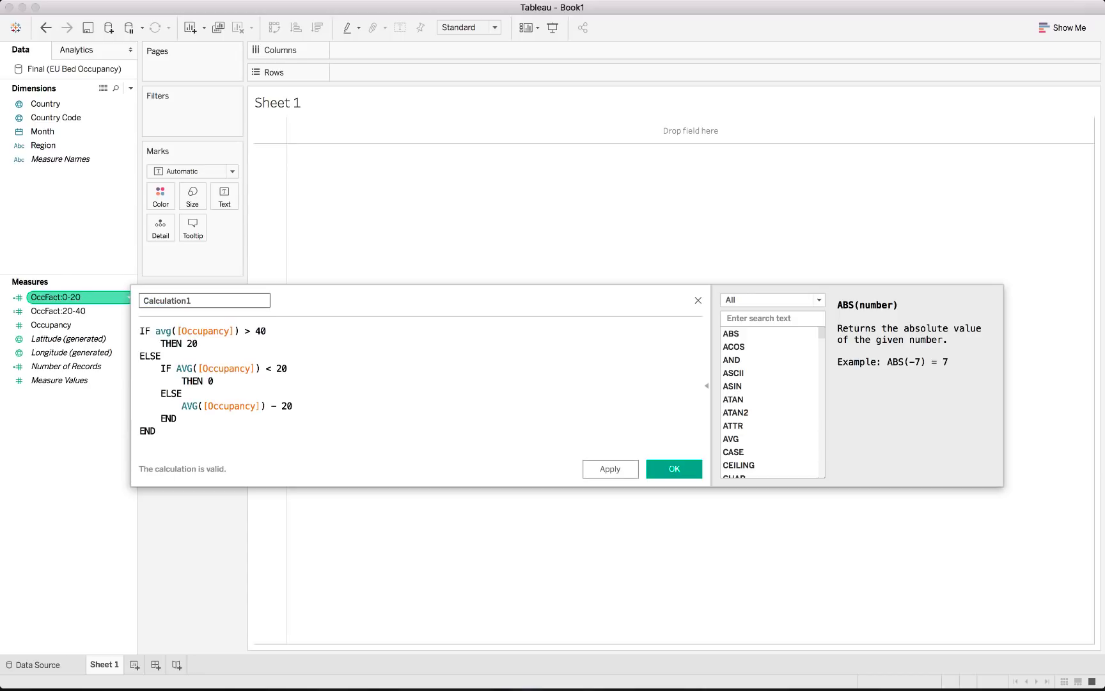
left_click(204, 301)
key("super+a")
type("OccFact:40-2")
key("BackSpace")
type("60")
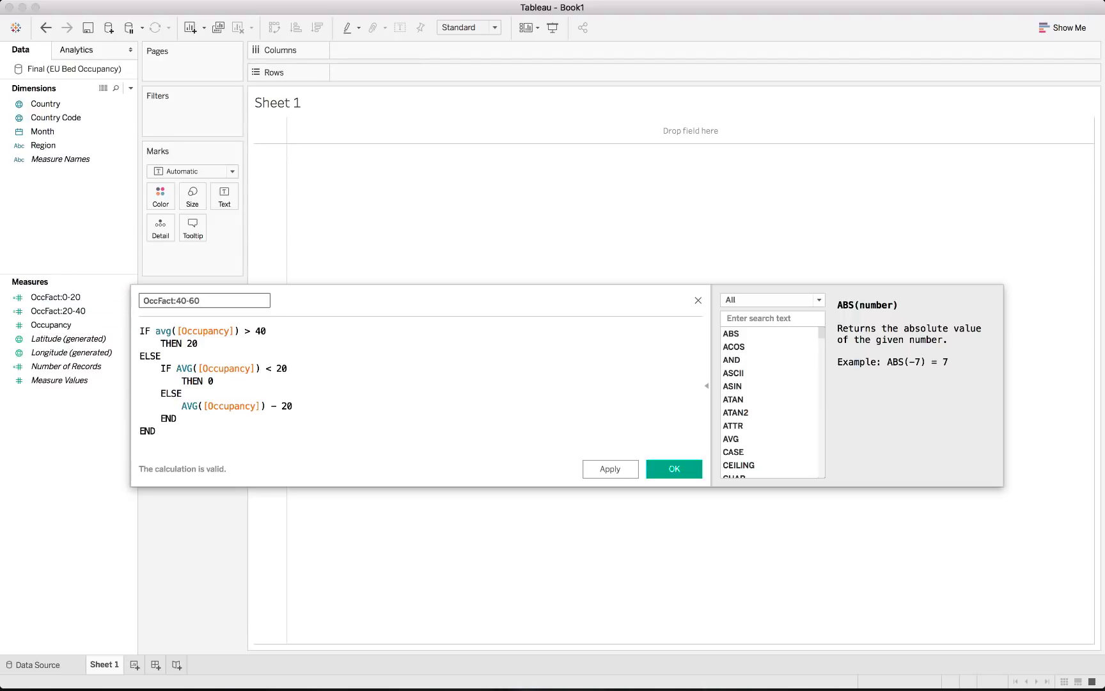
Change the thresholds to 60 and 40, subtract 40, copy the formula and save
left_click(255, 330)
key("BackSpace")
type("6")
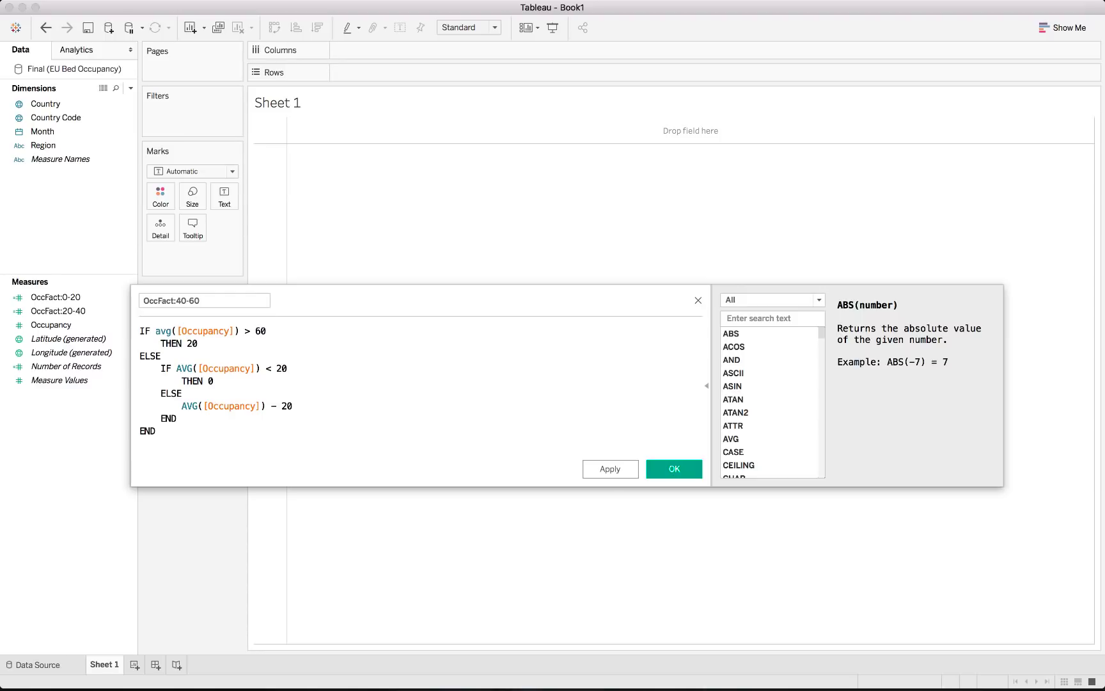
left_click(280, 368)
key("BackSpace")
type("4")
left_click(286, 406)
key("BackSpace")
type("4")
left_click_drag(156, 431, 139, 331)
key("super+c")
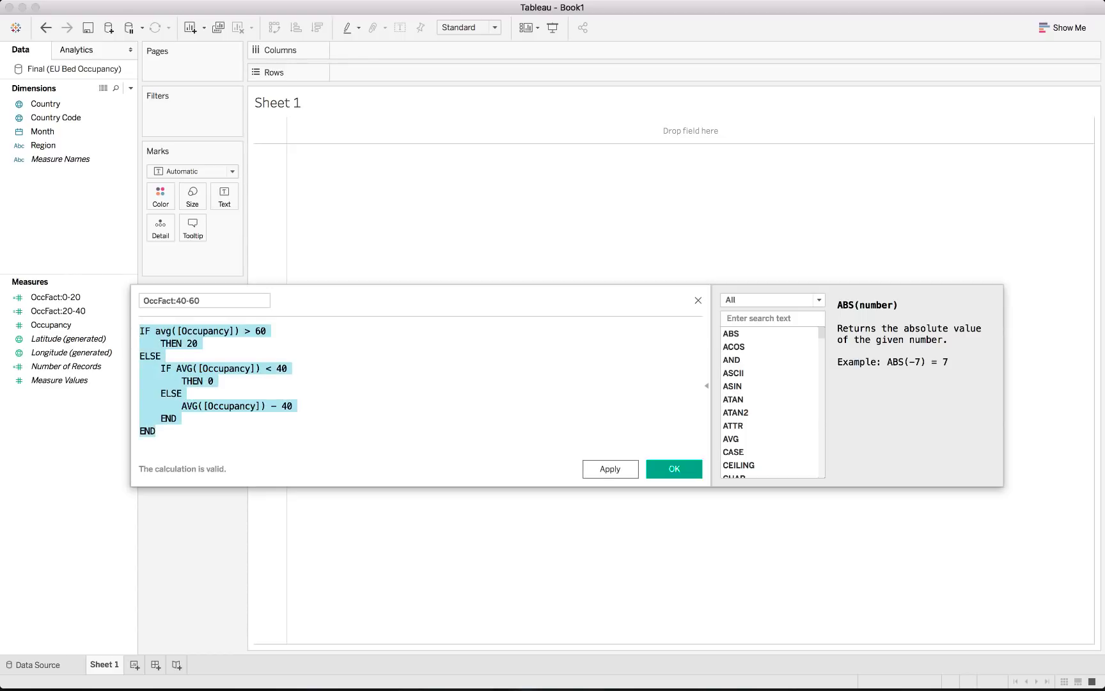
left_click(610, 468)
left_click(674, 469)
Create a new calculated field from the pasted formula and name it OccFact:60-80
right_click(82, 463)
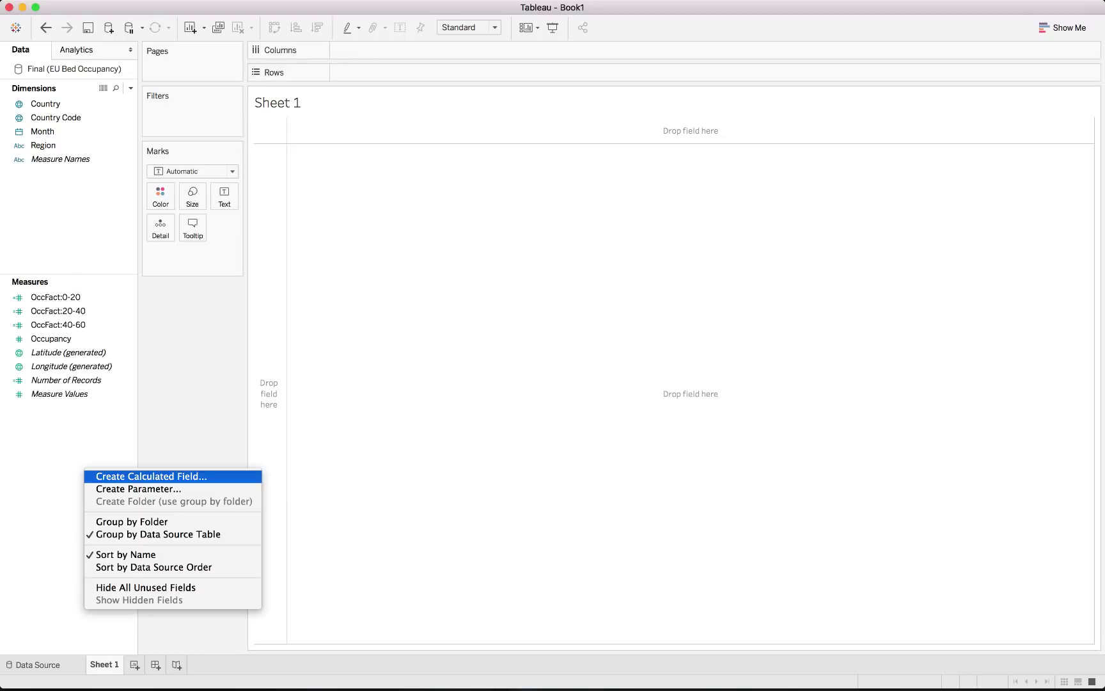
left_click(147, 476)
left_click(141, 331)
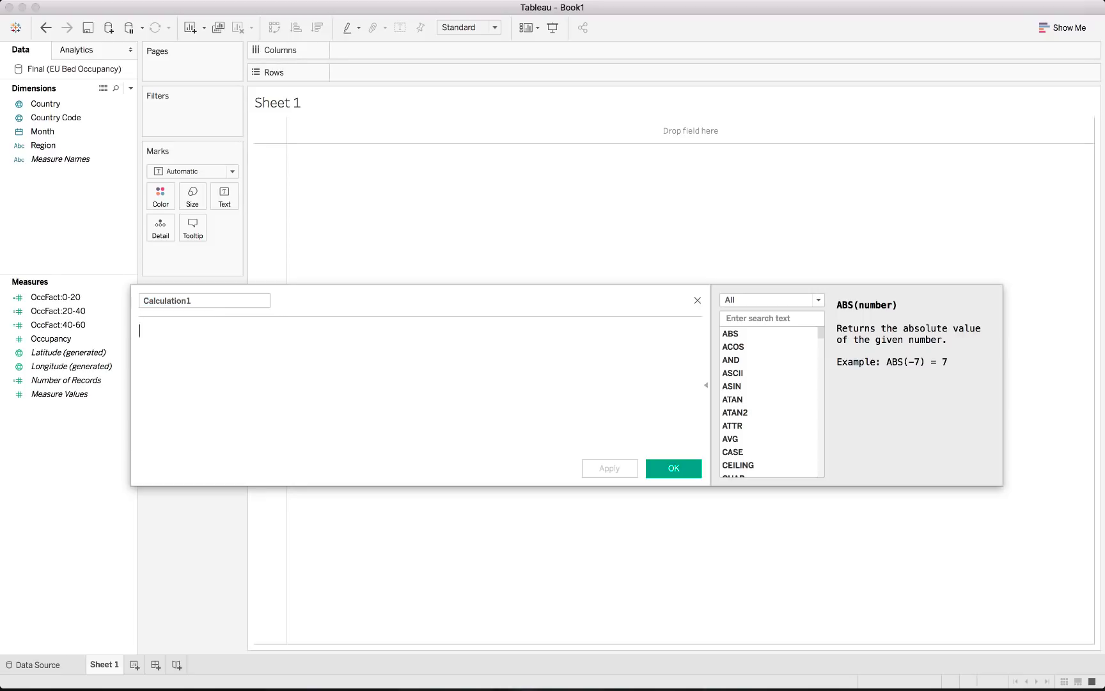
key("super+v")
left_click_drag(196, 300, 128, 299)
type("Occ")
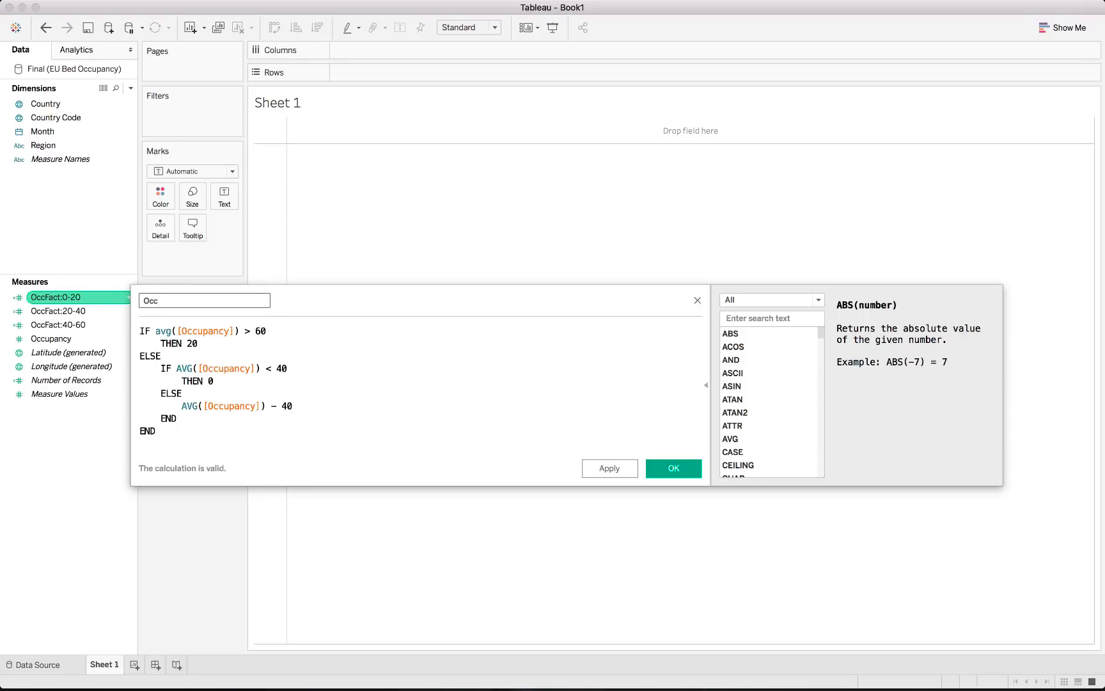
type("Fact:60-8-")
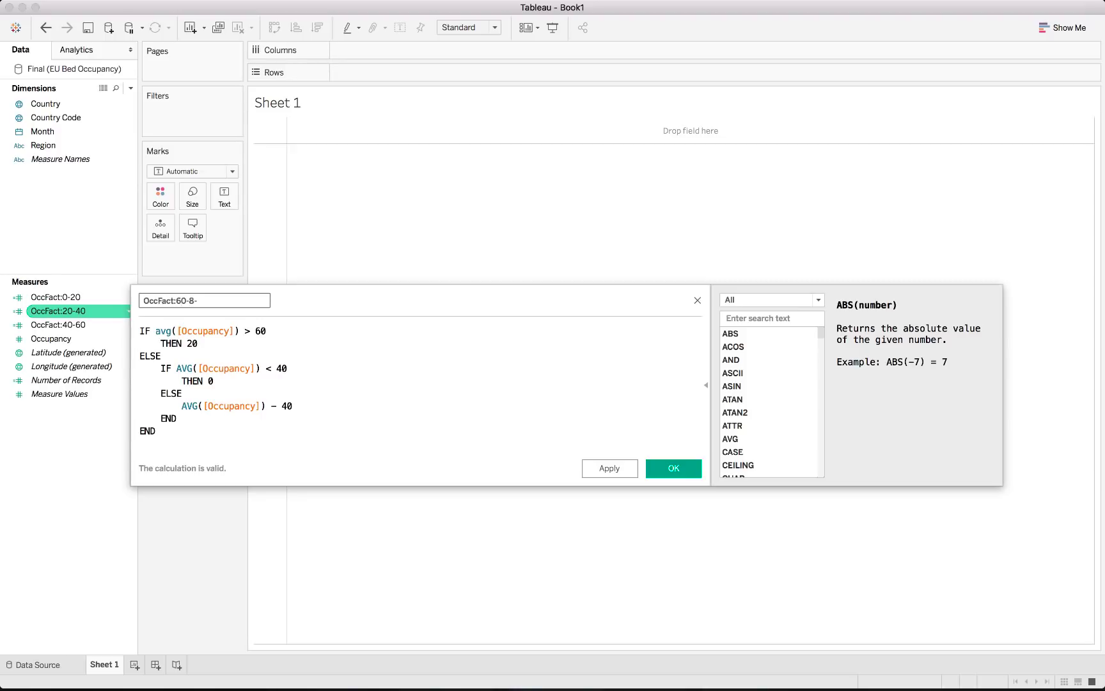
key("BackSpace")
type("0")
Change the thresholds to 80 and 60, subtract 60, apply, copy the formula and save
left_click(260, 330)
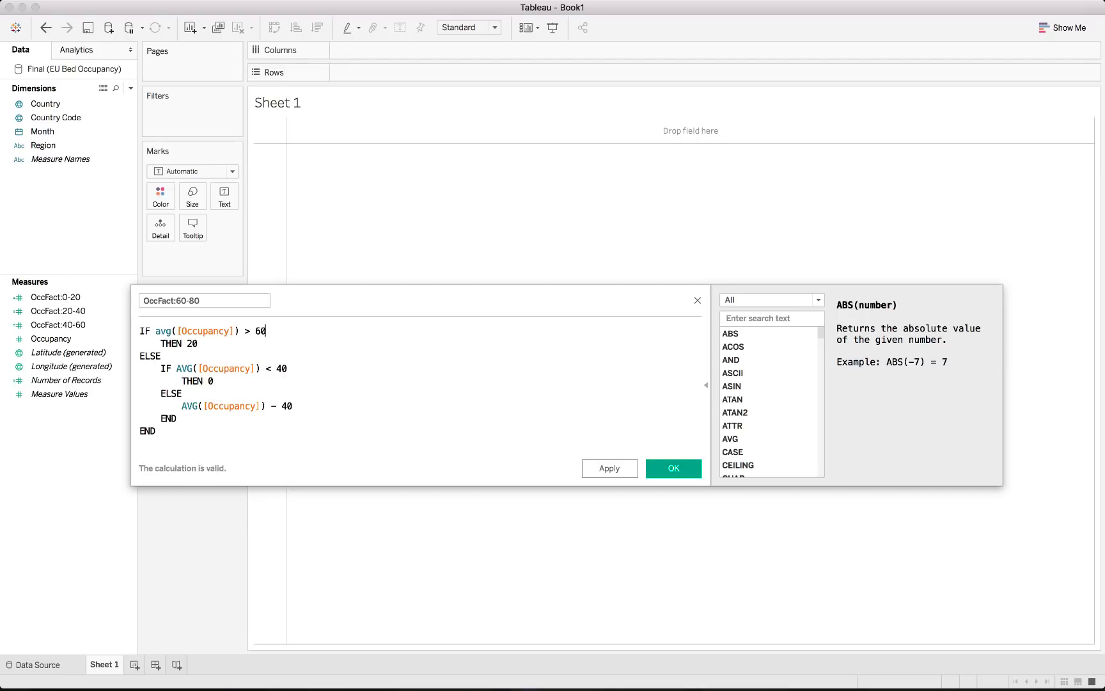
key("BackSpace")
type("8")
left_click(282, 368)
key("BackSpace")
type("6")
left_click(286, 406)
key("BackSpace")
type("6")
left_click(610, 468)
key("super+a")
key("super+c")
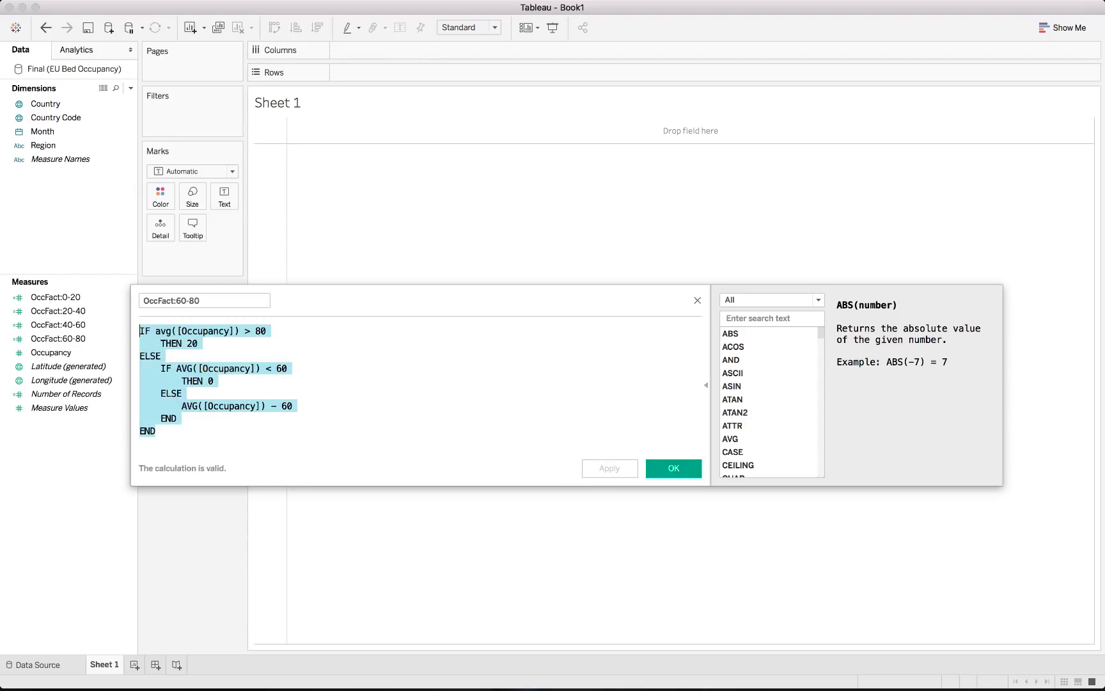
left_click(673, 469)
right_click(72, 474)
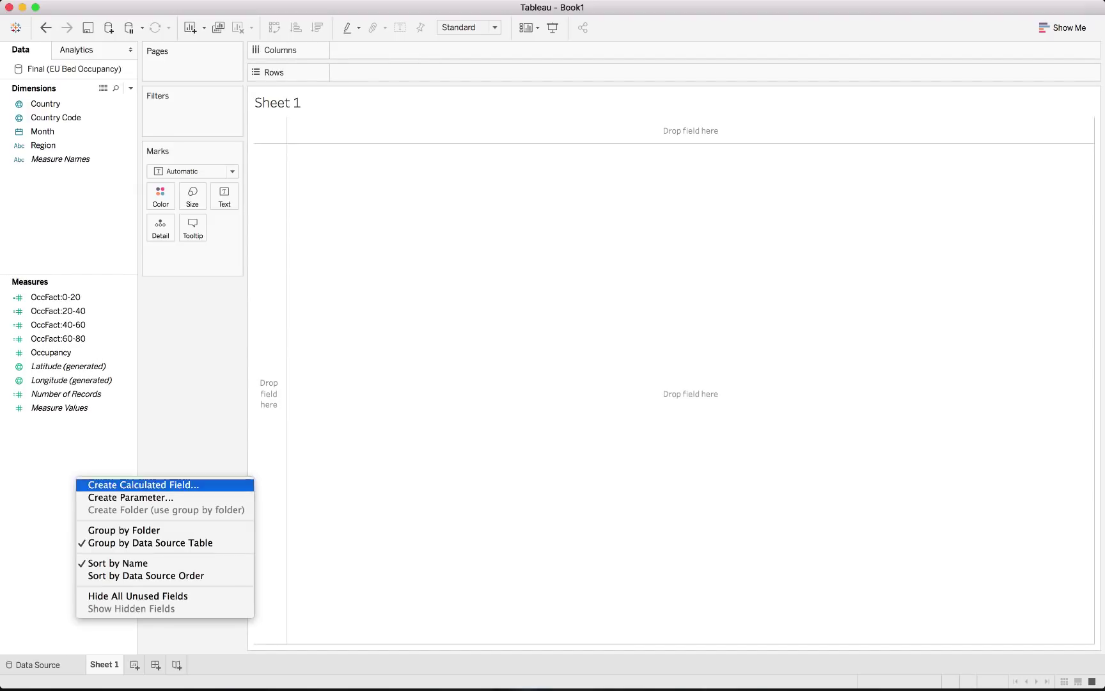
Create a calculated field named OccFact:80-100 from the pasted banding formula
left_click(128, 484)
type("OccFact")
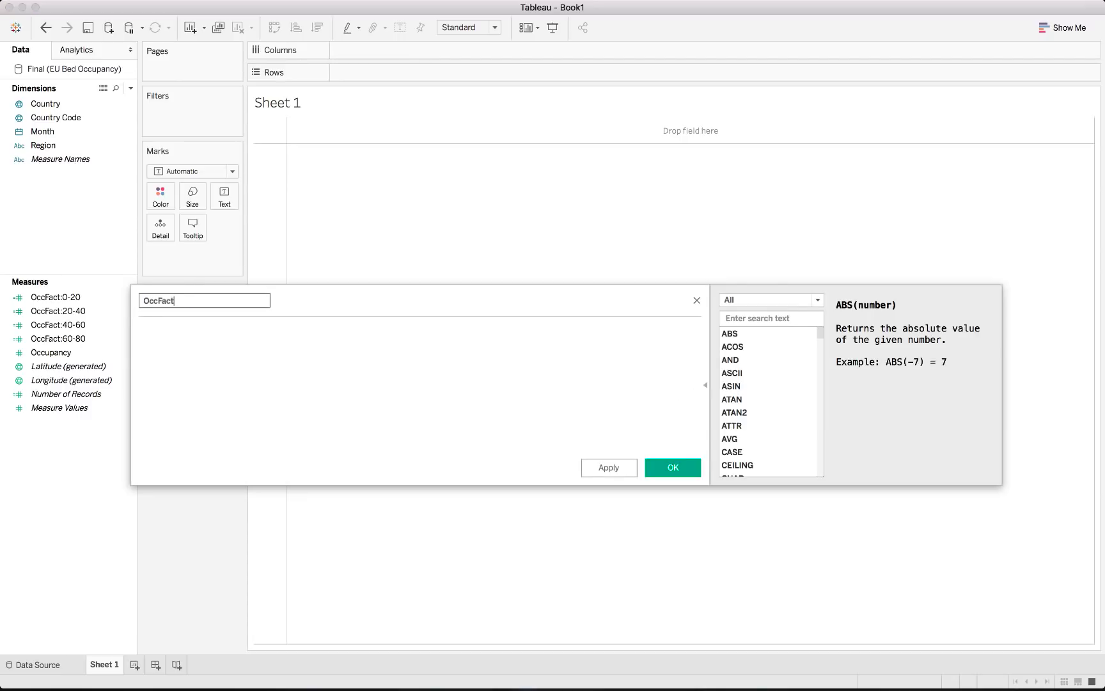
type(":80-100")
key("Tab")
key("super+v")
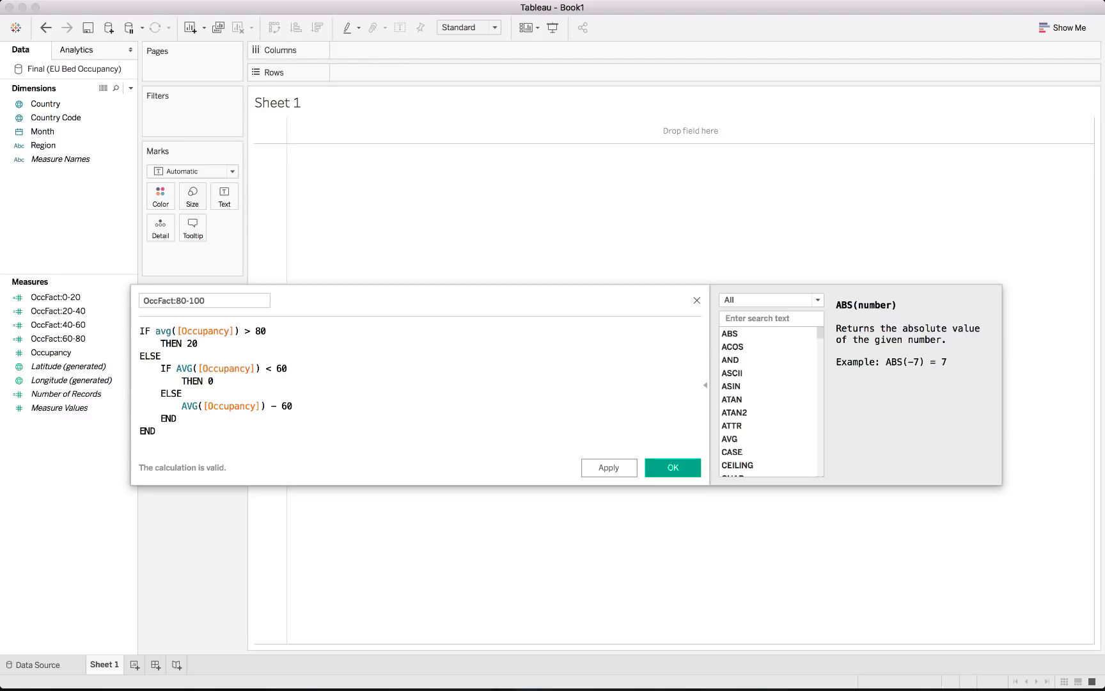
Change the formula thresholds to 100 and 80, save the field, and put Month on Columns
key("BackSpace")
type("100")
left_click(280, 369)
key("BackSpace")
type("8")
left_click(292, 406)
key("Left")
key("BackSpace")
type("8")
left_click(608, 467)
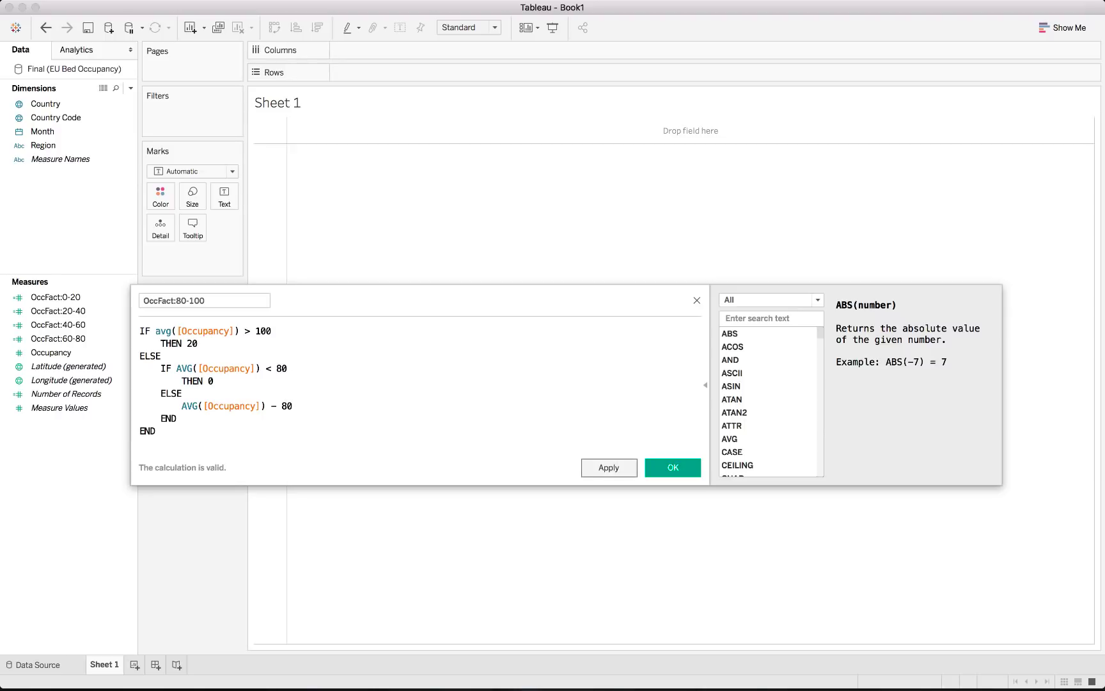
left_click(672, 467)
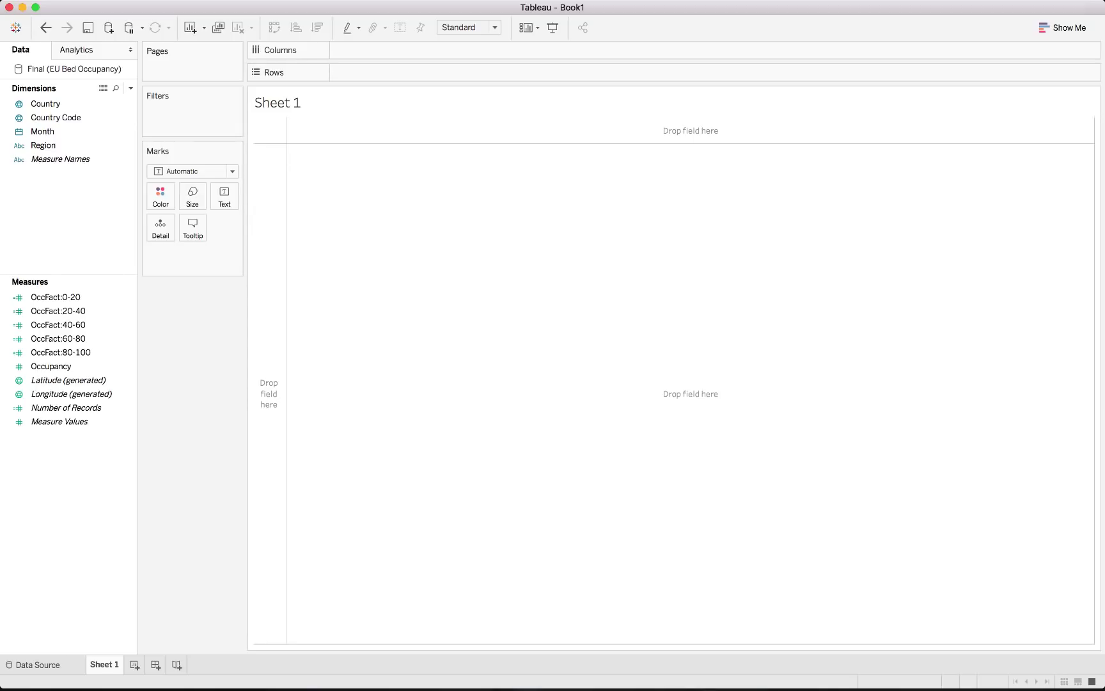
left_click_drag(43, 131, 375, 51)
Show Month as individual months January–December and list each Country as a row
left_click(417, 50)
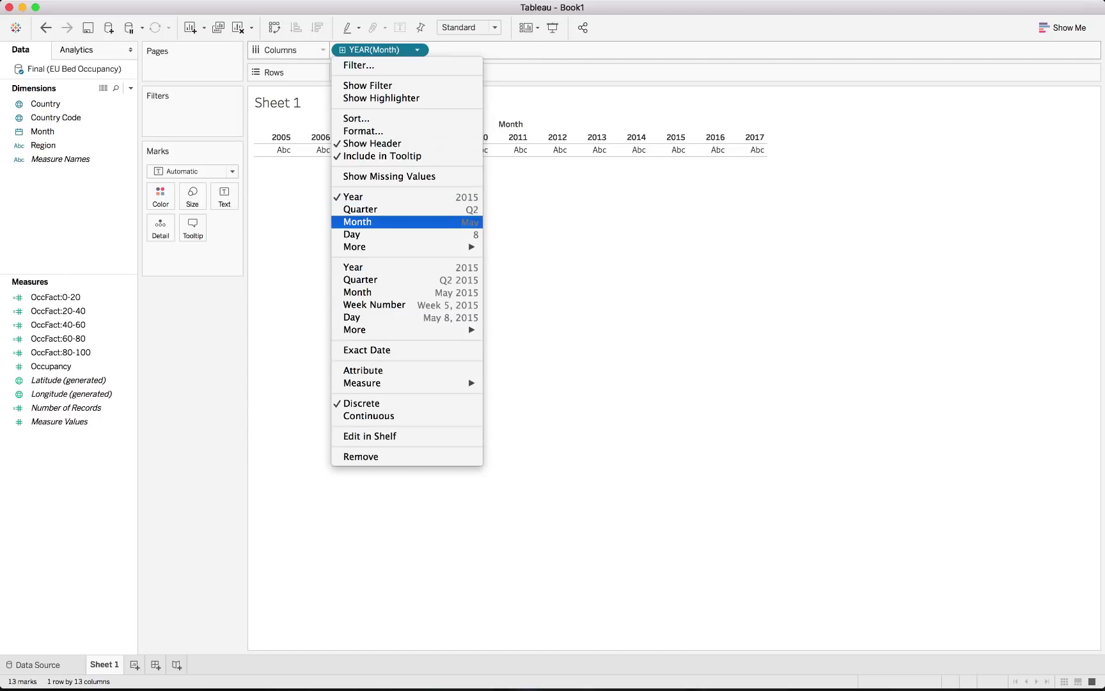
left_click(358, 222)
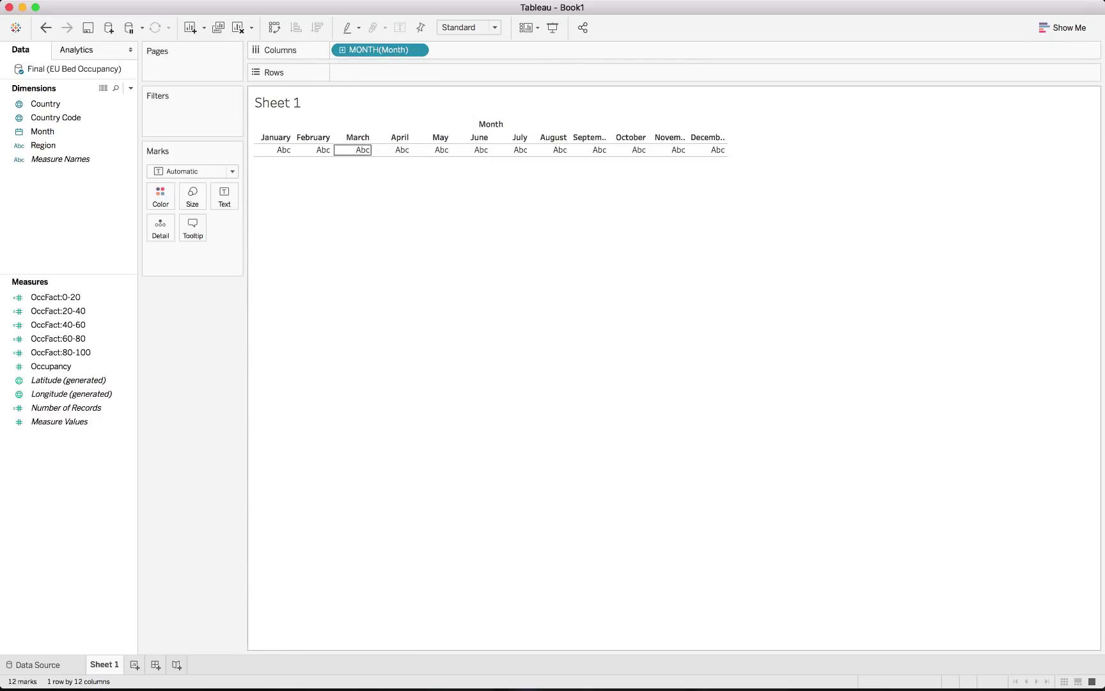
mouse_move(708, 151)
left_click_drag(45, 103, 349, 72)
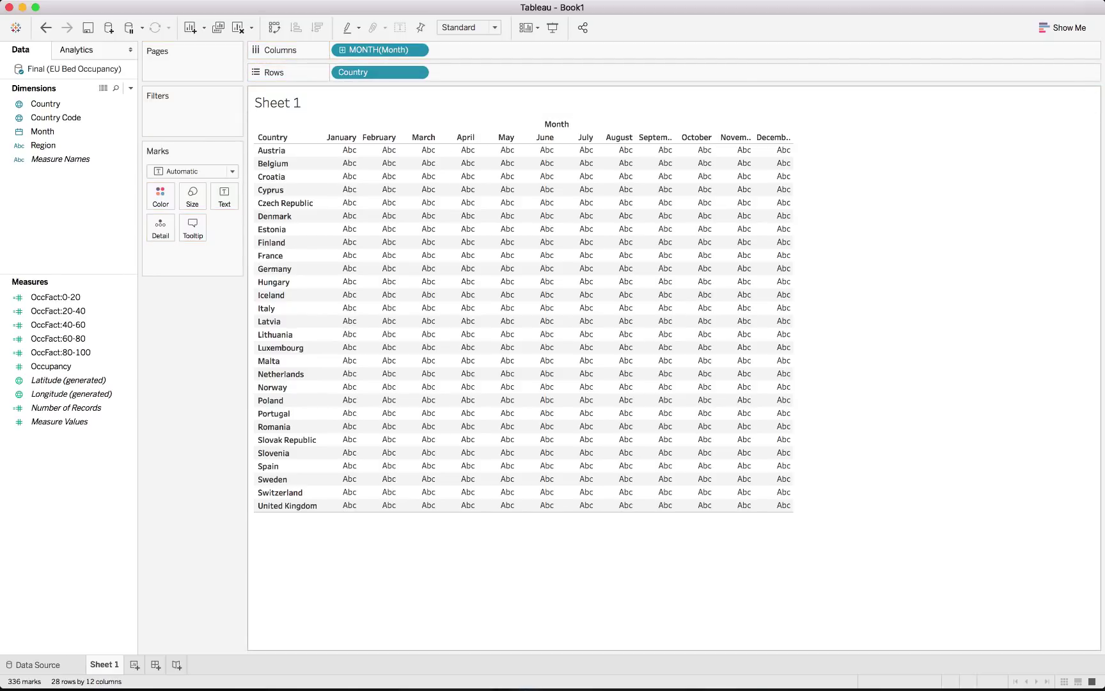
mouse_move(326, 132)
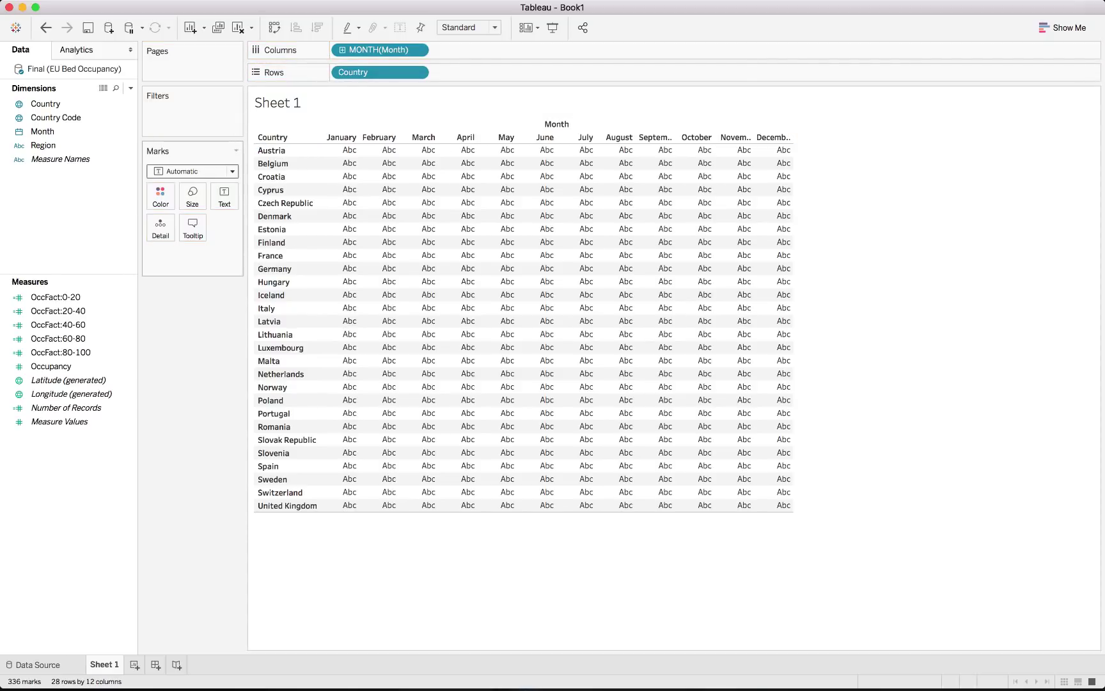
left_click(192, 171)
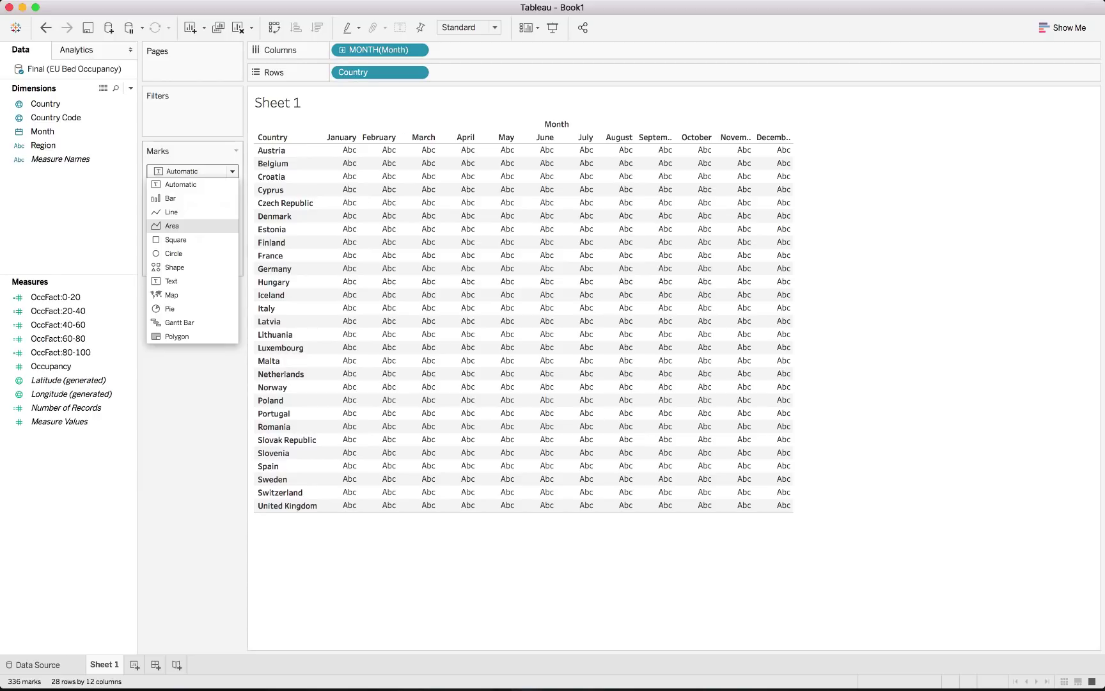
Switch marks to Area, add the five OccFact band measures, and put Measure Values on Rows
left_click(171, 226)
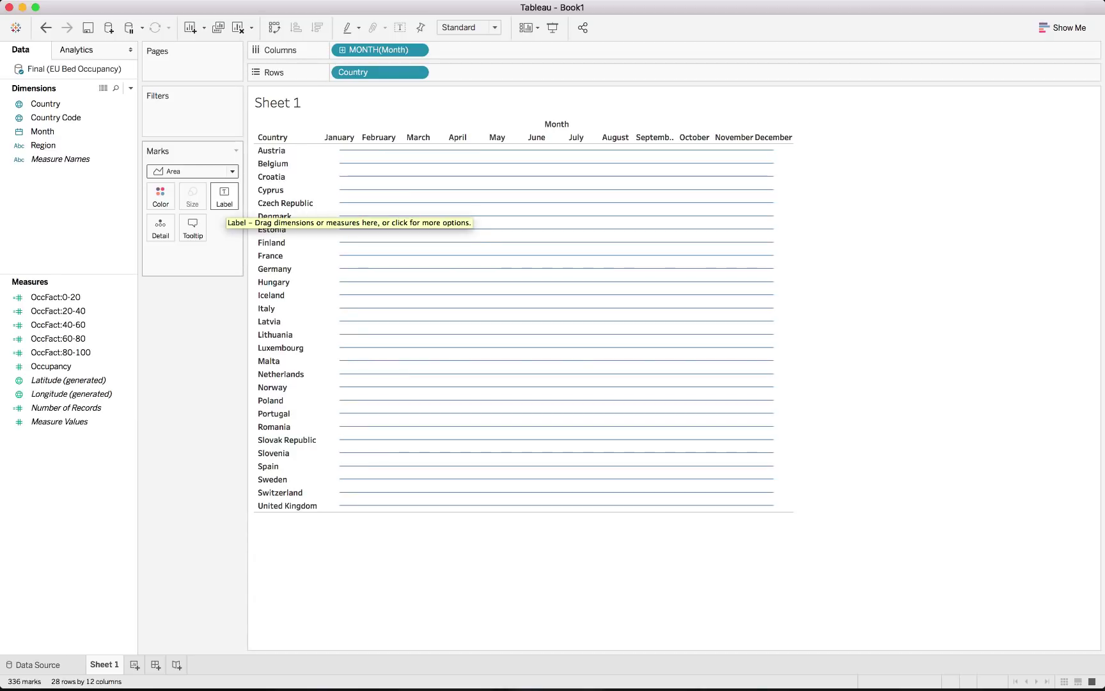
left_click(56, 296)
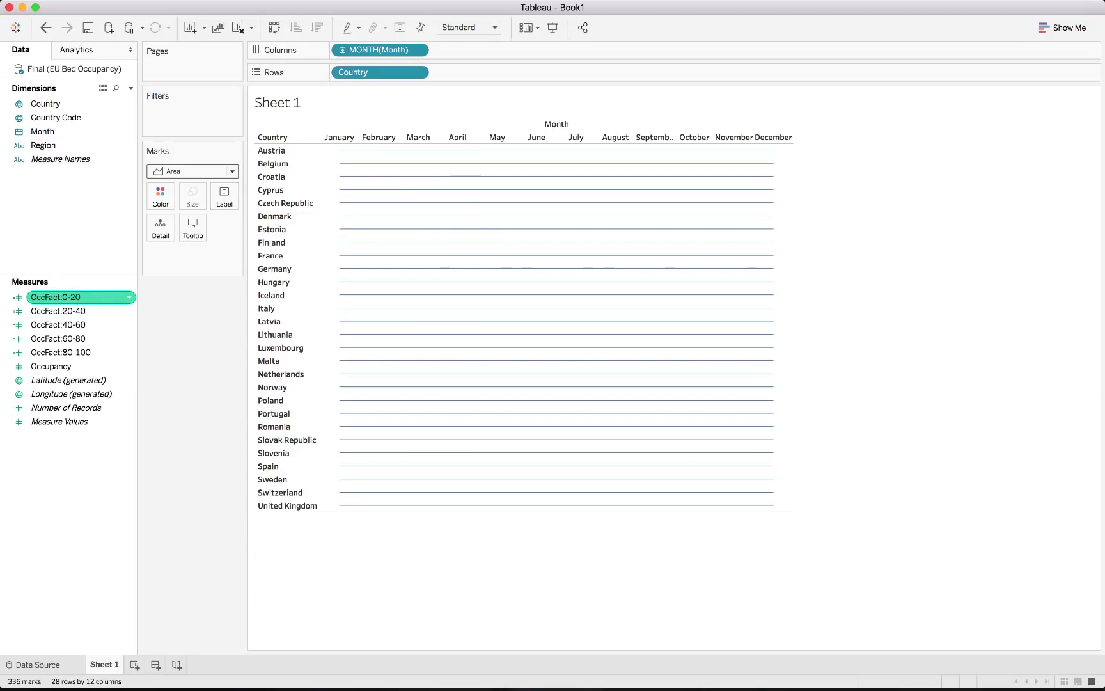
double_click(56, 296)
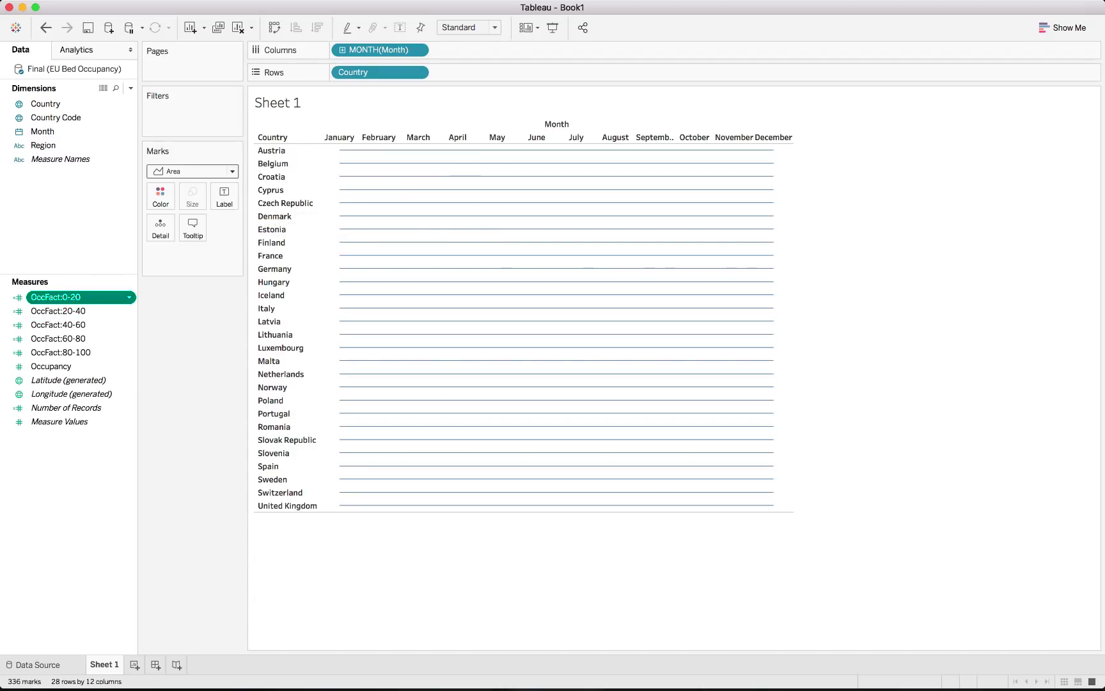
double_click(58, 311)
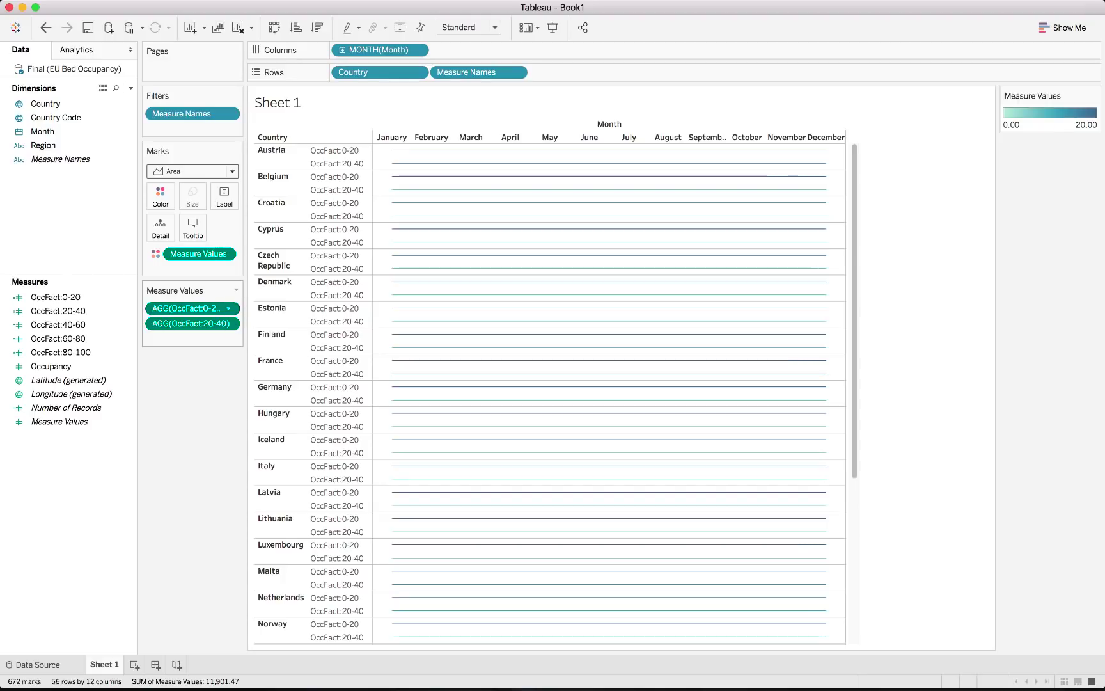
left_click(56, 297)
left_click(58, 311)
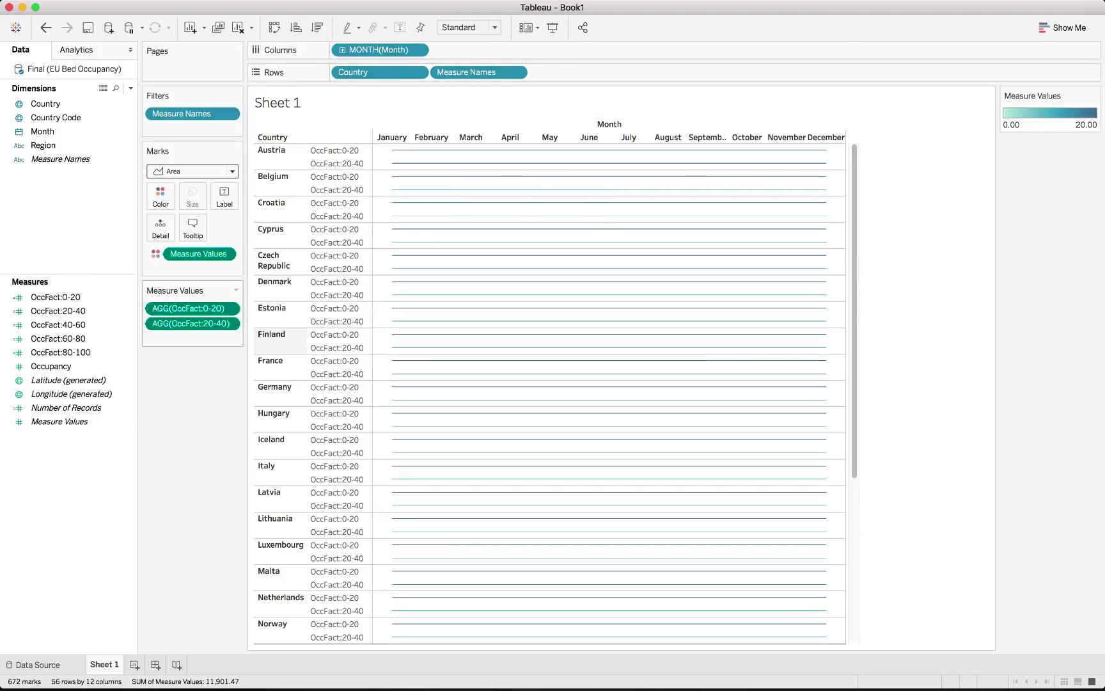
double_click(58, 325)
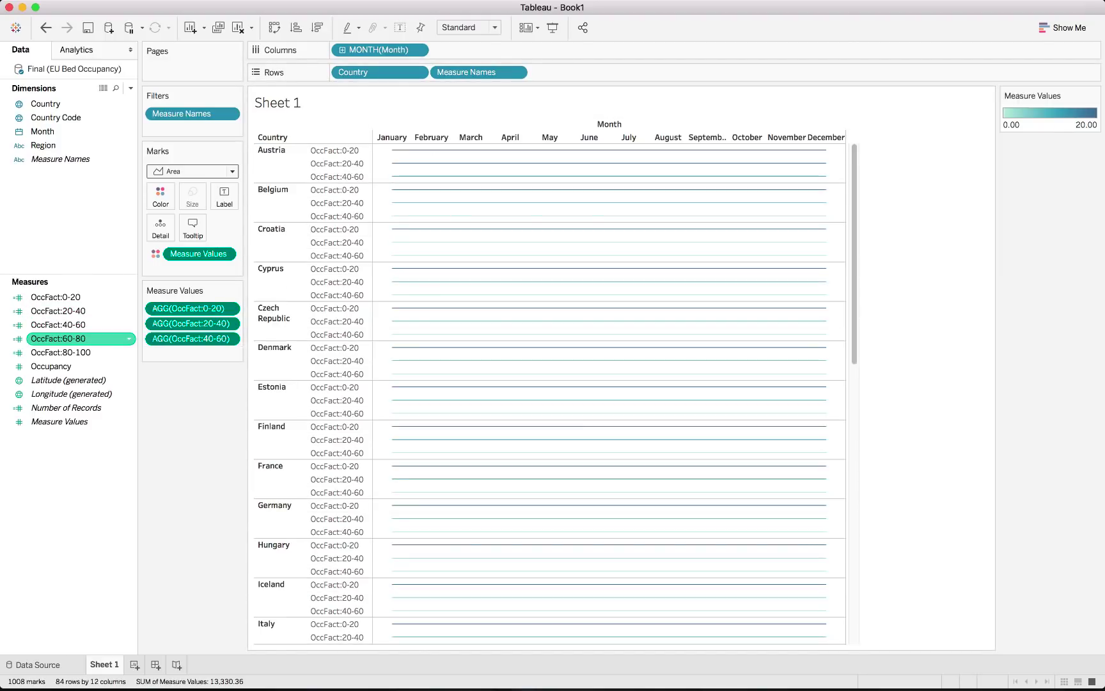
double_click(58, 339)
key("Return")
key("Down")
key("Return")
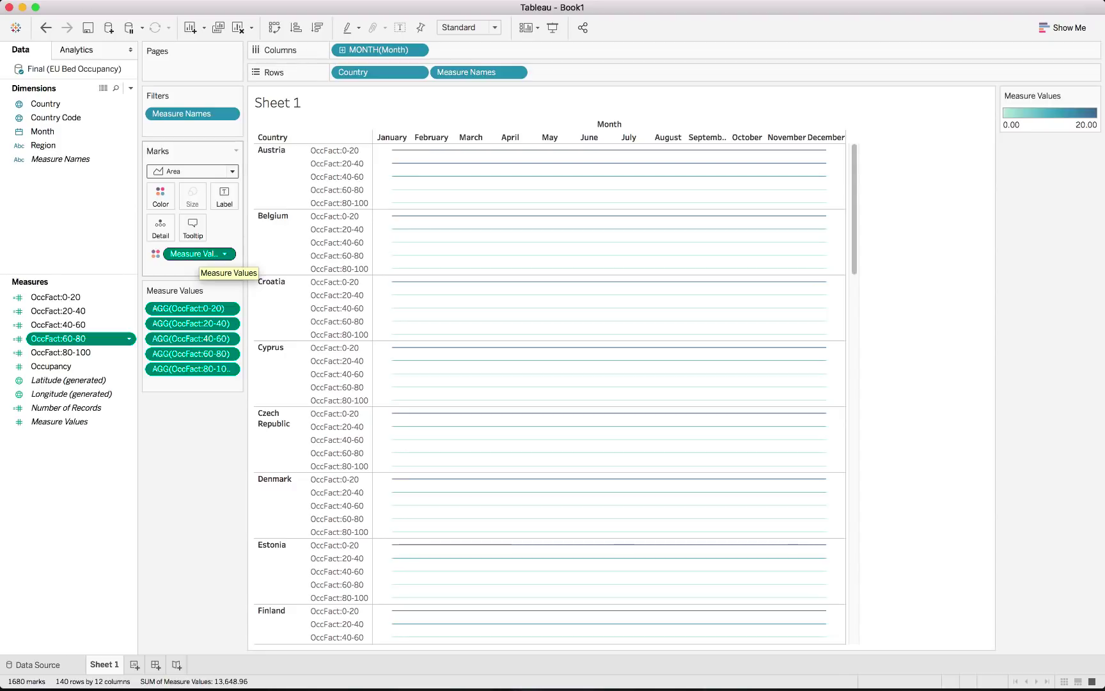
left_click_drag(195, 254, 569, 71)
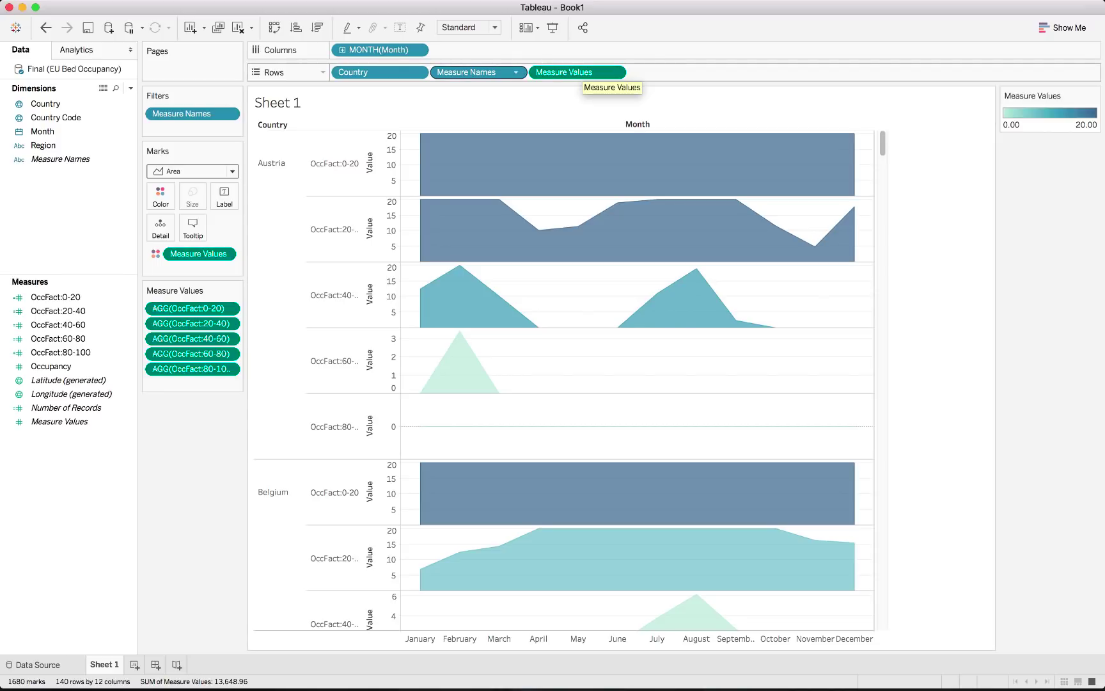
Move Measure Names from Rows onto Color to merge the five OccFact bands per country
left_click_drag(473, 71, 198, 255)
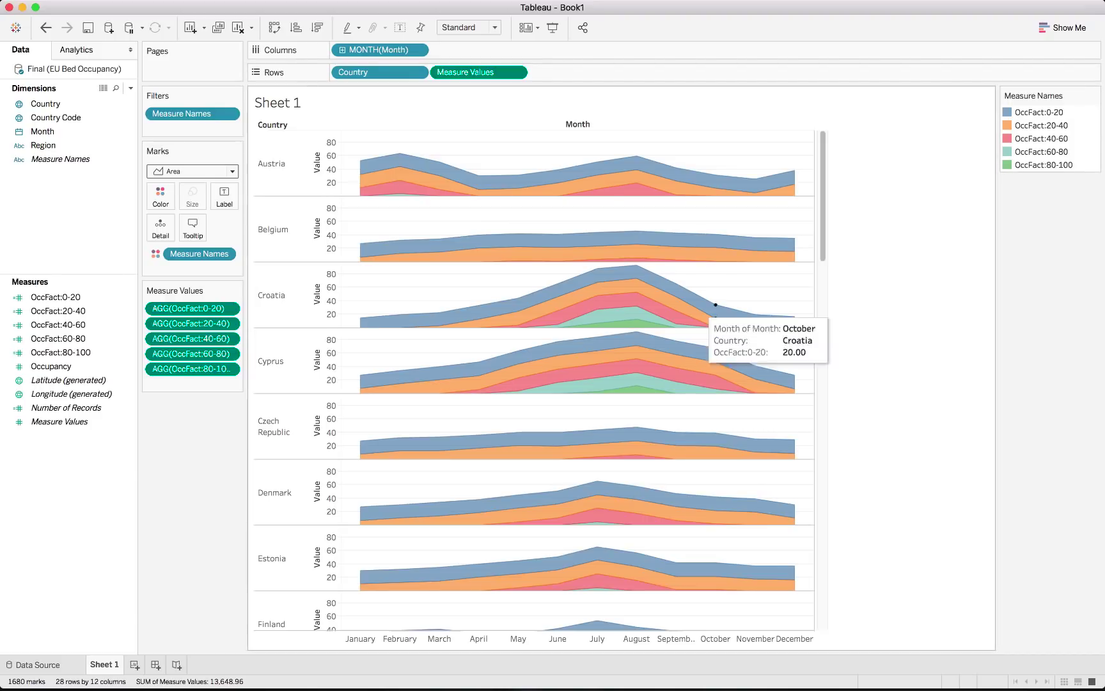
mouse_move(638, 296)
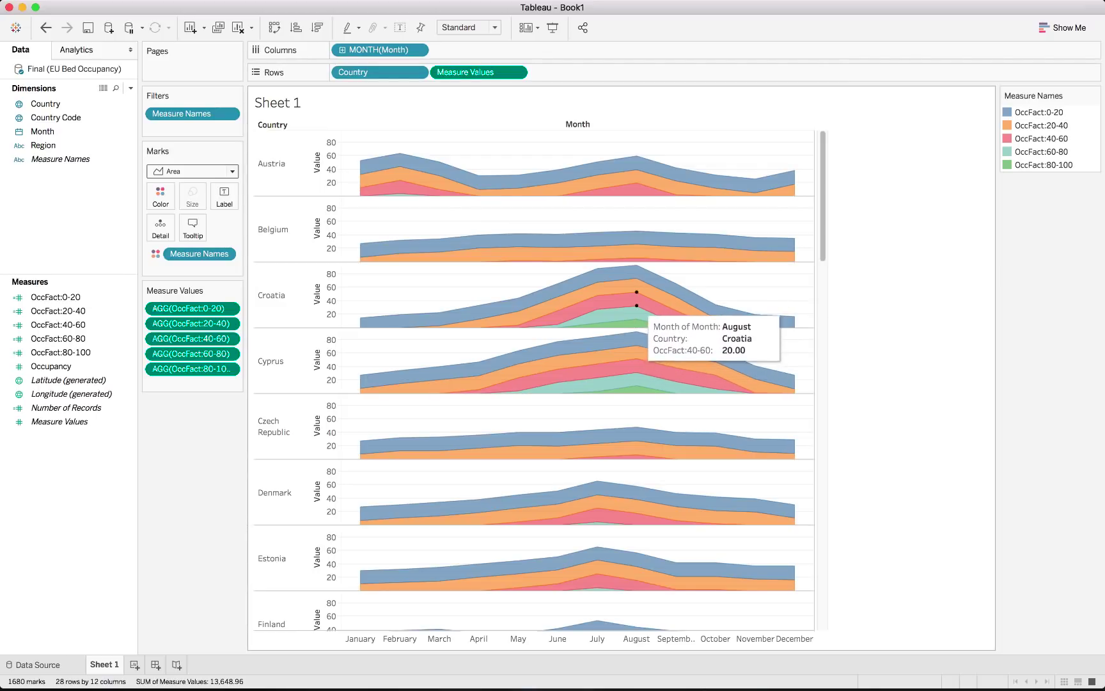
mouse_move(639, 325)
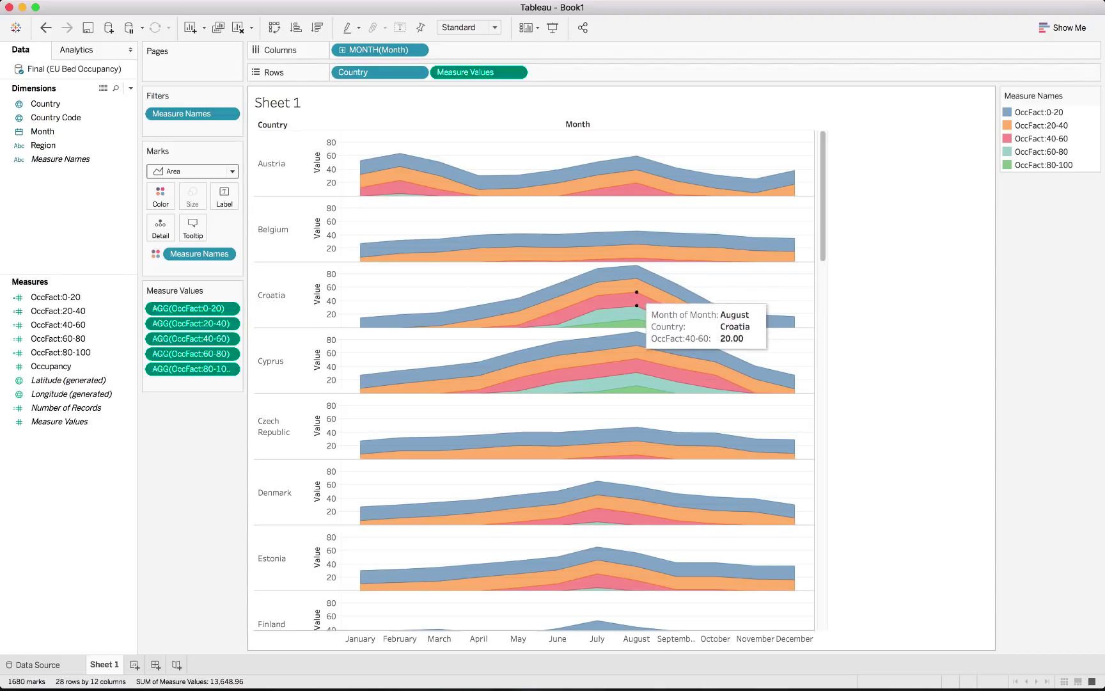
mouse_move(642, 269)
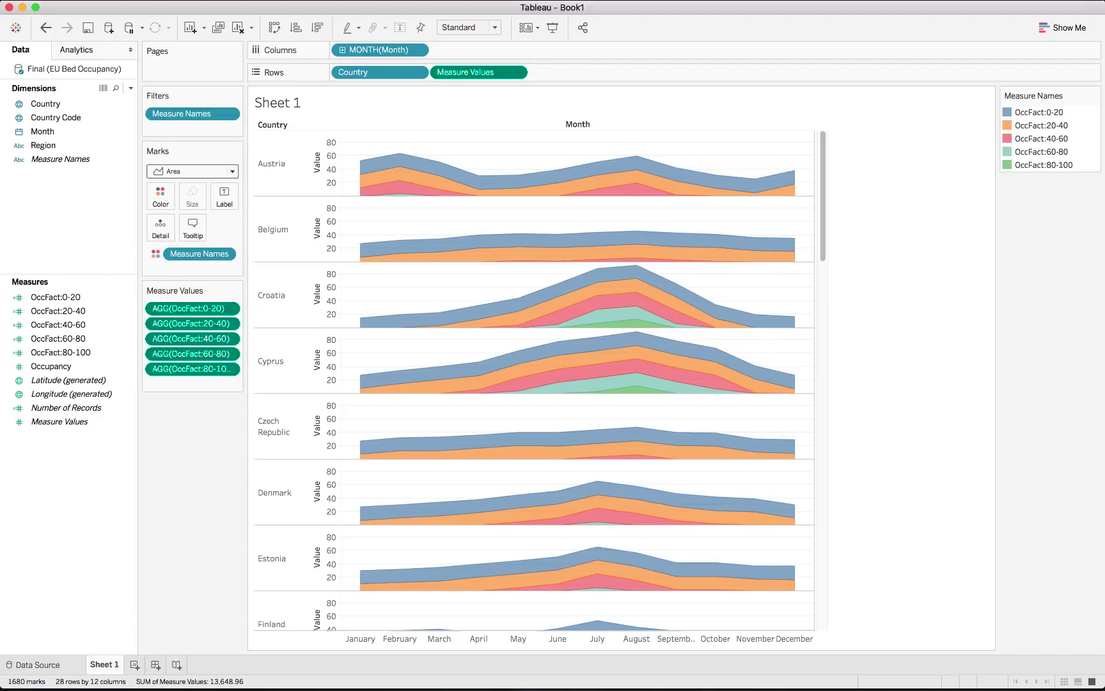
Set Analysis > Stack Marks to Off so the band areas overlap
mouse_move(176, 2)
left_click(311, 7)
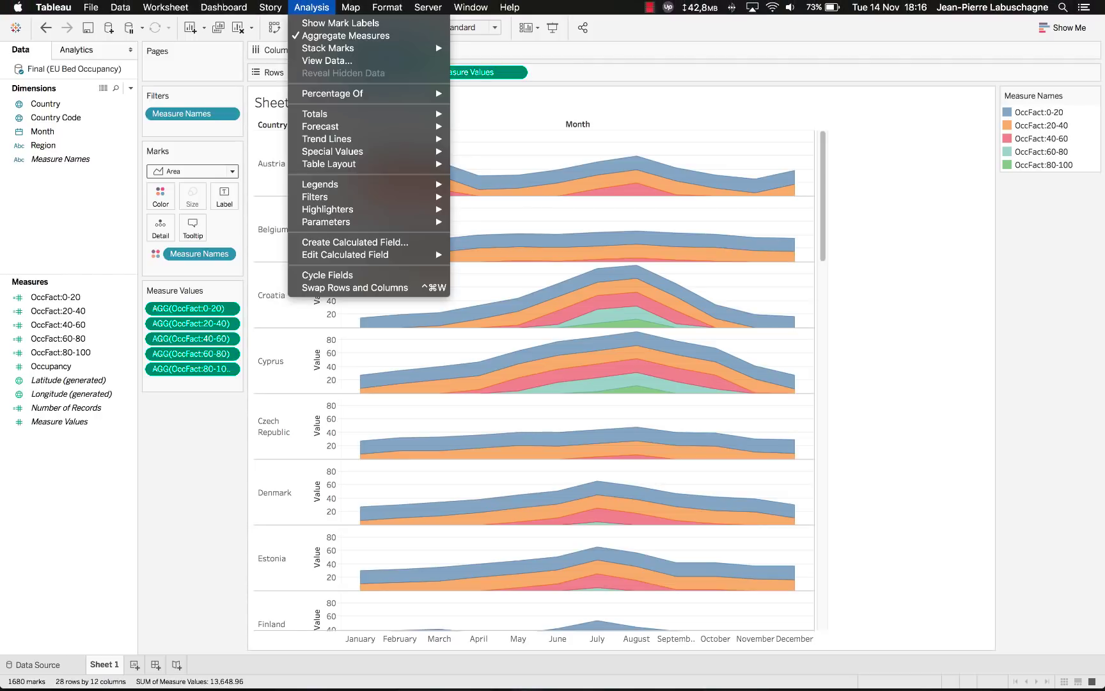
mouse_move(345, 48)
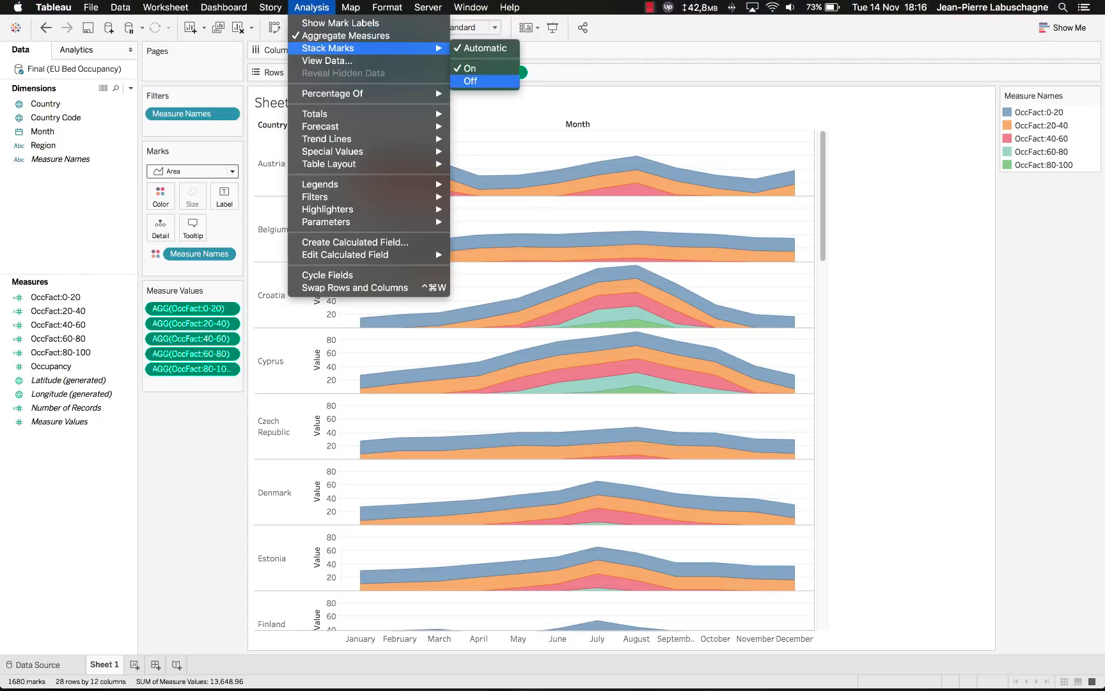
left_click(470, 80)
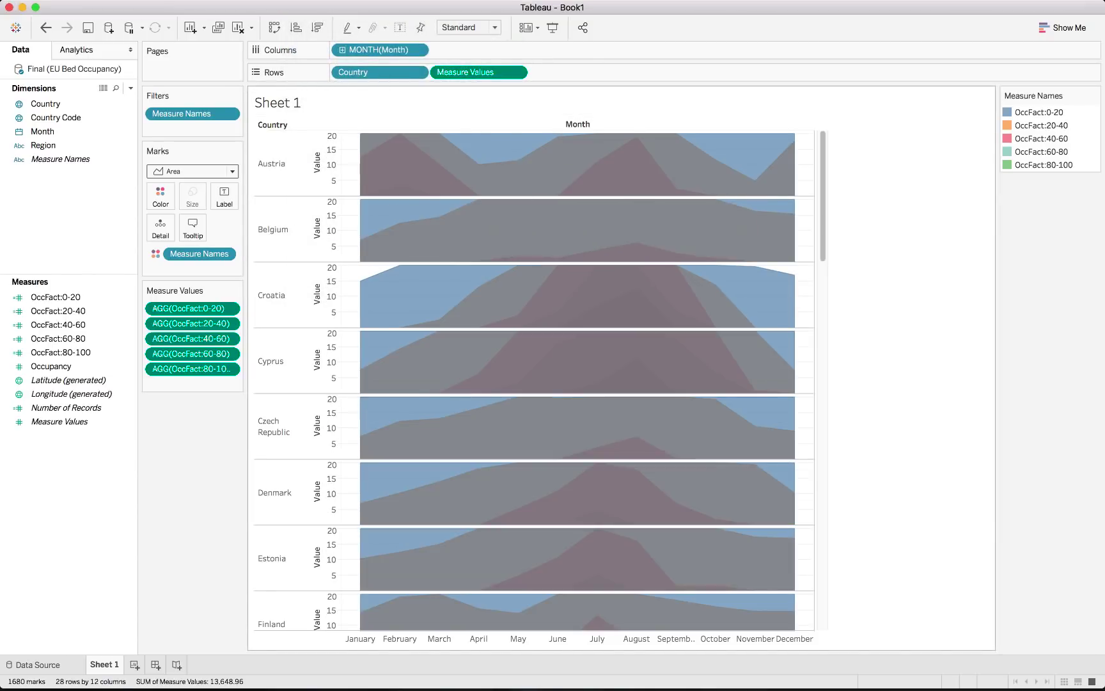
mouse_move(403, 192)
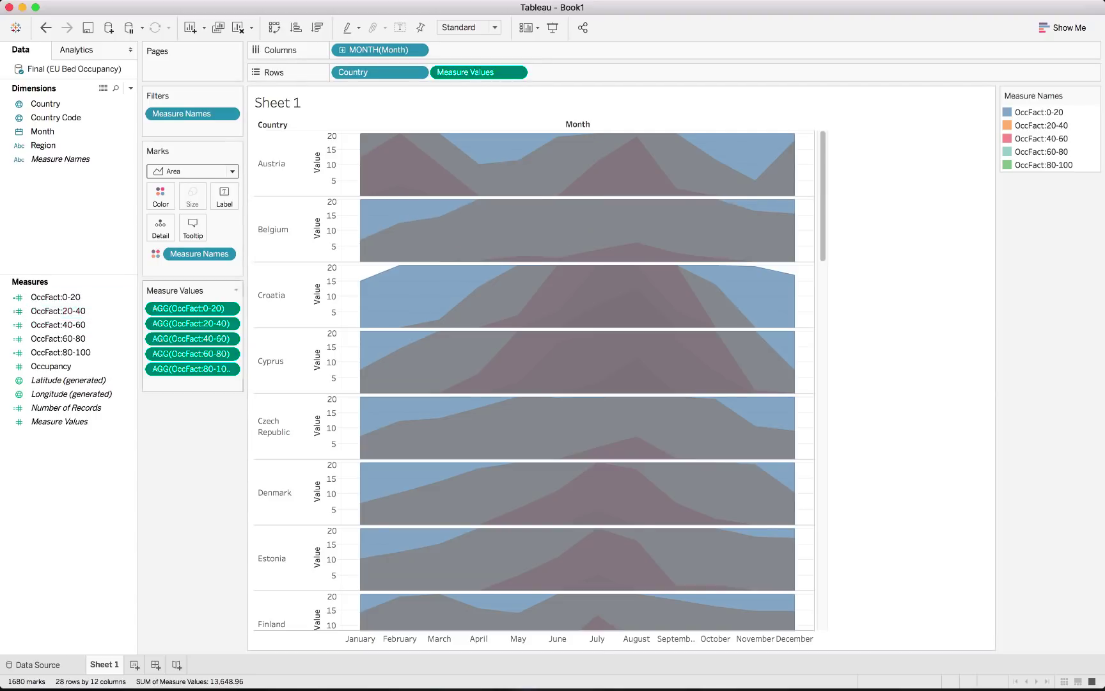
mouse_move(440, 165)
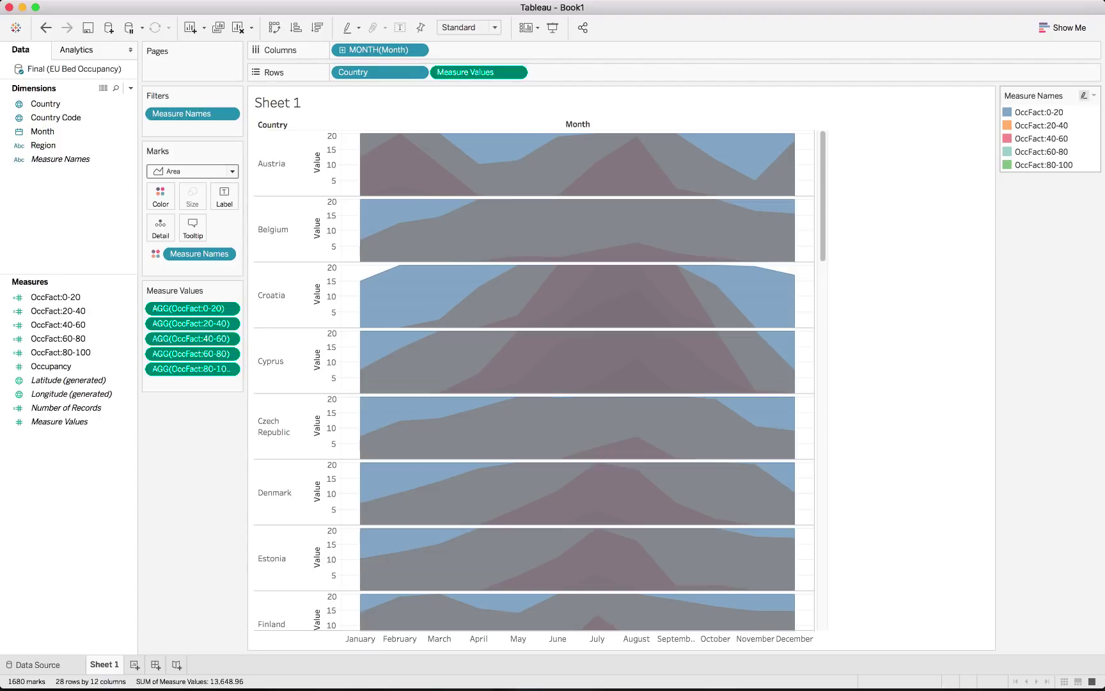
Reorder the colour legend to OccFact:80-100, 60-80, 40-60, 20-40, 0-20 from top down
left_click_drag(1039, 112, 1039, 170)
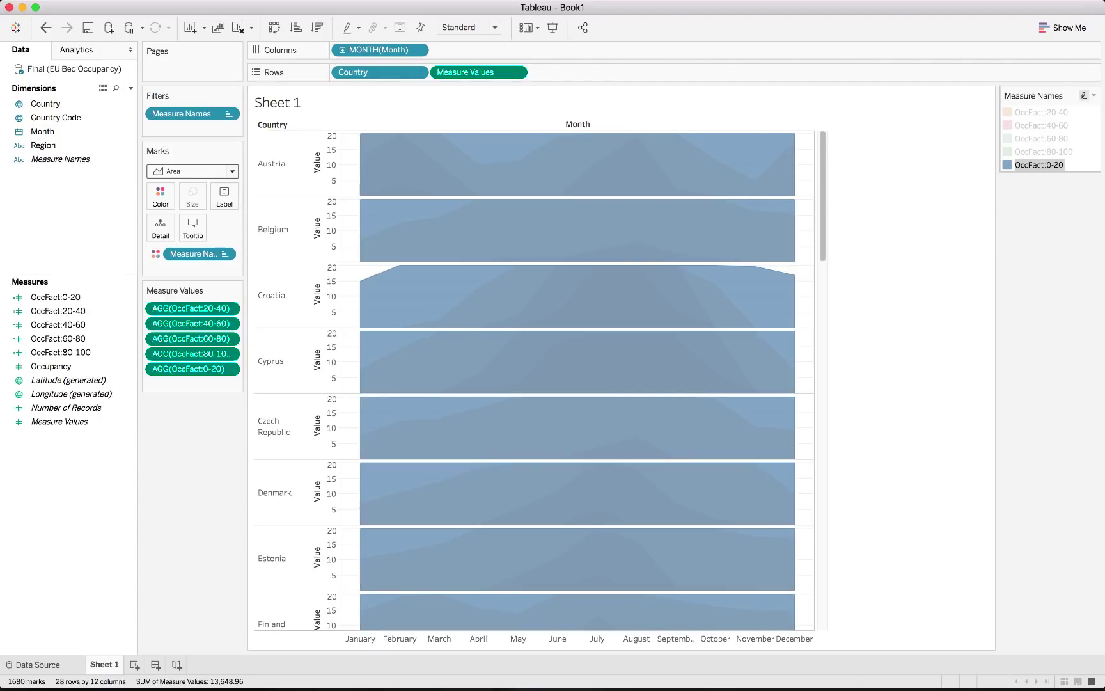
left_click_drag(1041, 112, 1041, 158)
left_click(1041, 112)
mouse_move(1041, 112)
left_mouse_down()
mouse_move(1041, 138)
mouse_move(1041, 115)
mouse_move(1041, 125)
left_mouse_up()
left_click(1041, 112)
left_click(1042, 214)
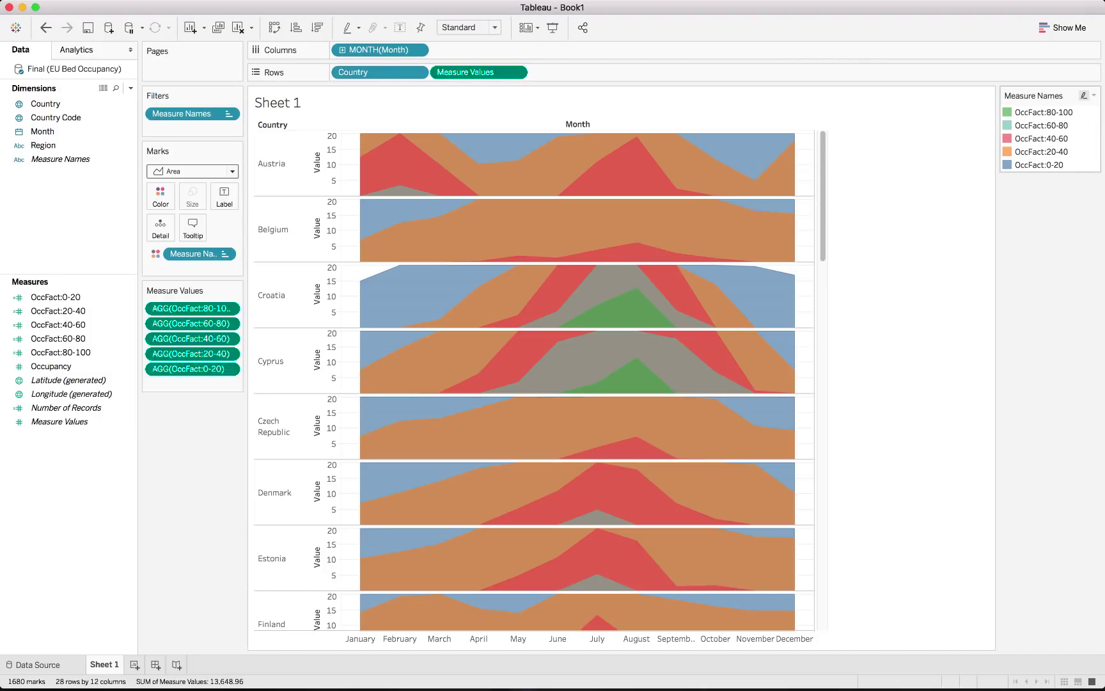
left_click(1039, 165)
left_click(1039, 165)
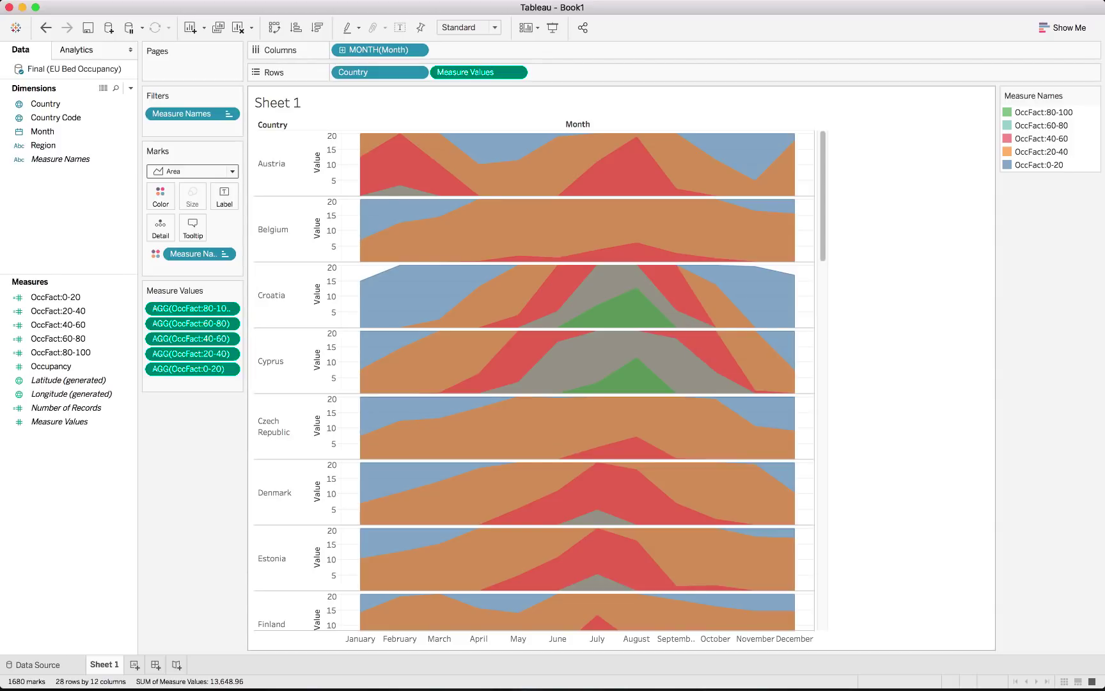
Colour the bands 80-100 red, 60-80 orange, 40-60 yellow, 20-40 blue, 0-20 green
left_click(1043, 111)
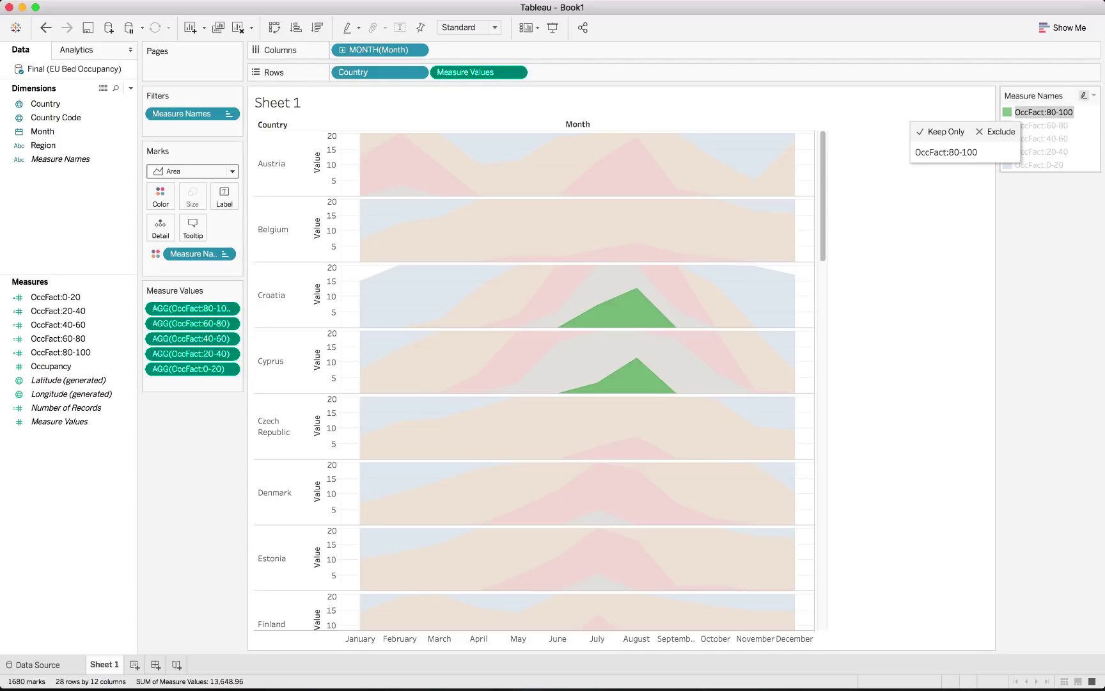
double_click(1035, 112)
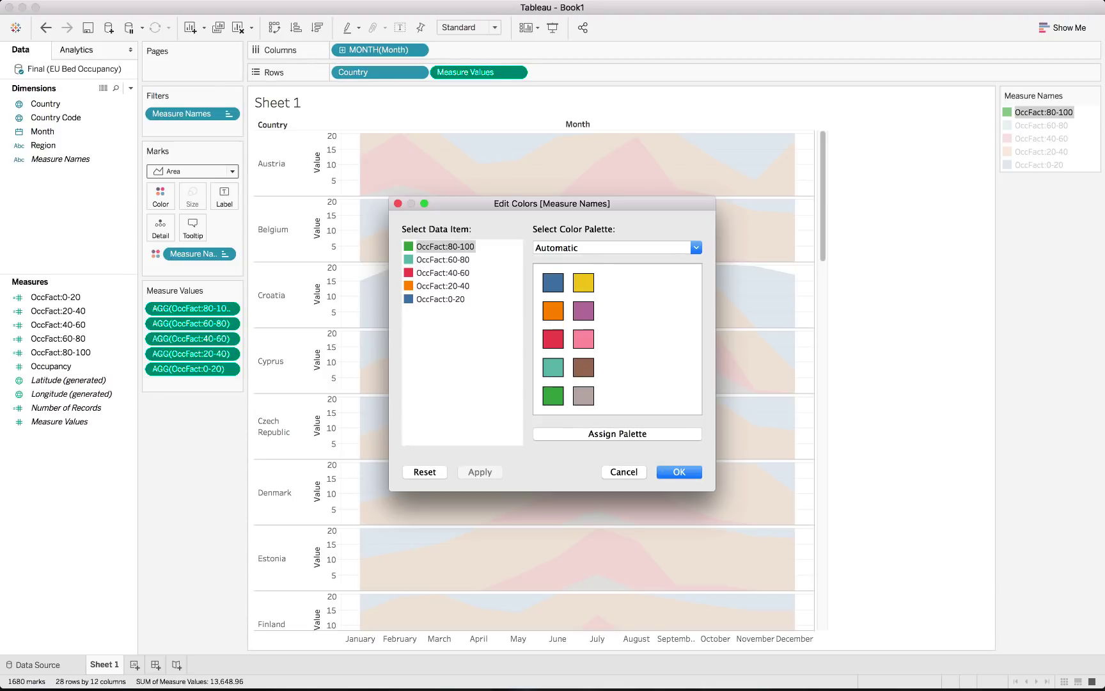
left_click(553, 338)
left_click(443, 259)
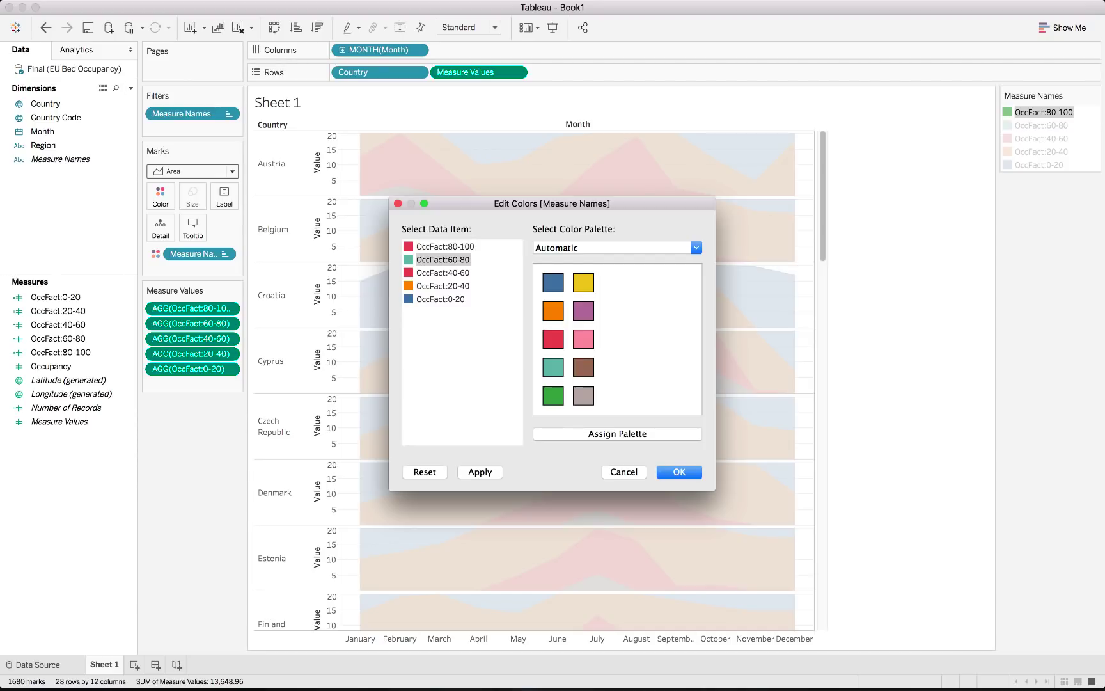
left_click(553, 310)
left_click(442, 272)
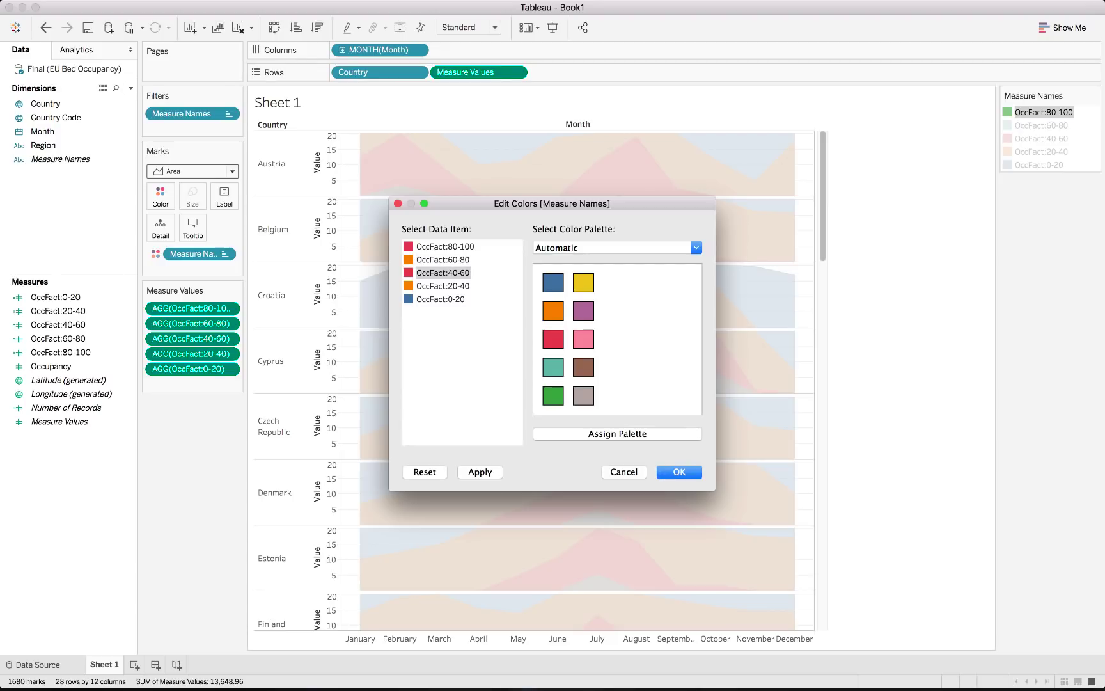
left_click(583, 282)
left_click(442, 286)
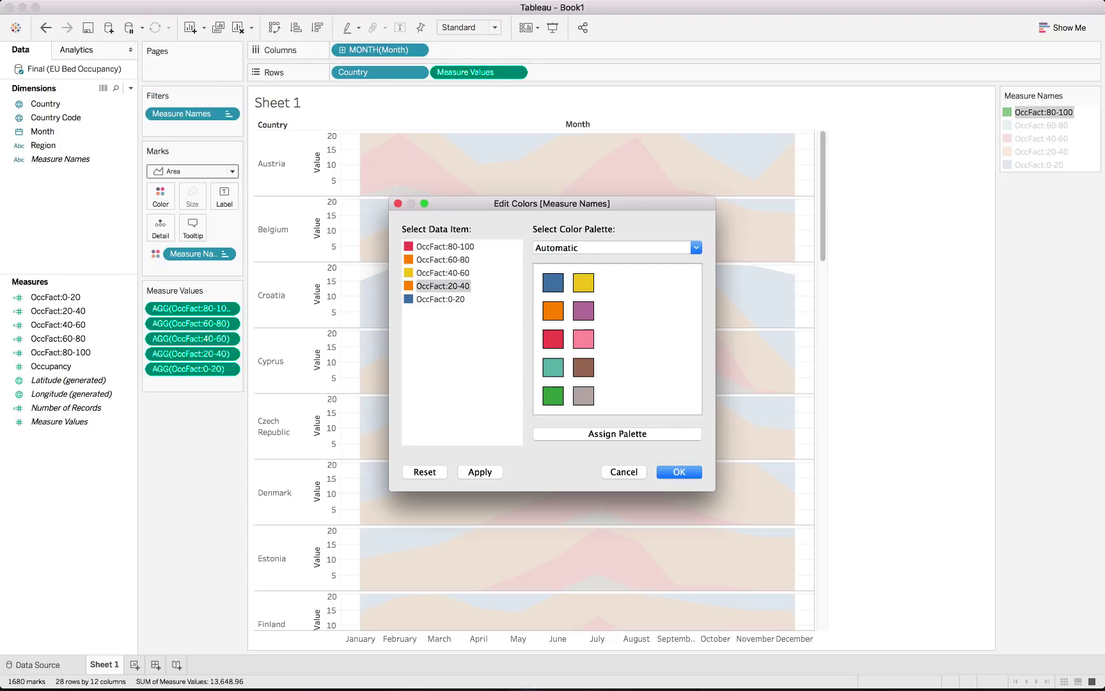
left_click(554, 283)
left_click(441, 299)
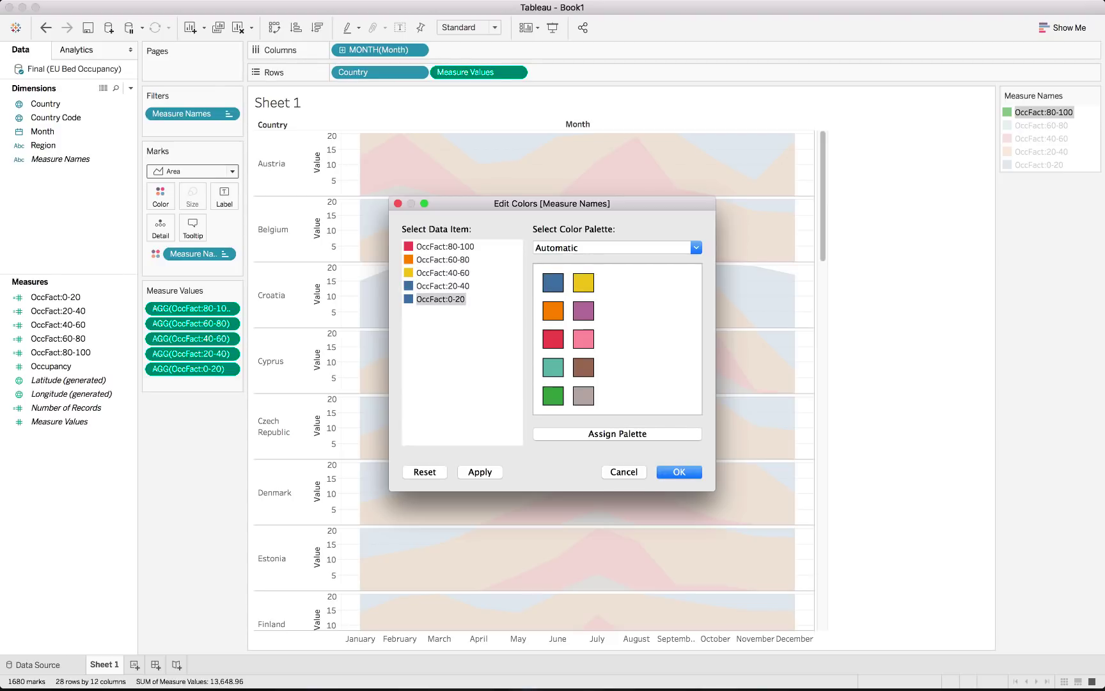
left_click(553, 395)
left_click(480, 471)
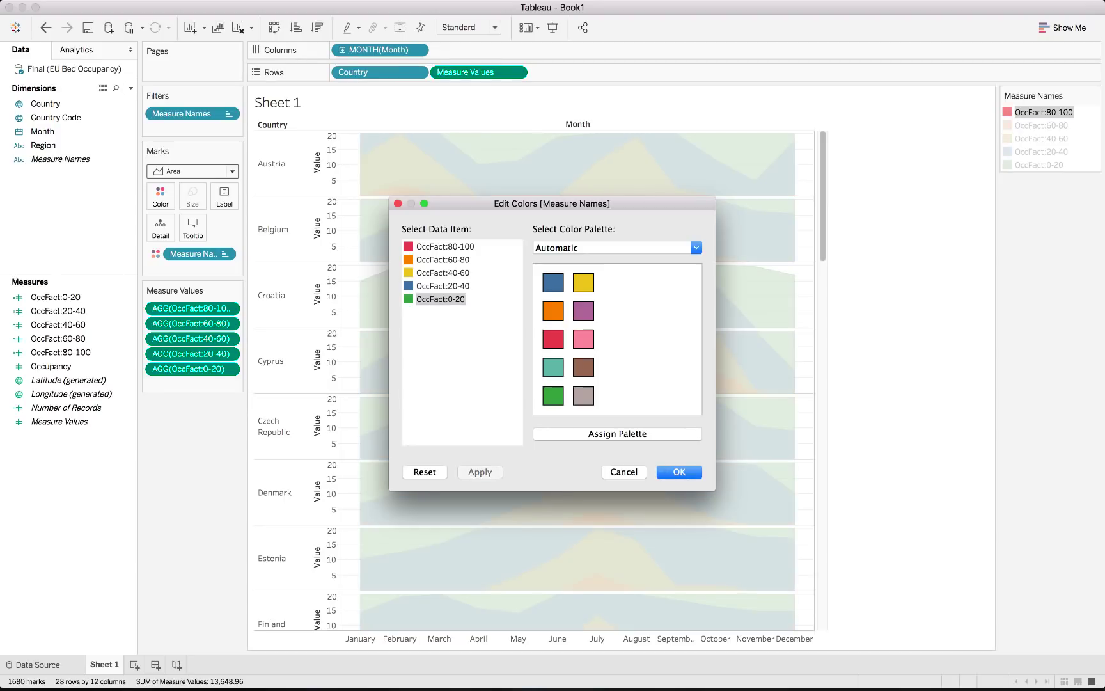
key("Return")
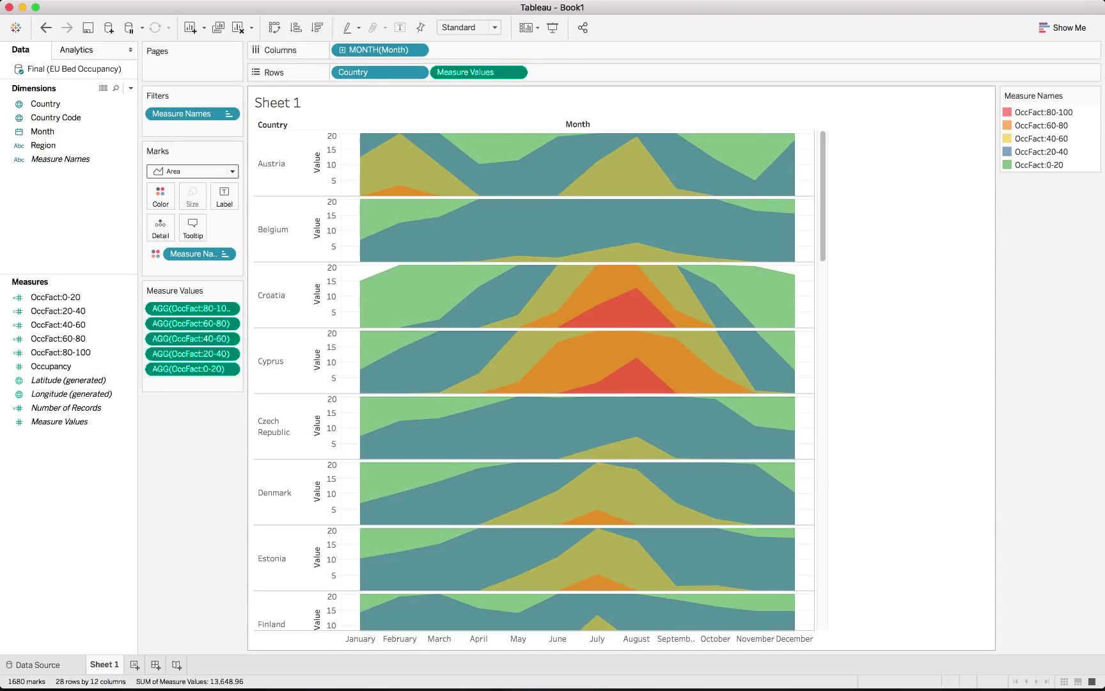
Raise the band colour opacity to 100% and shorten the country rows
scroll(534, 379, "down", 1)
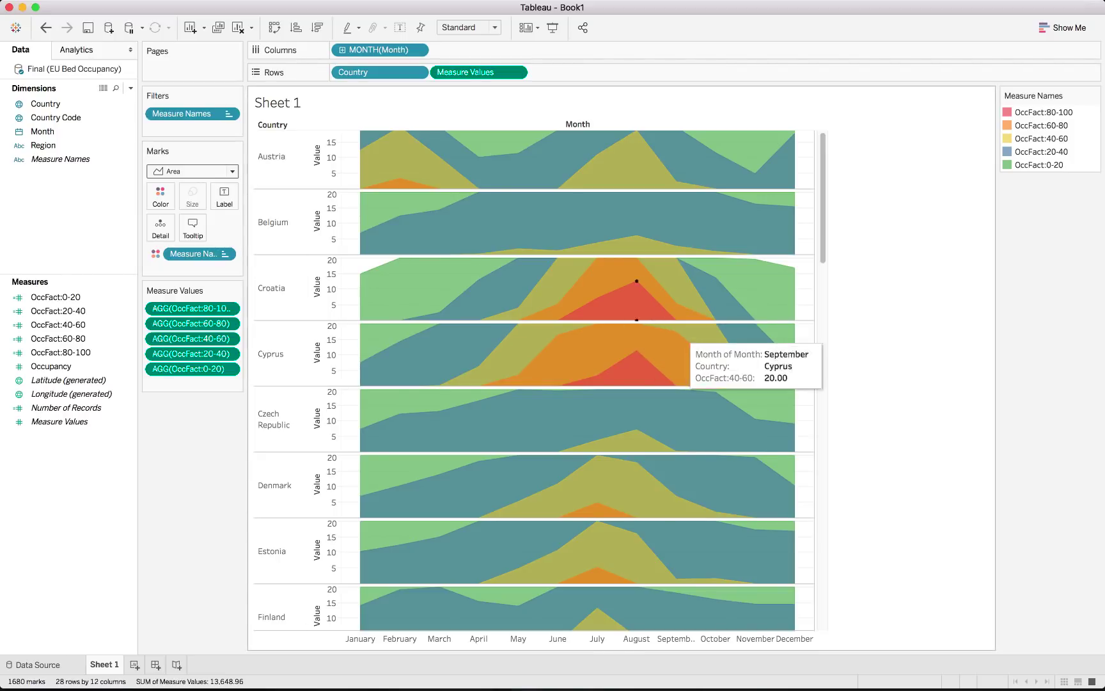
mouse_move(518, 258)
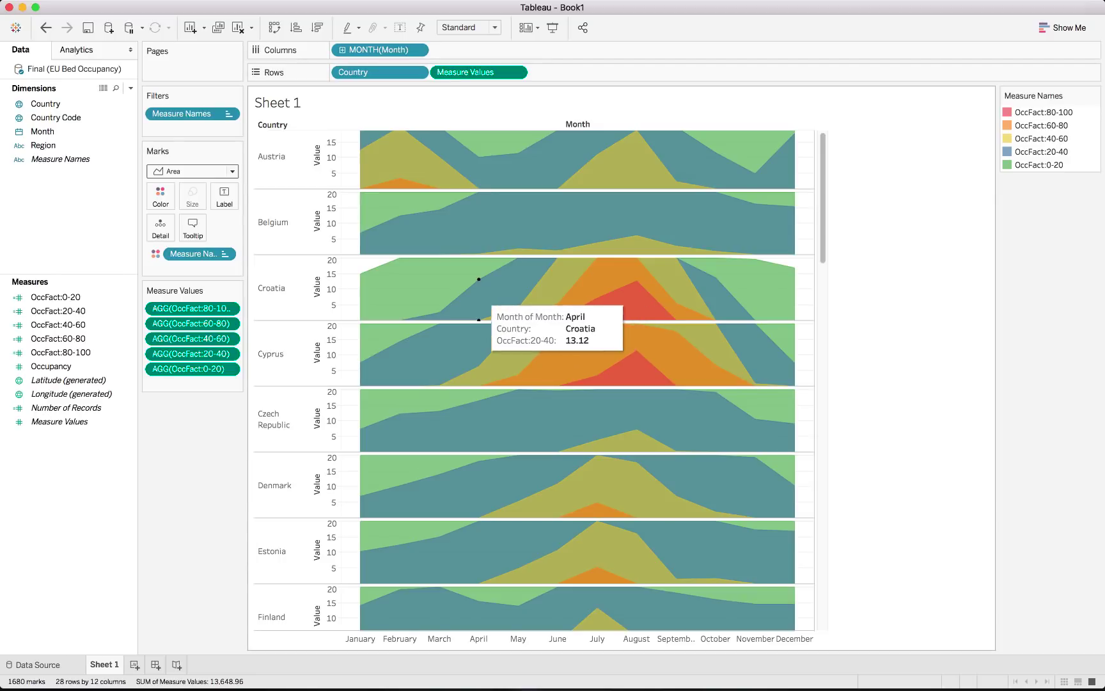
left_click(159, 196)
left_click(243, 274)
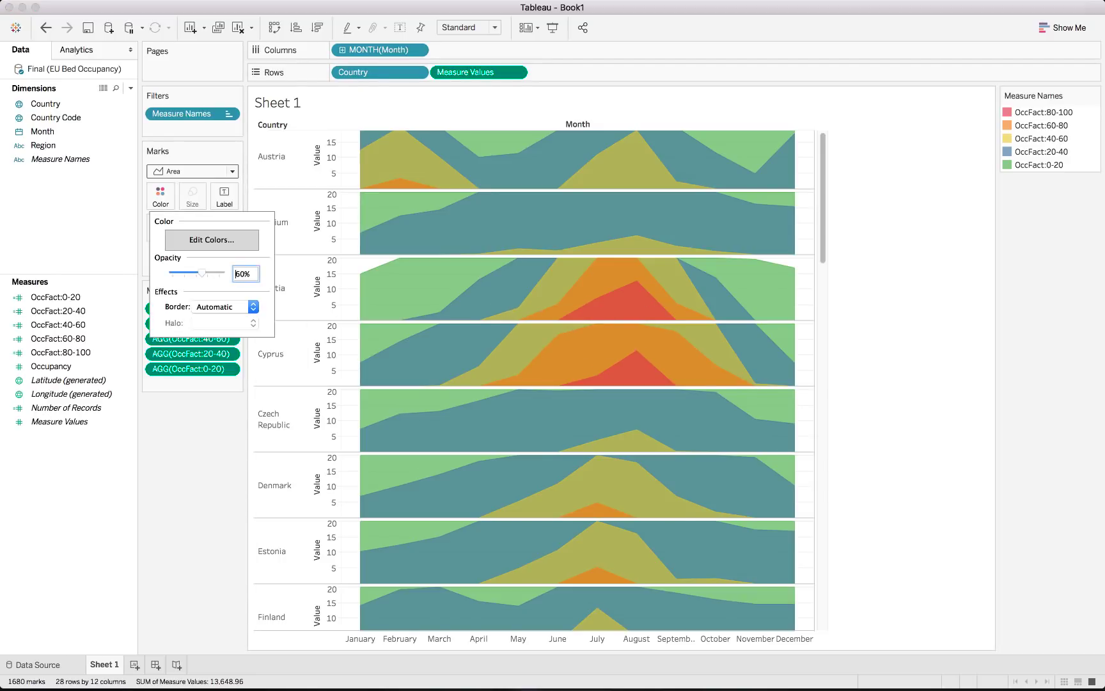
left_click_drag(202, 273, 225, 274)
left_click(902, 299)
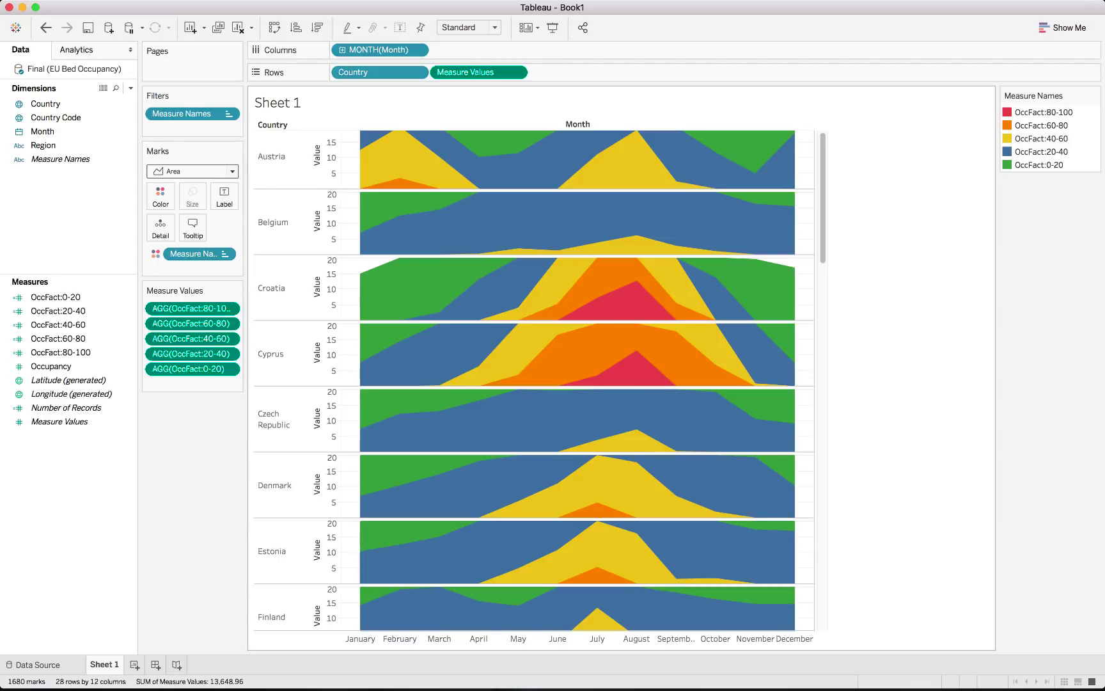
left_click_drag(281, 189, 281, 164)
Hide the Value axis header and the Country field label
right_click(324, 147)
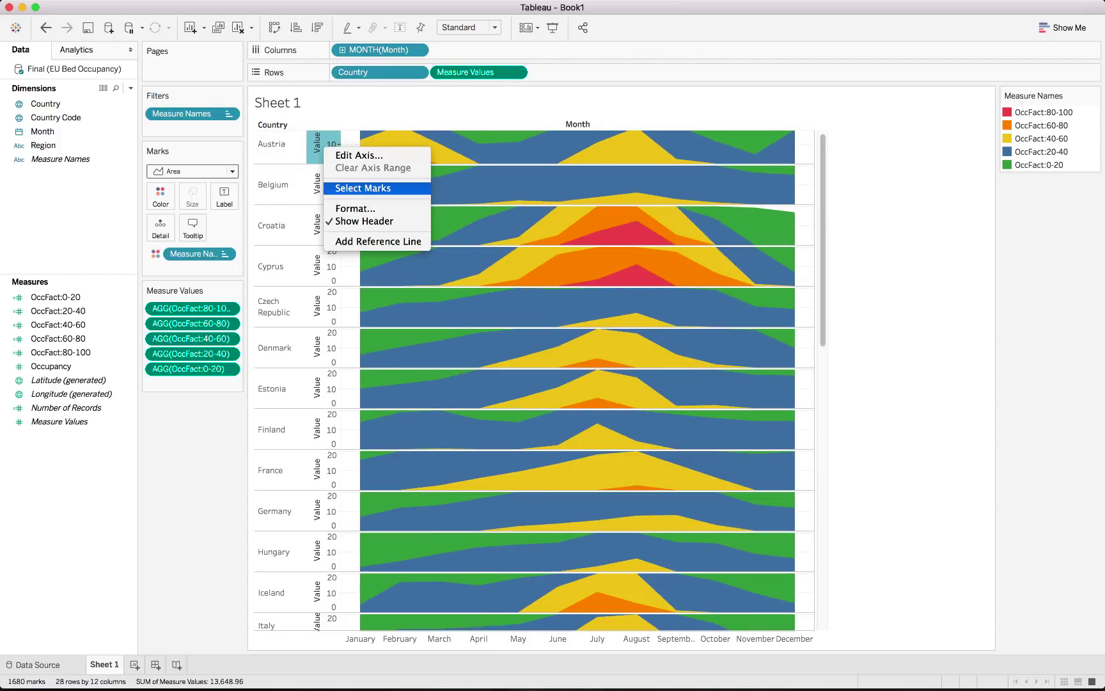
left_click(365, 221)
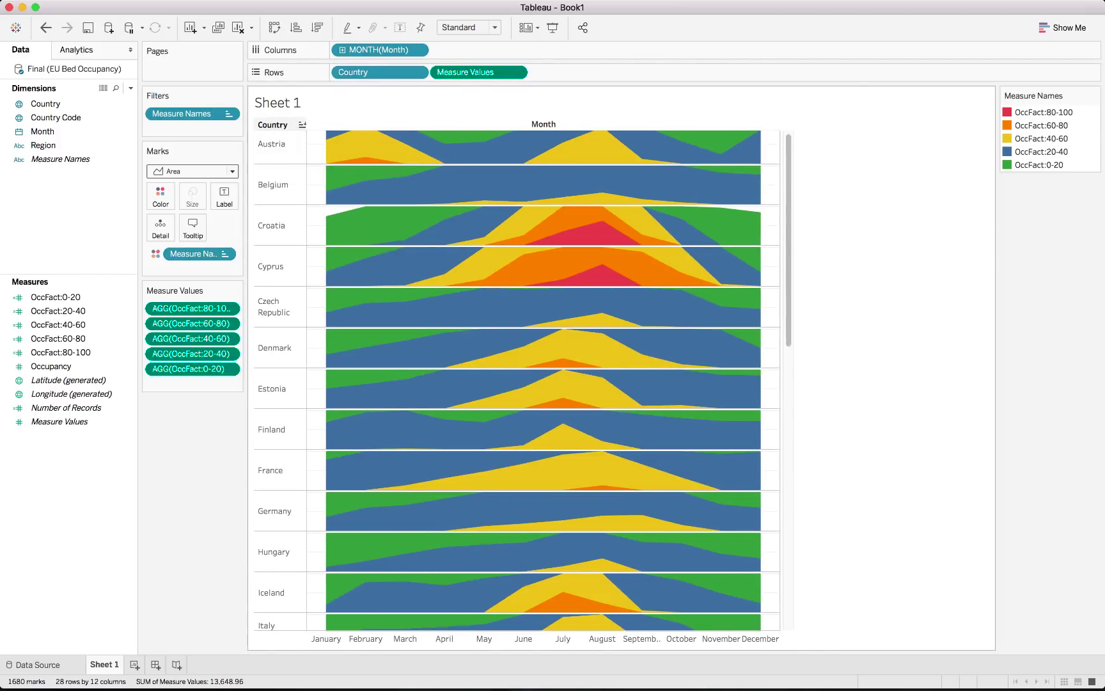
right_click(280, 126)
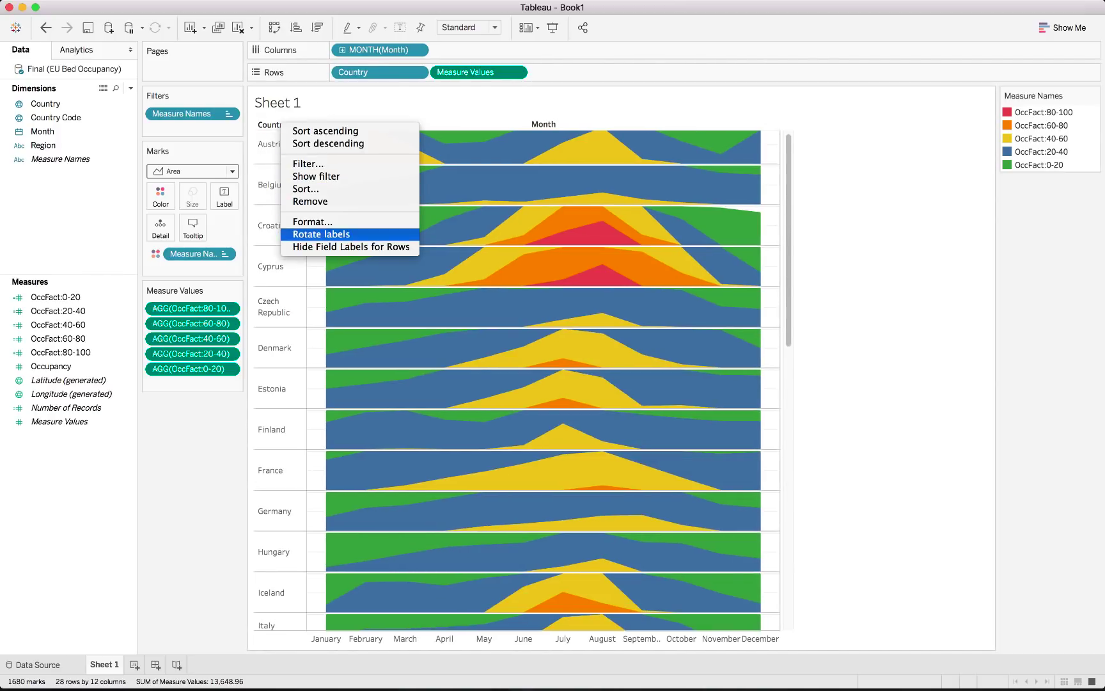
left_click(332, 235)
key("super+z")
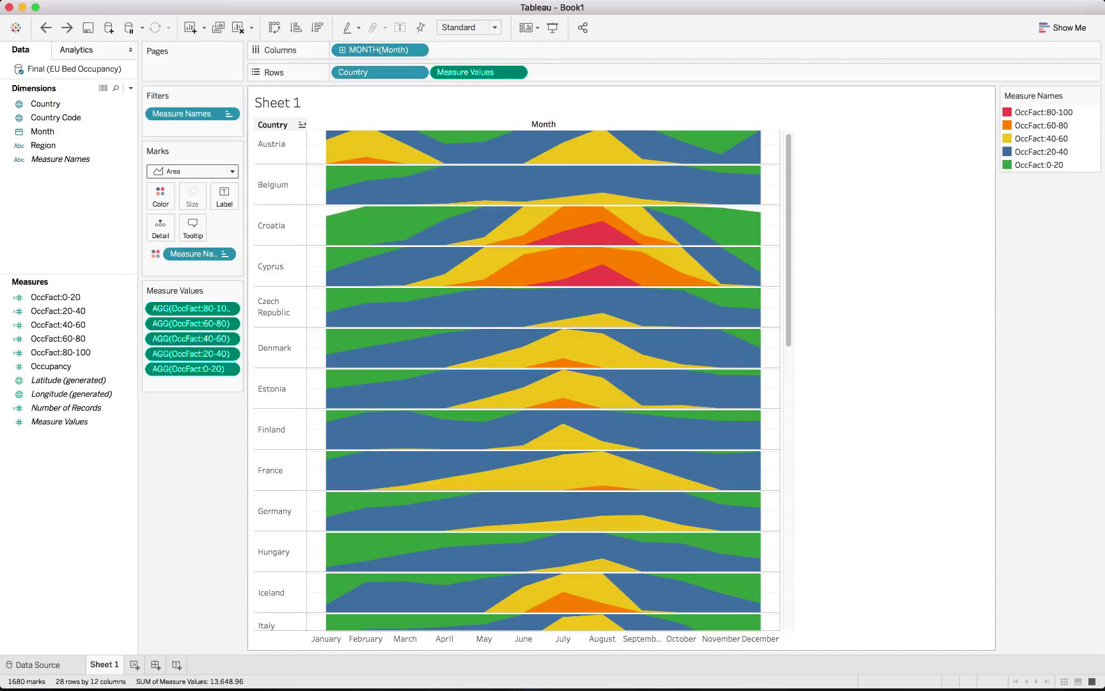
right_click(279, 128)
left_click(351, 250)
Hide the Sheet 1 title and the Month field label, and shorten the country rows further
right_click(280, 105)
left_click(312, 138)
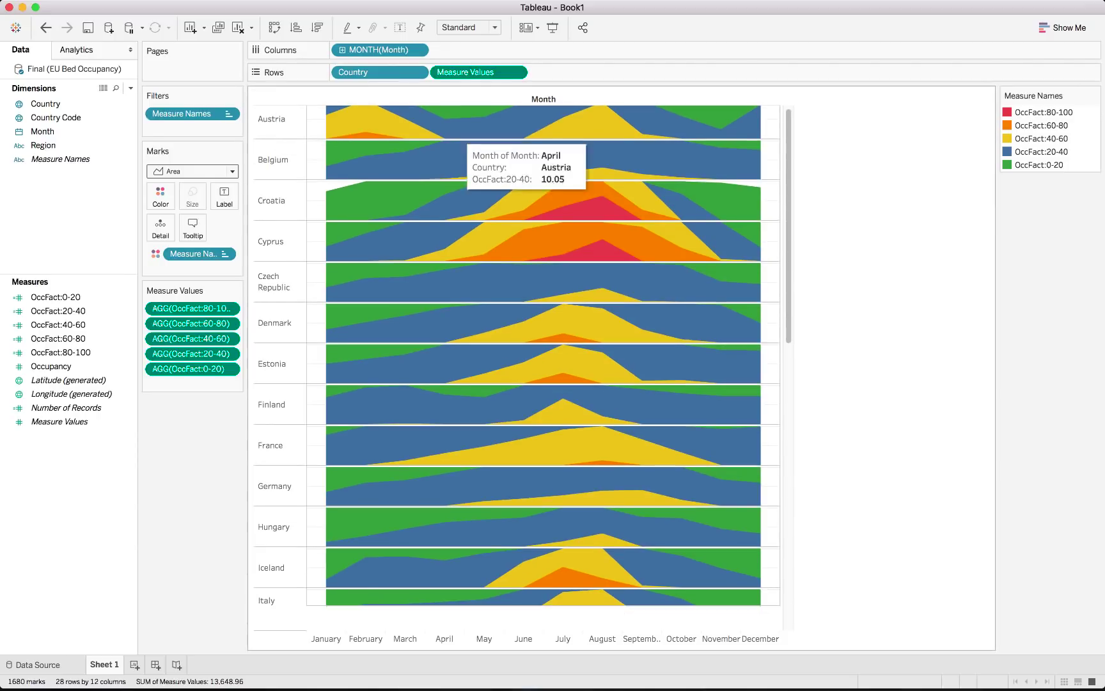
right_click(535, 98)
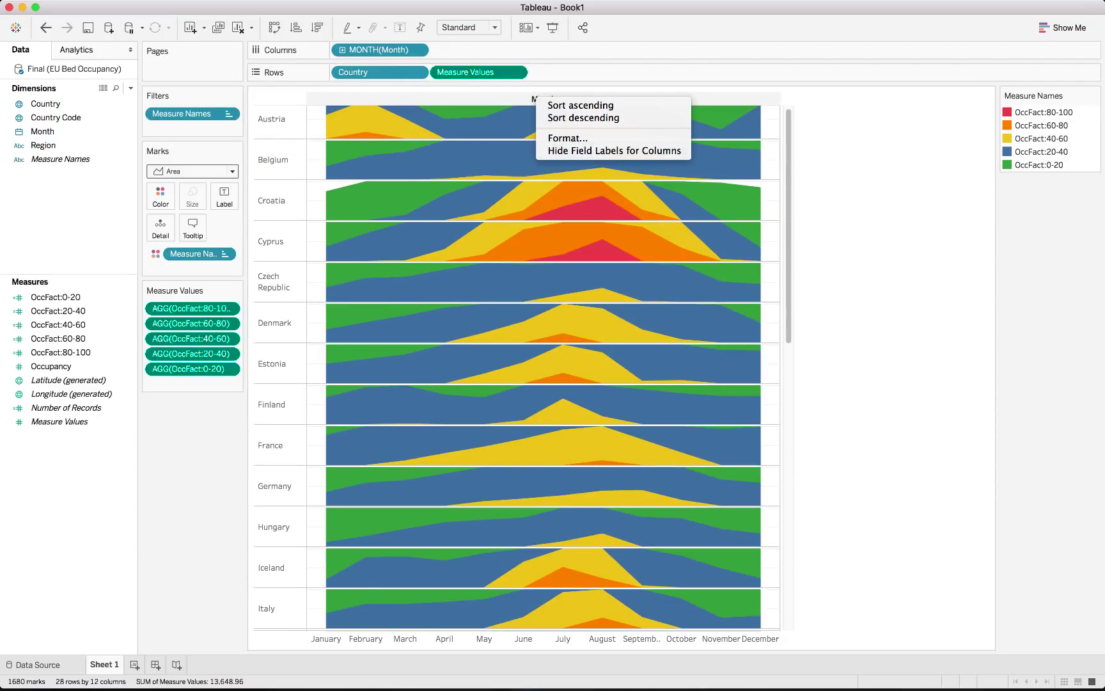
left_click(613, 150)
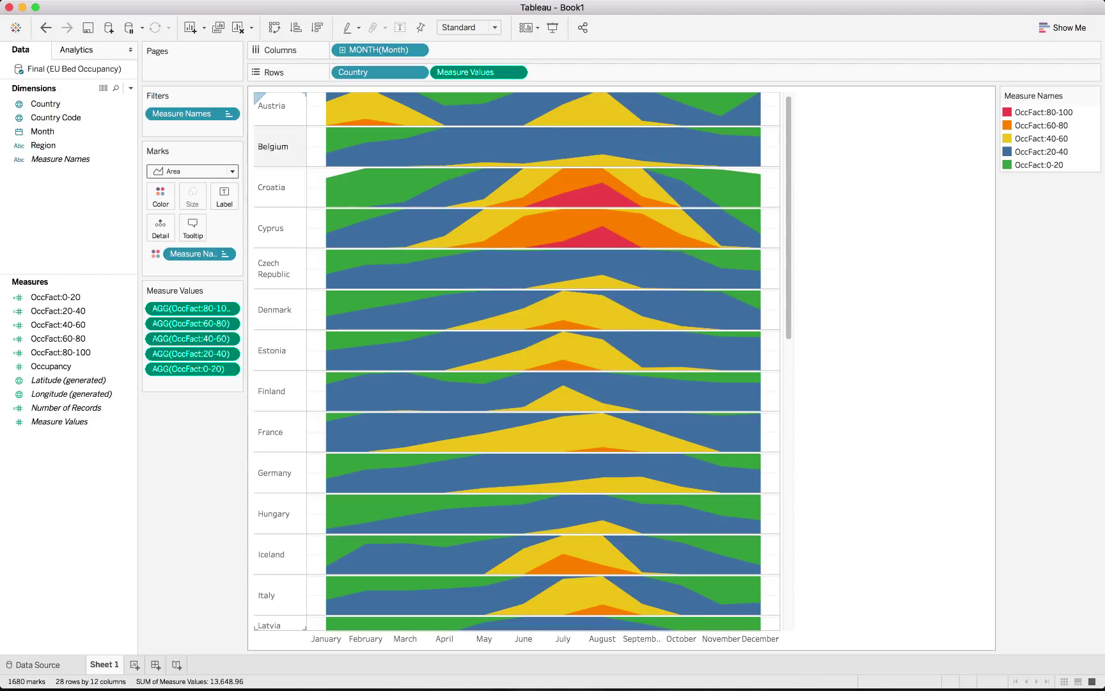
left_click_drag(275, 161, 275, 150)
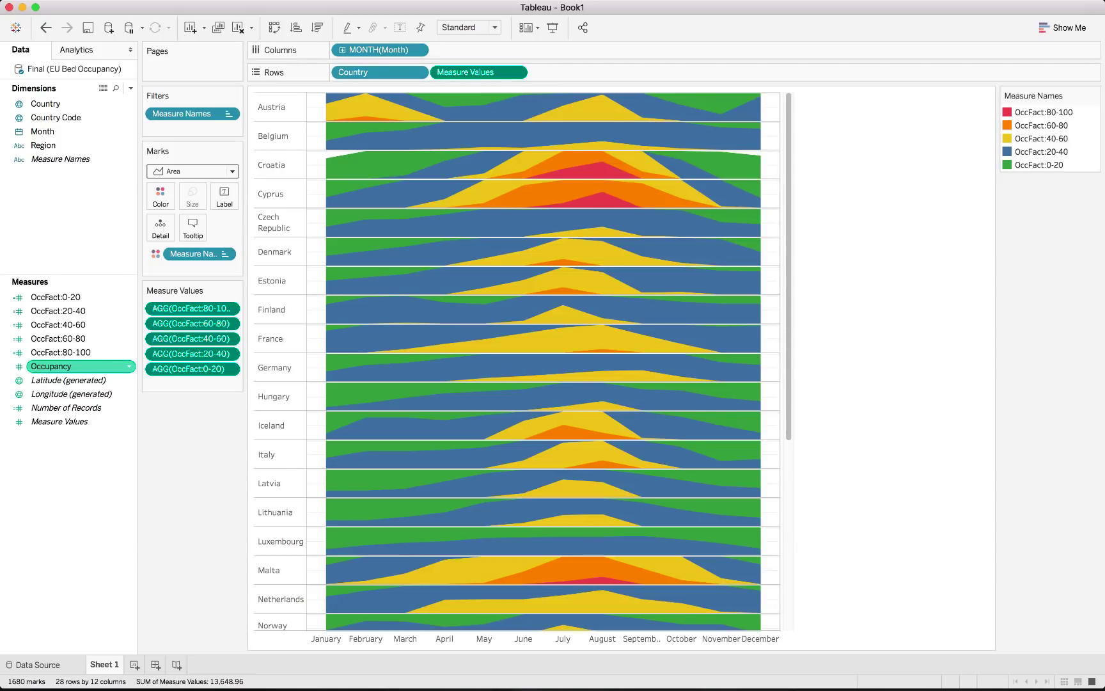
Add Occupancy to the marks as Detail and aggregate it as an average
right_click(64, 366)
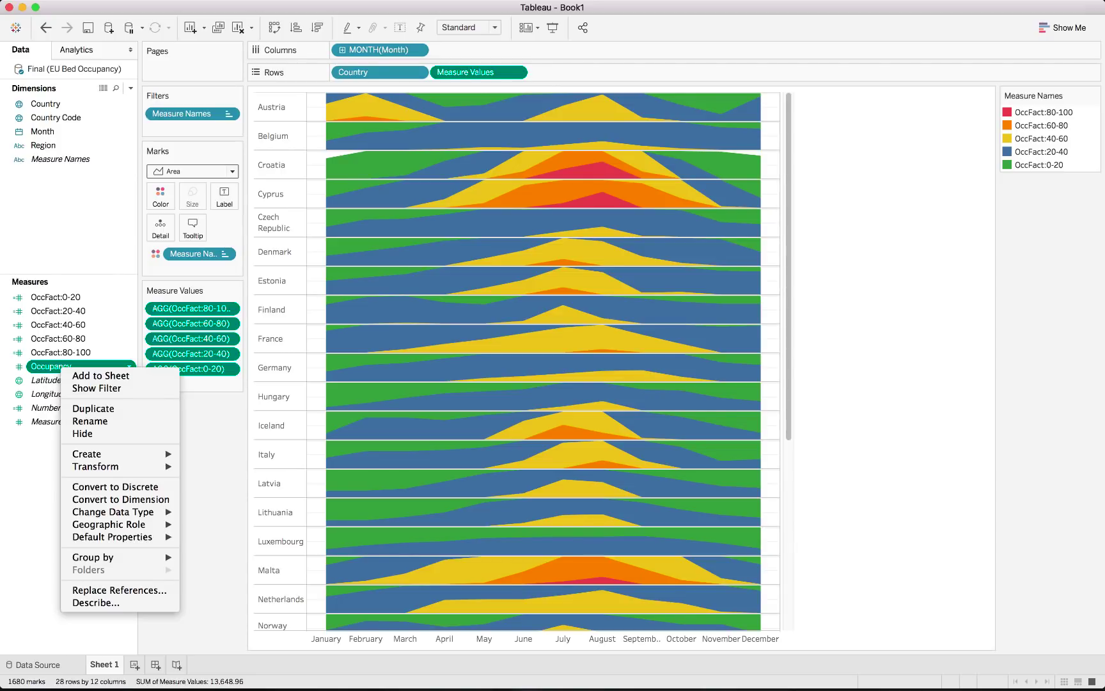
left_click(76, 431)
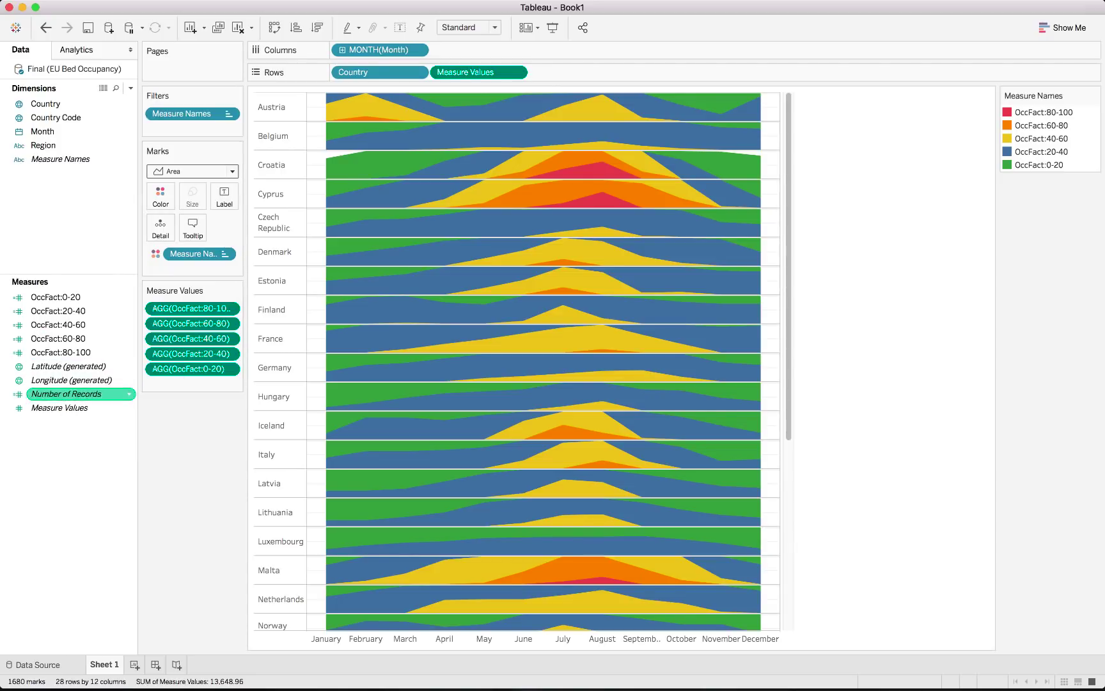
key("super+z")
left_click_drag(51, 366, 161, 227)
left_click(225, 269)
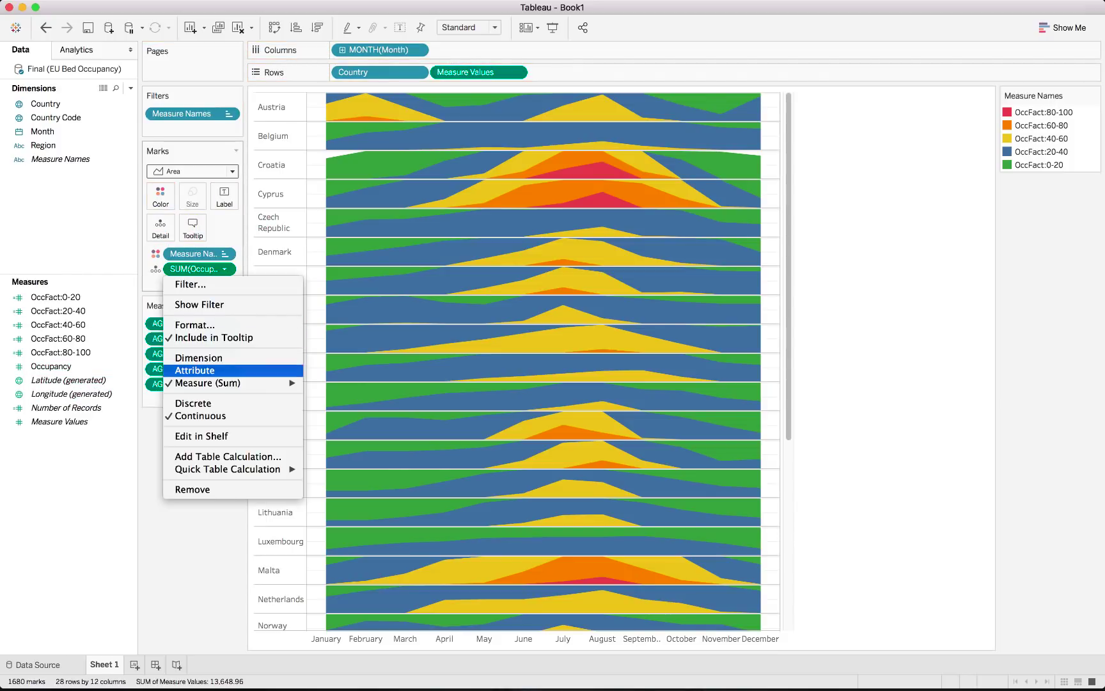
mouse_move(231, 383)
left_click(332, 397)
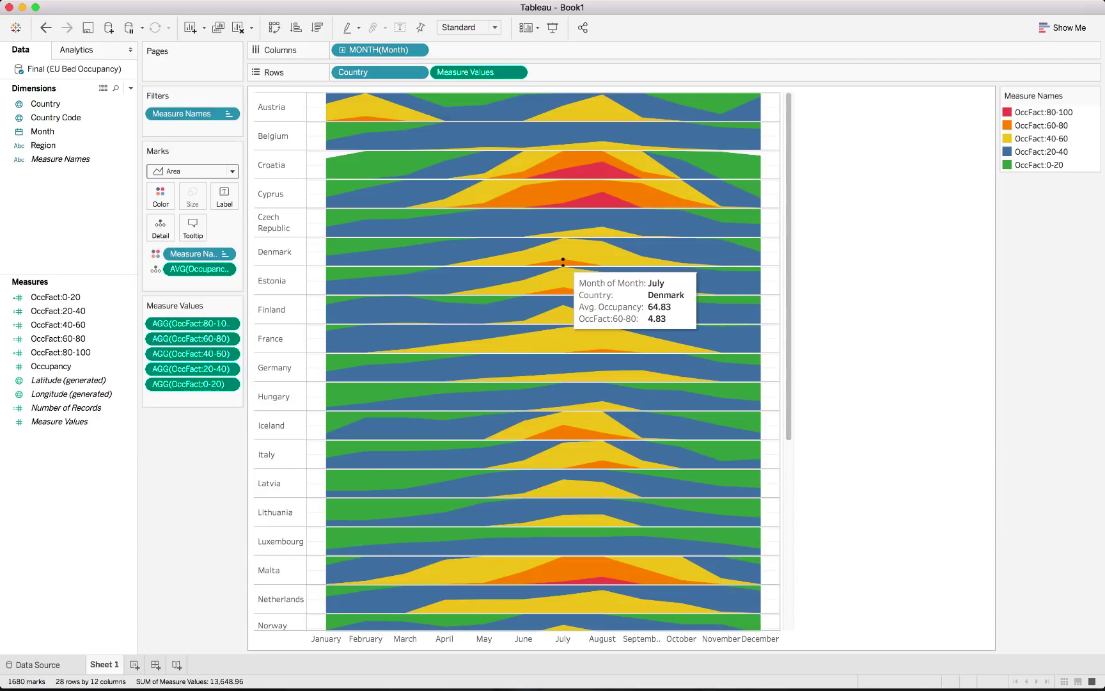
In the tooltip, drop the Month of Month label, make the month size 15 orange, and disable command buttons
left_click(193, 225)
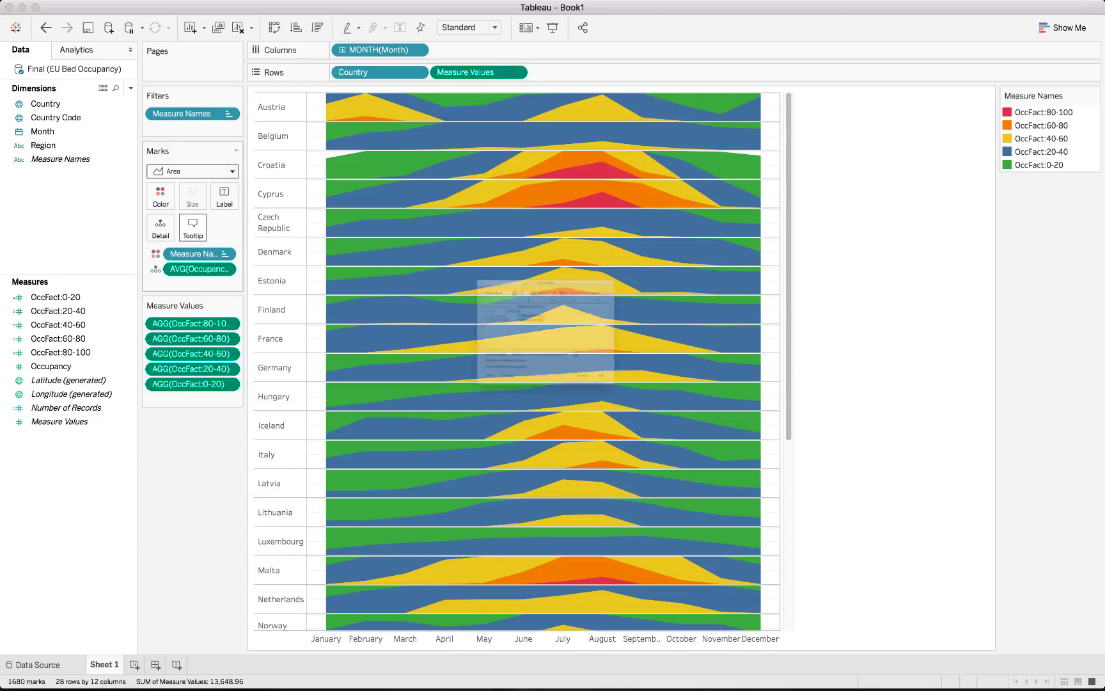
left_click(478, 273)
left_click_drag(466, 262, 371, 261)
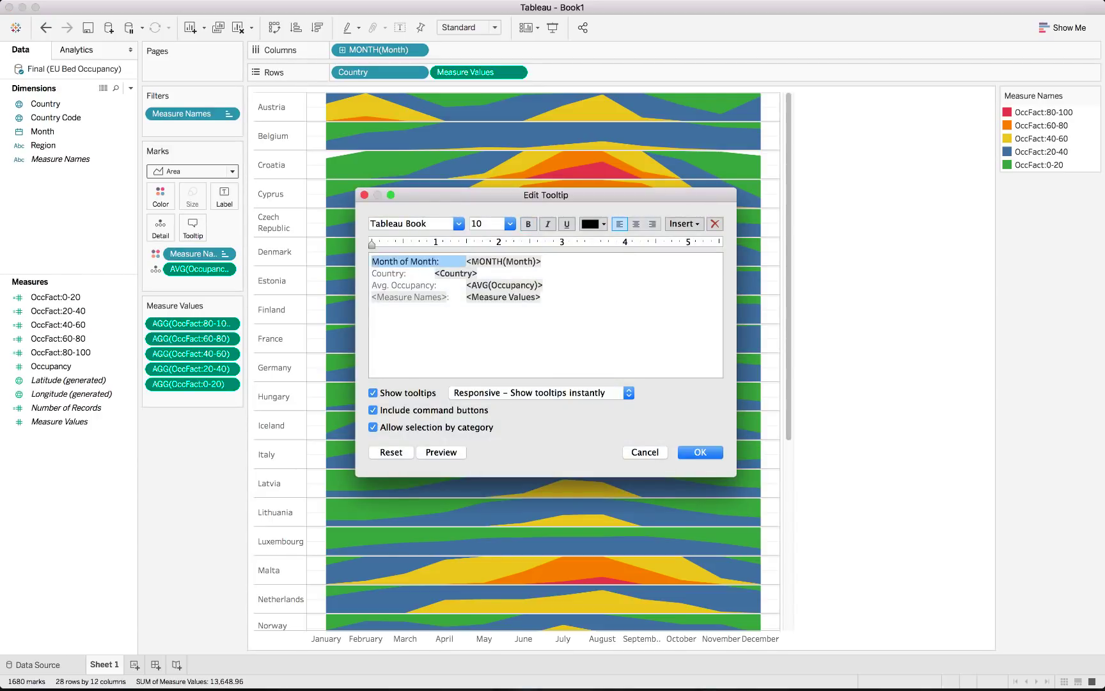
key("BackSpace")
key("shift+super+Right")
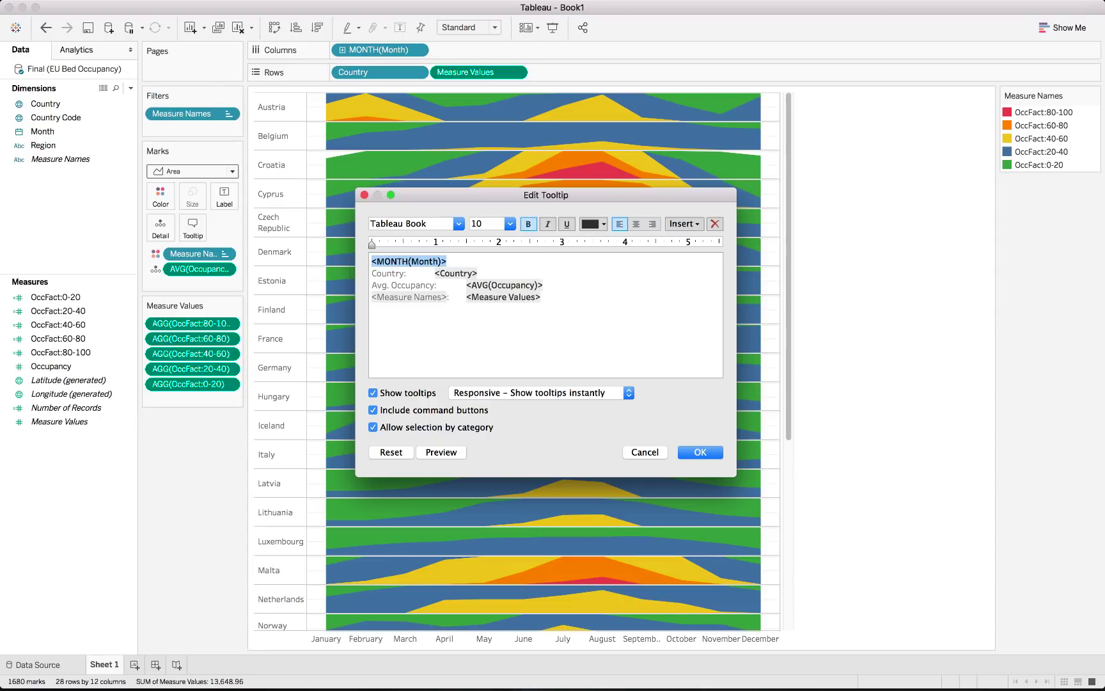
left_click(510, 224)
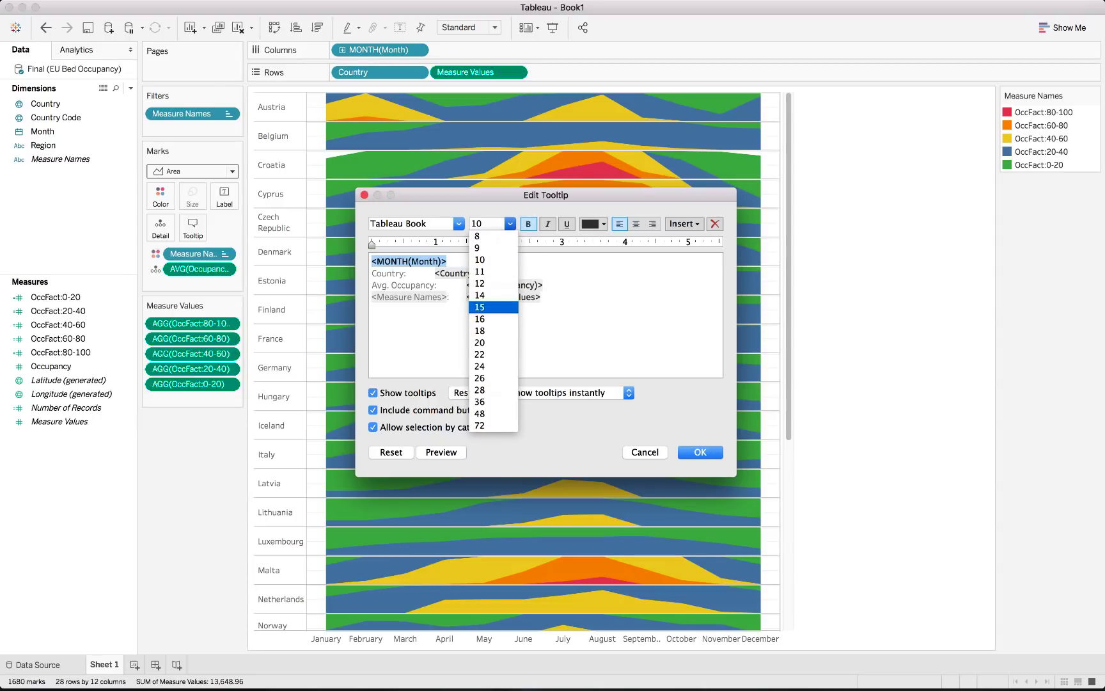
left_click(494, 307)
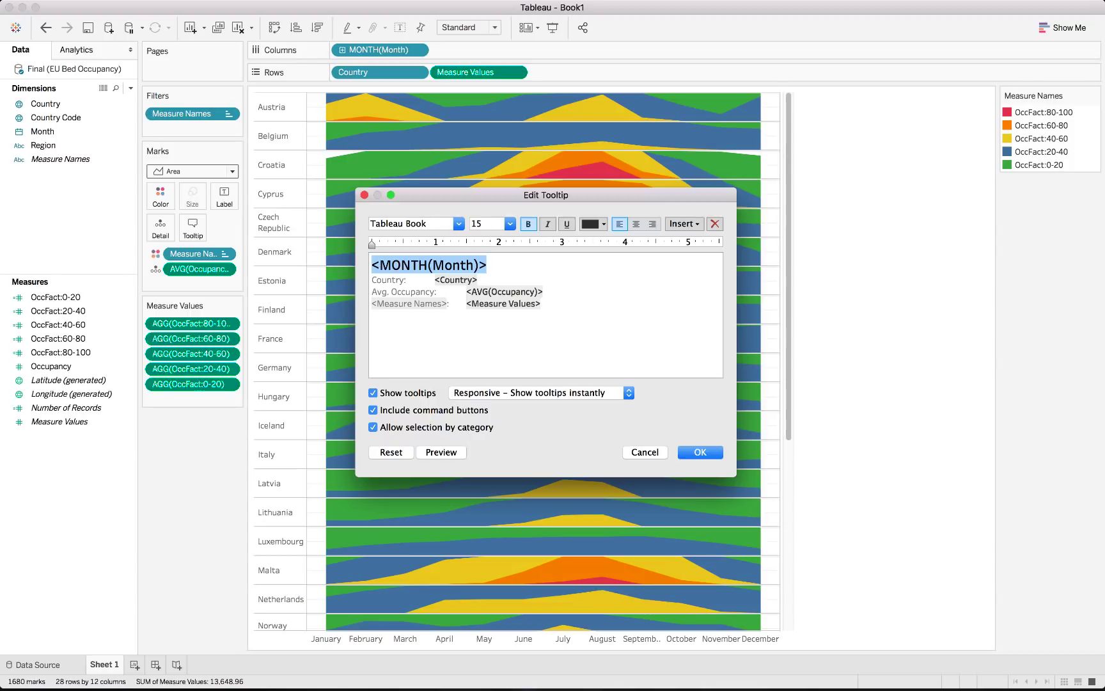
left_click(372, 410)
left_click(593, 223)
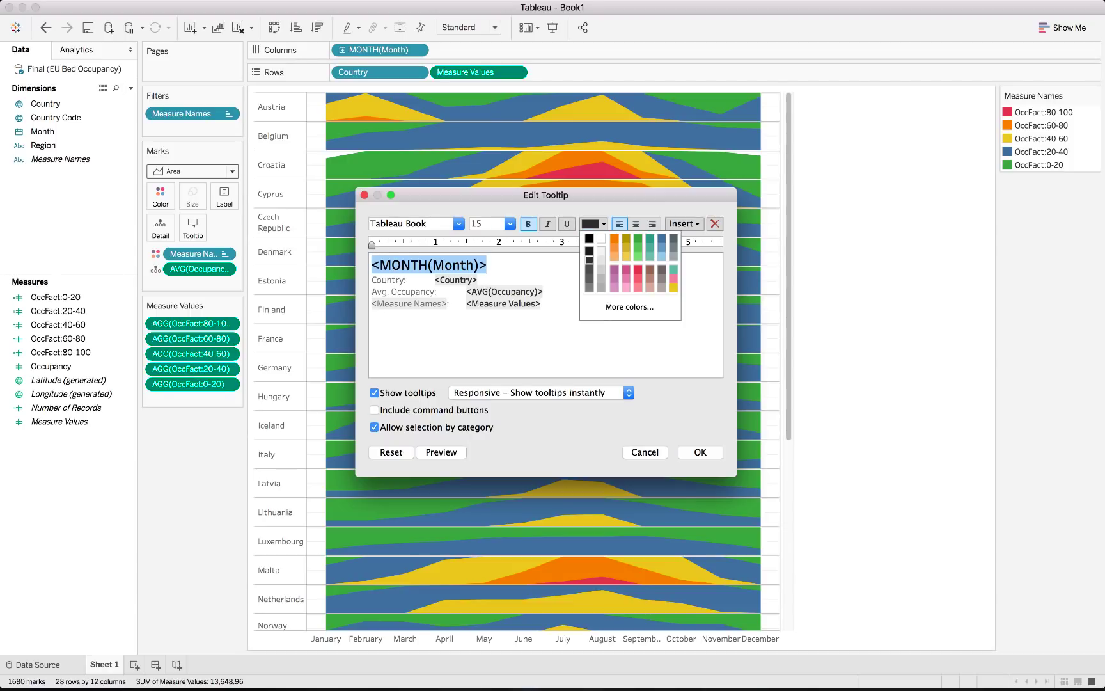
left_click(614, 238)
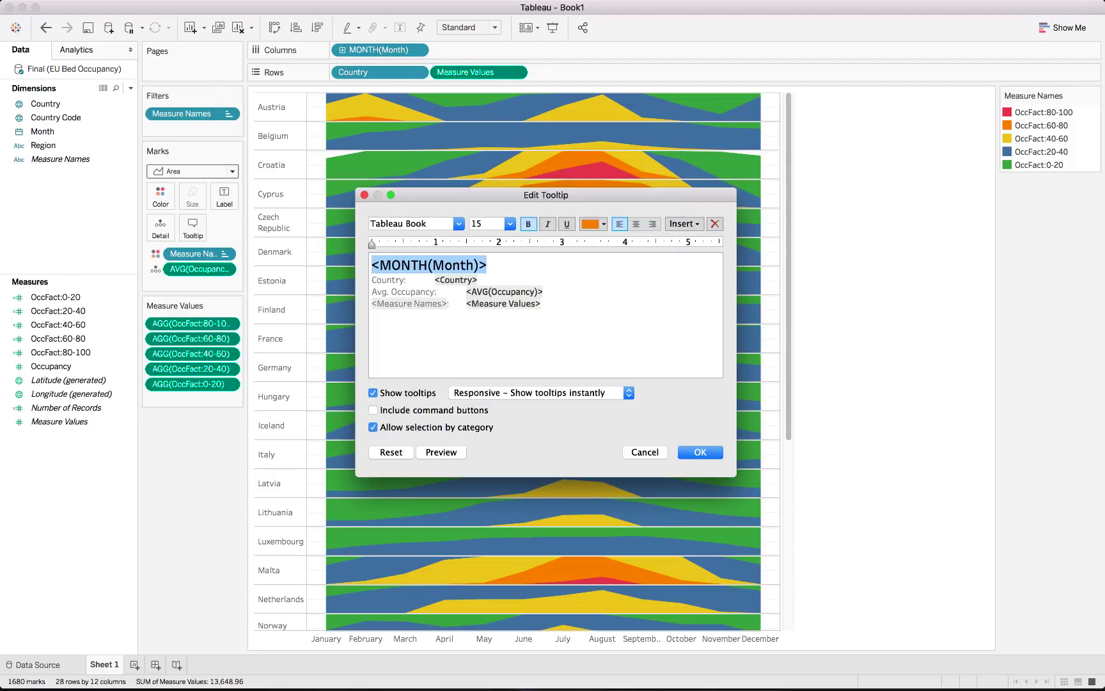
Remove the Measure Names/Values line from the tooltip and apply the edited tooltip
left_click(489, 265)
key("Return")
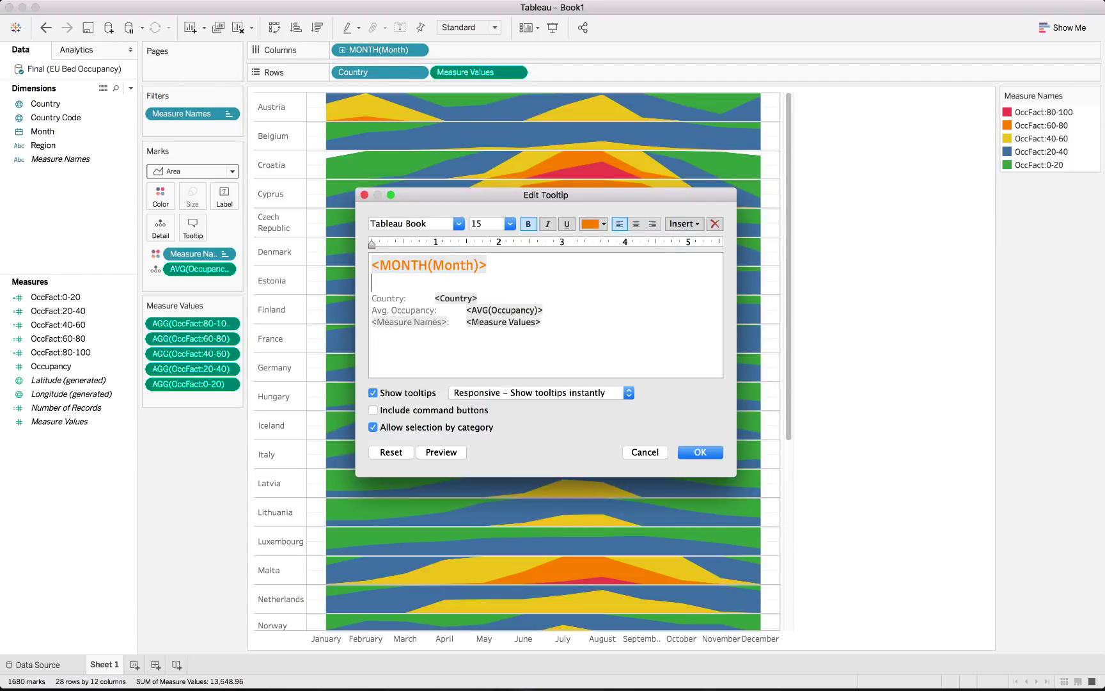
left_click(436, 299)
left_click_drag(541, 323, 372, 323)
type("<")
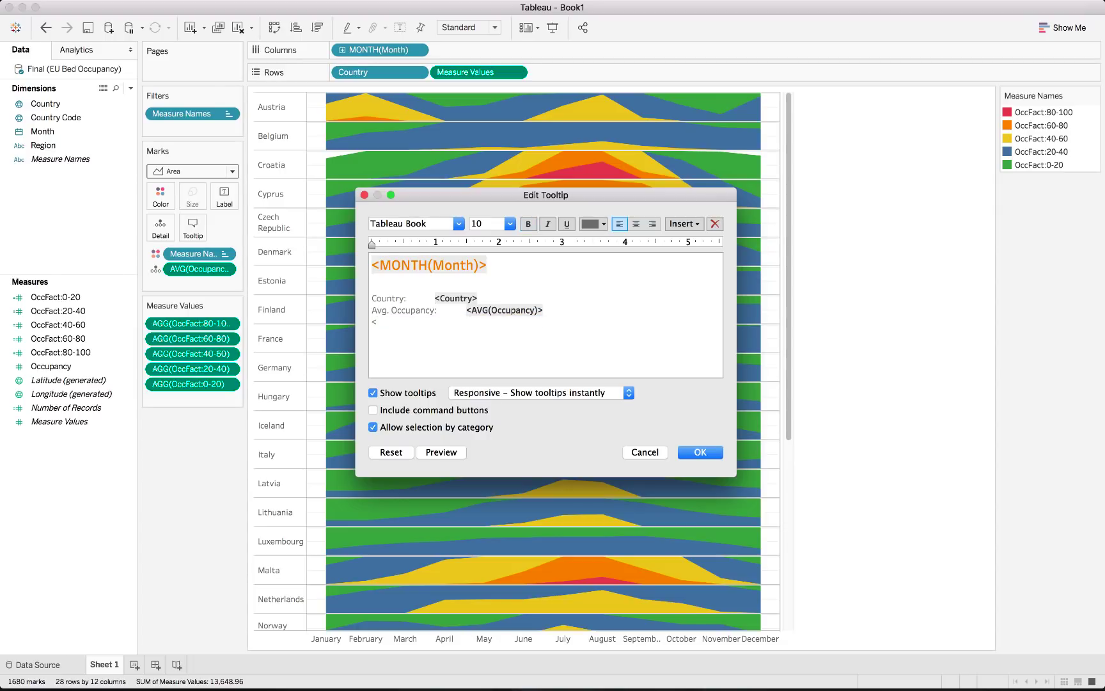
left_click(544, 310)
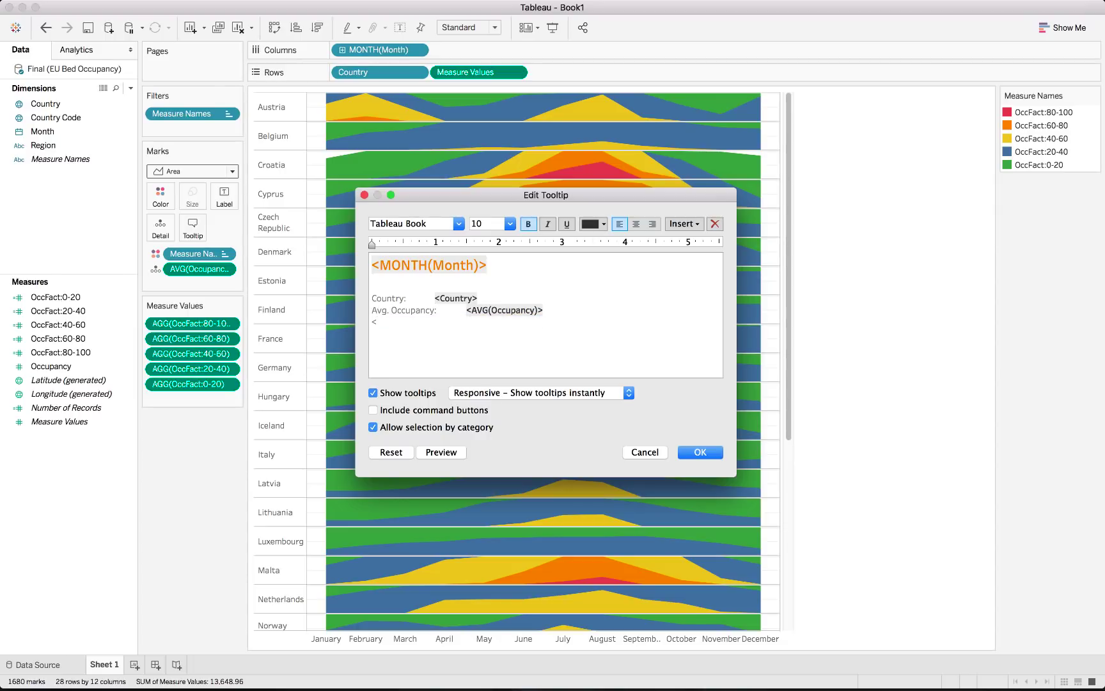
key("BackSpace")
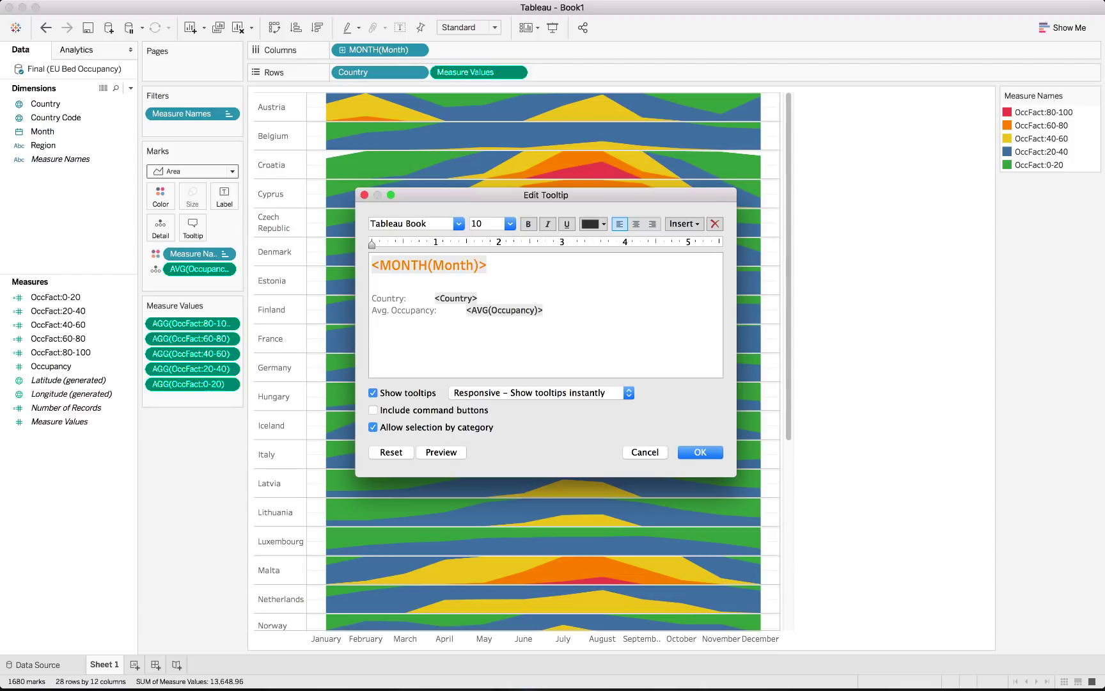
left_click(442, 452)
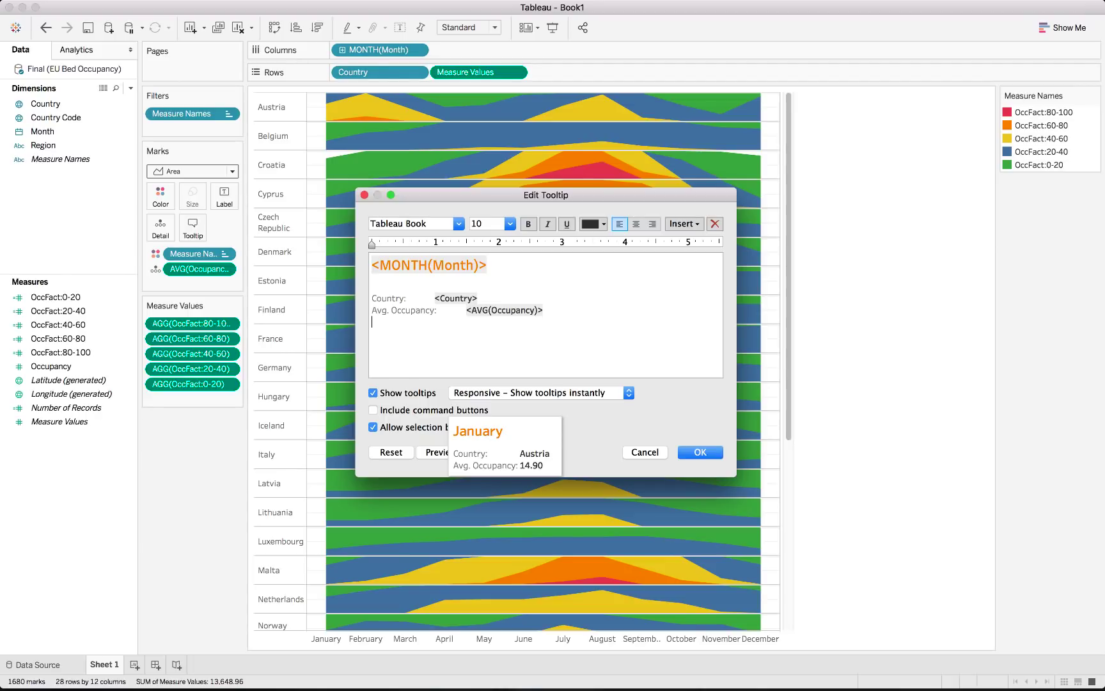
key("Return")
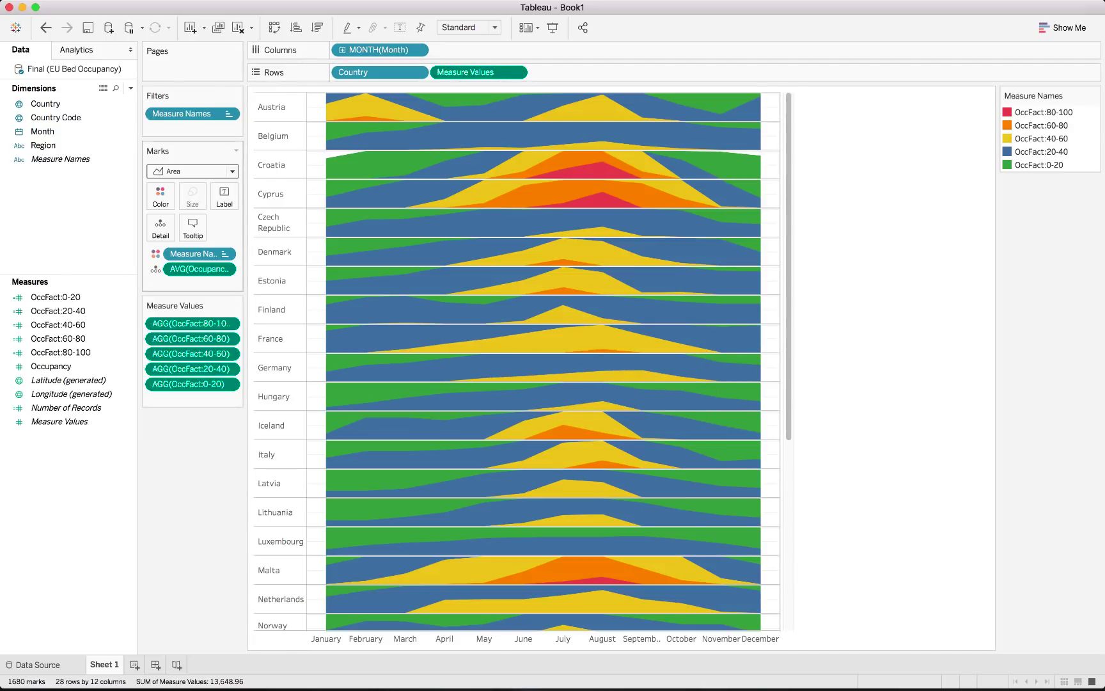
left_click(224, 268)
Give the AVG(Occupancy) axis numbers a Number (Custom) format with a % suffix
left_click(221, 316)
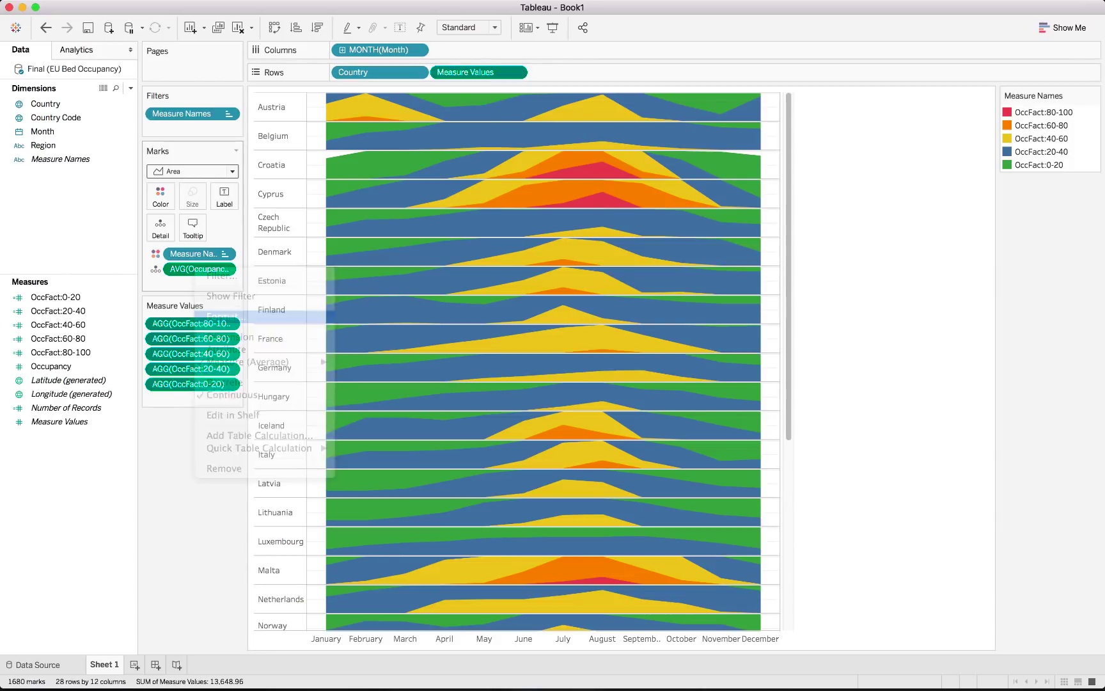
left_click(122, 222)
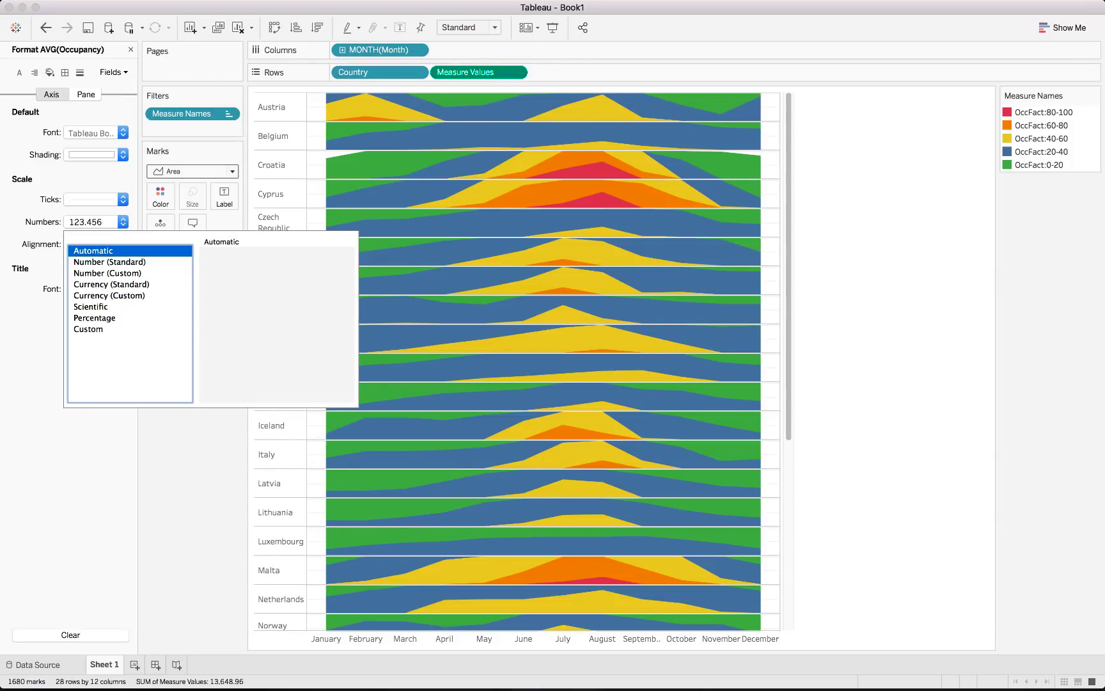
left_click(107, 273)
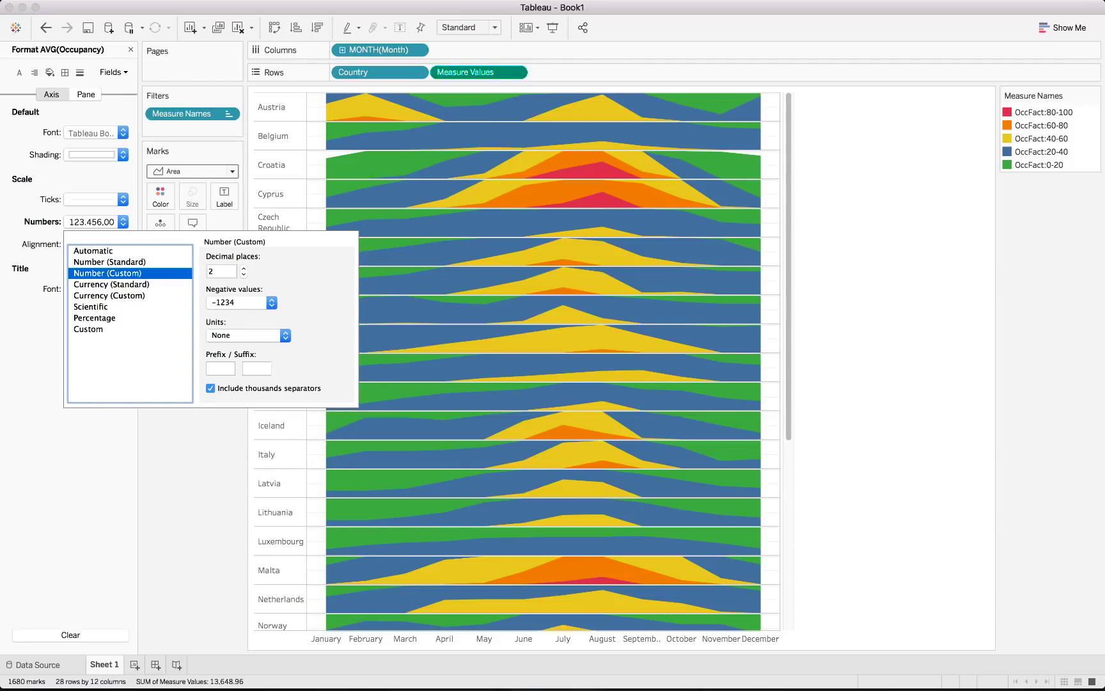
left_click(256, 368)
type("%")
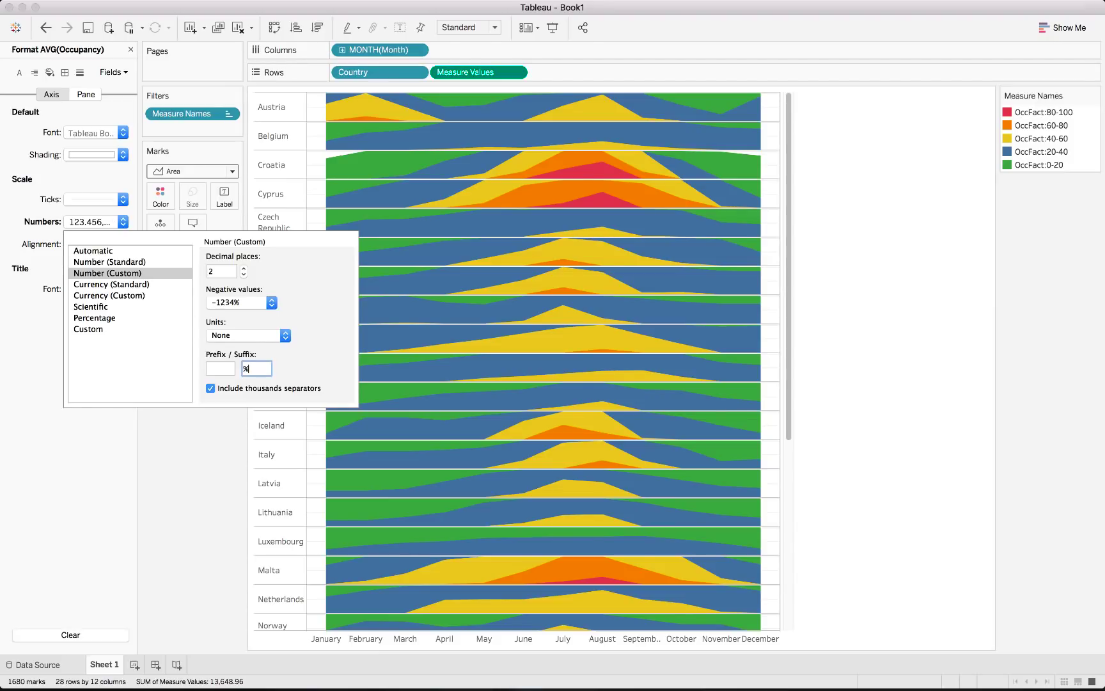
key("Return")
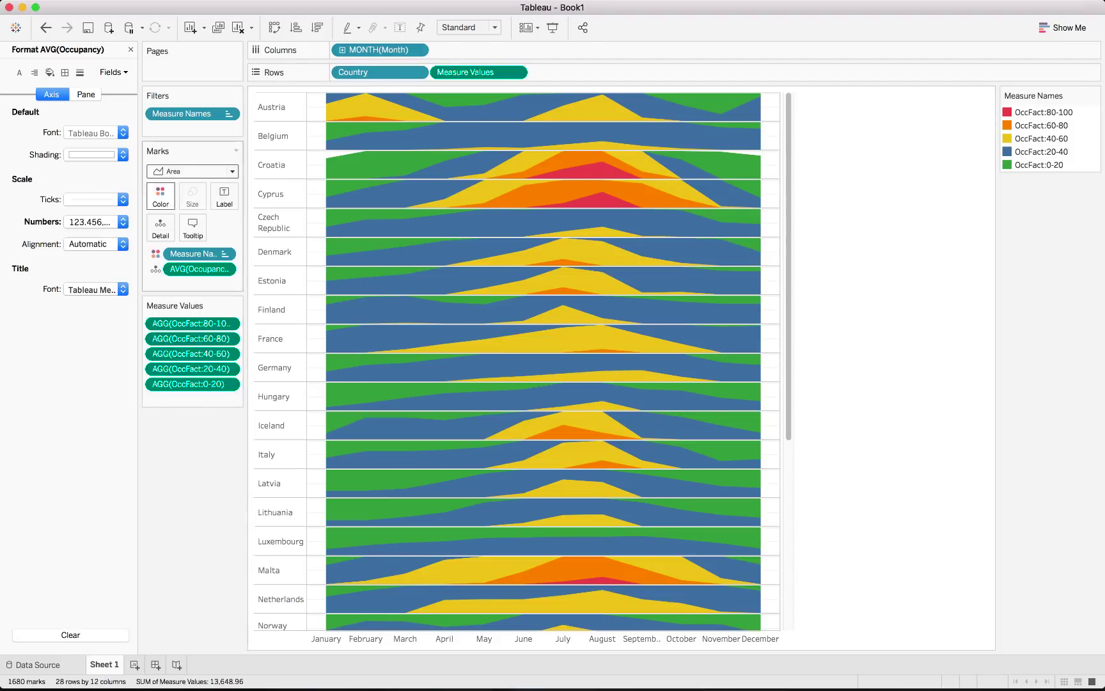
Format the pane values as Number (Custom) with 1 decimal and a % suffix, then close Format
left_click(86, 95)
left_click(96, 177)
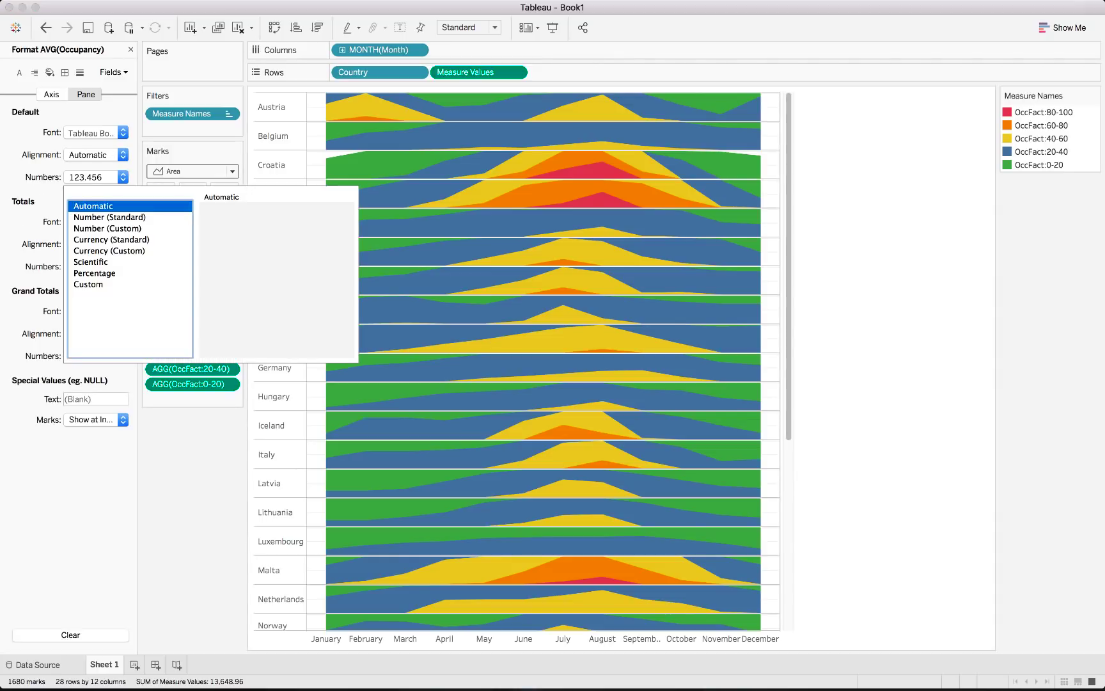
left_click(107, 228)
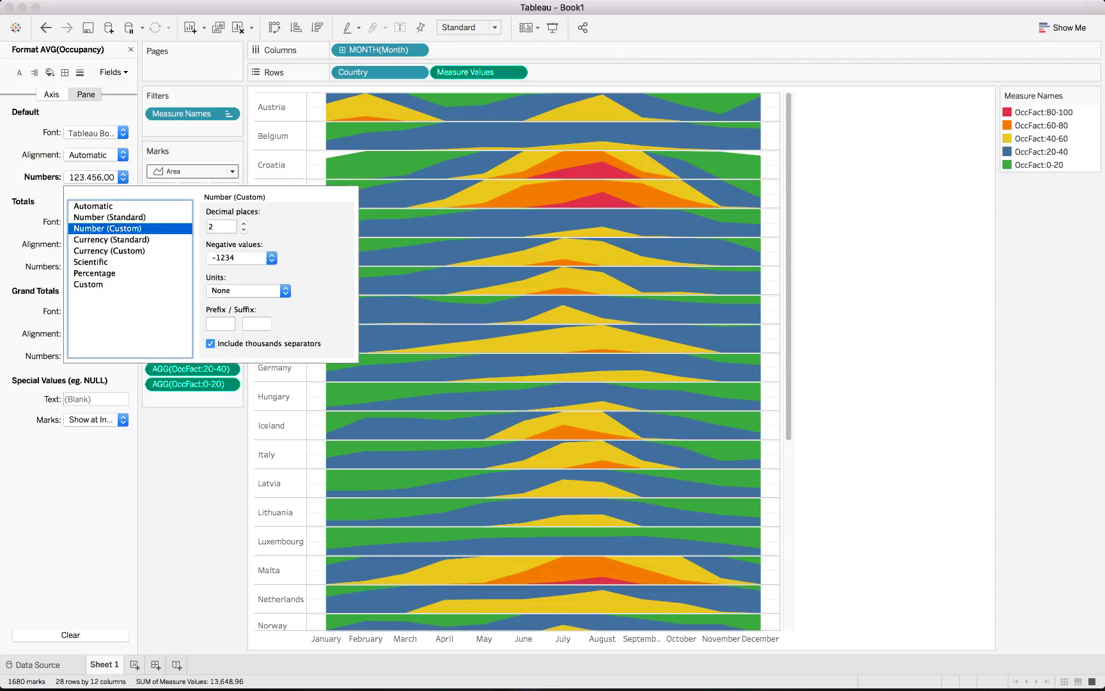
left_click(243, 230)
left_click(256, 324)
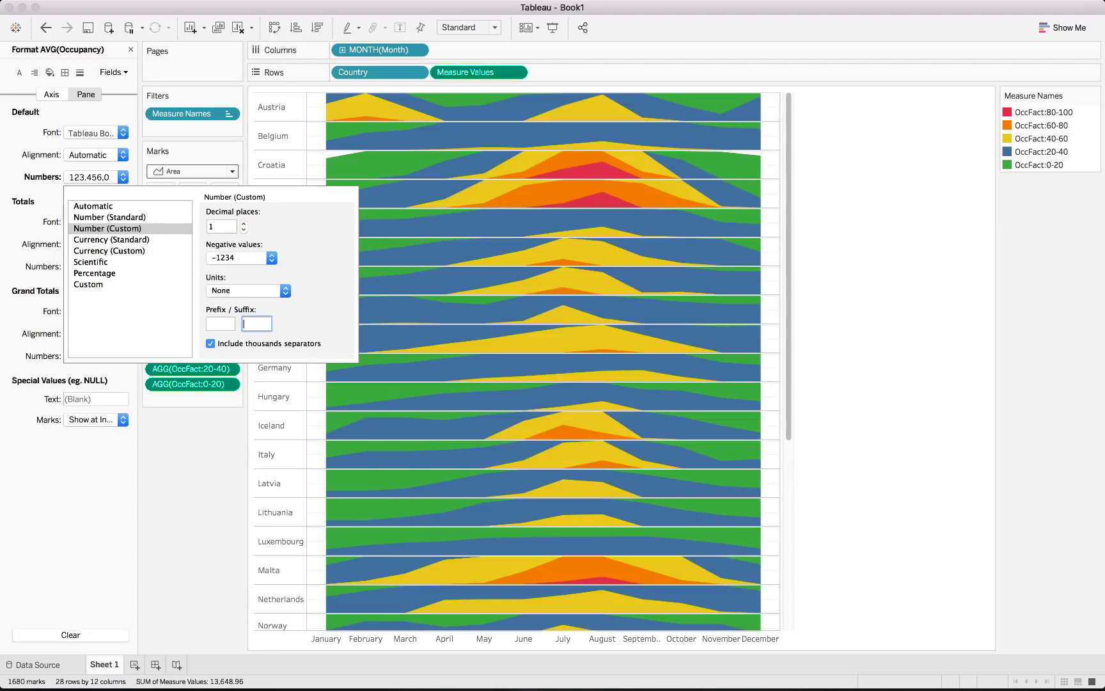
type("%")
left_click(374, 398)
mouse_move(485, 388)
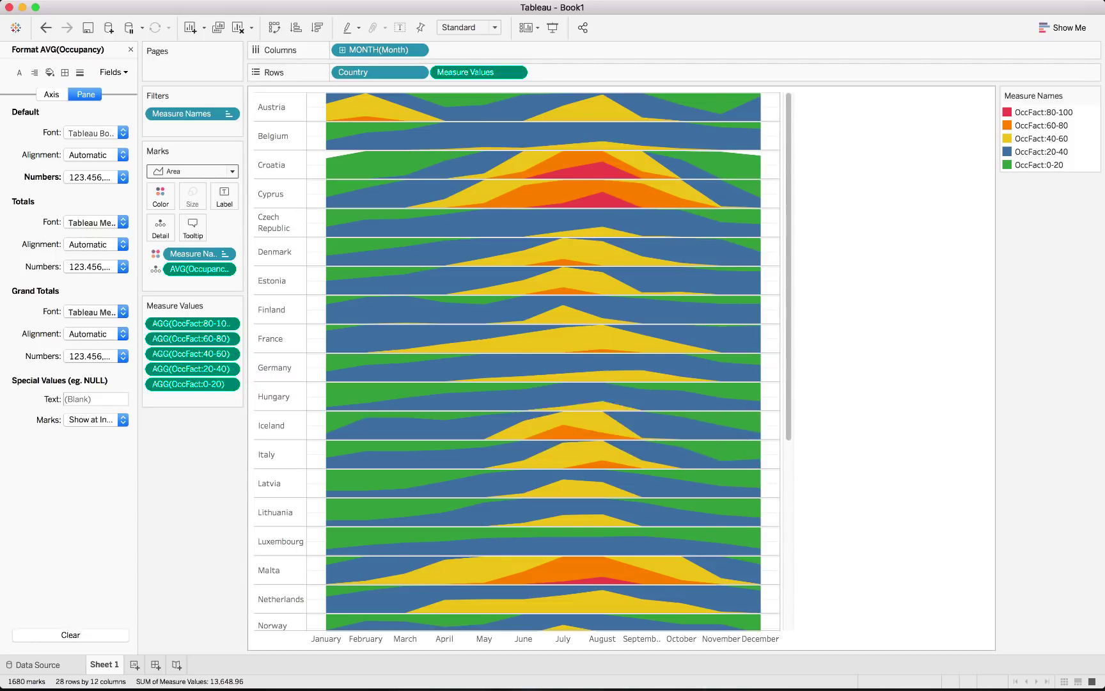
scroll(563, 370, "down", 5)
scroll(545, 383, "down", 1)
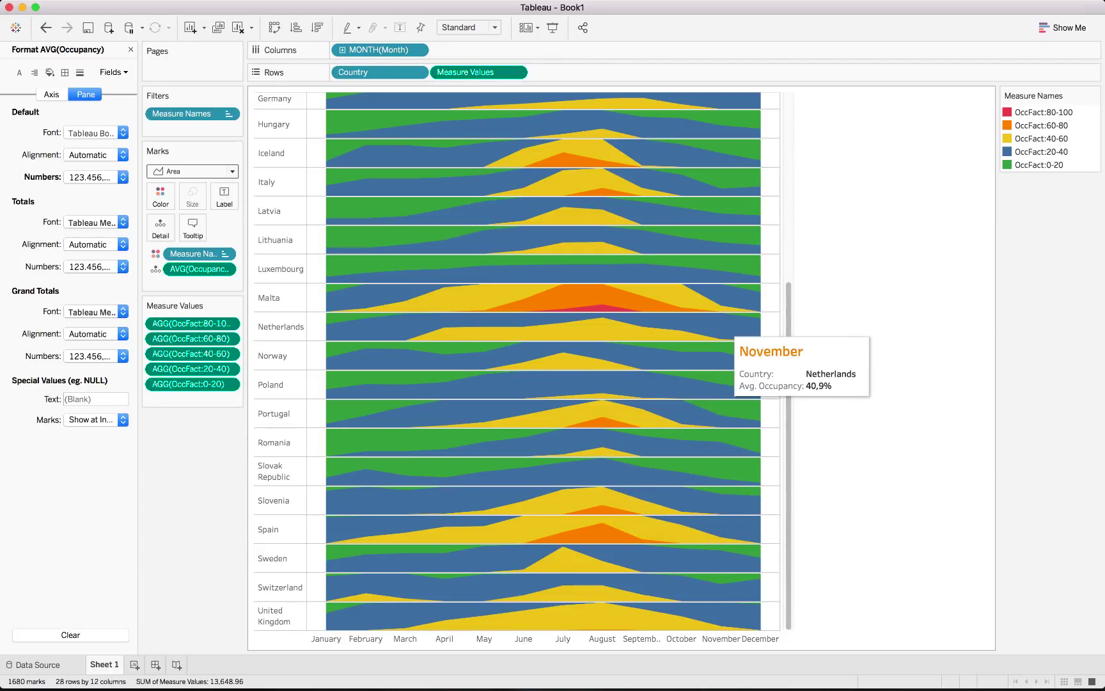
scroll(735, 319, "up", 5)
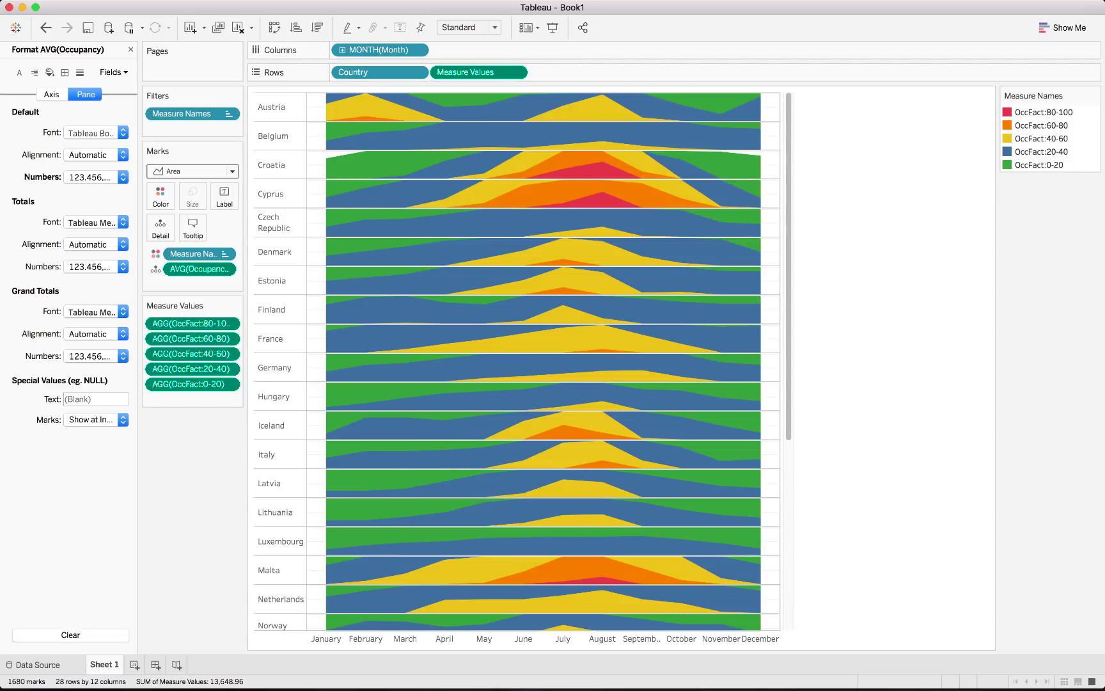
left_click(131, 49)
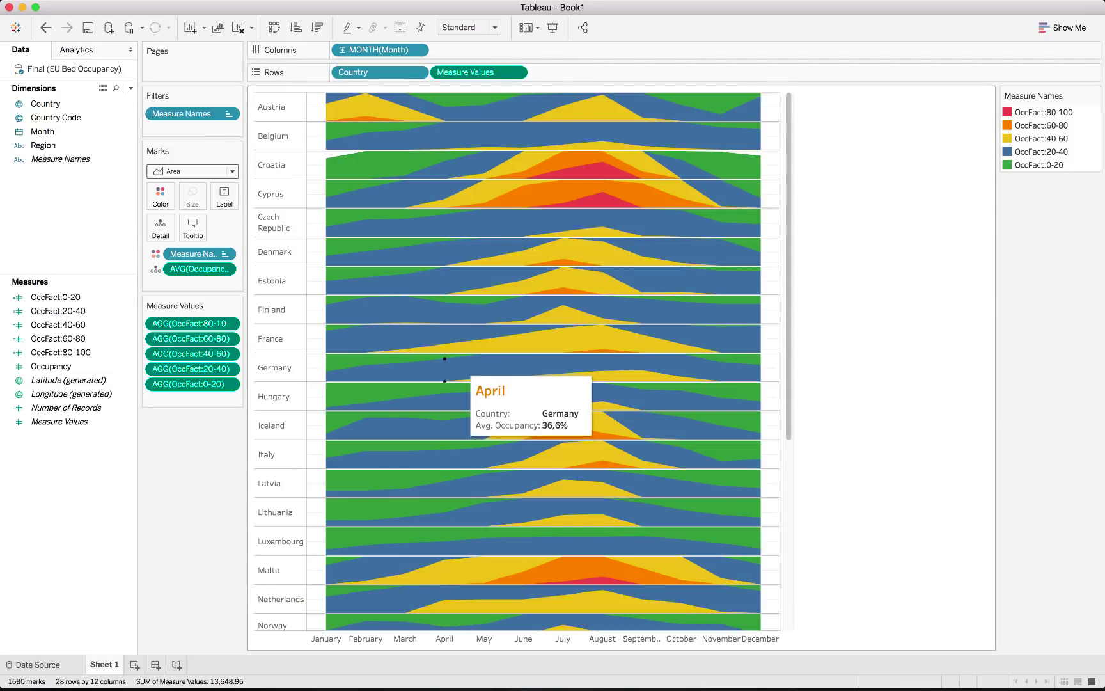
Adjust the country row heights and add Region to Filters using all values
key("super+Down")
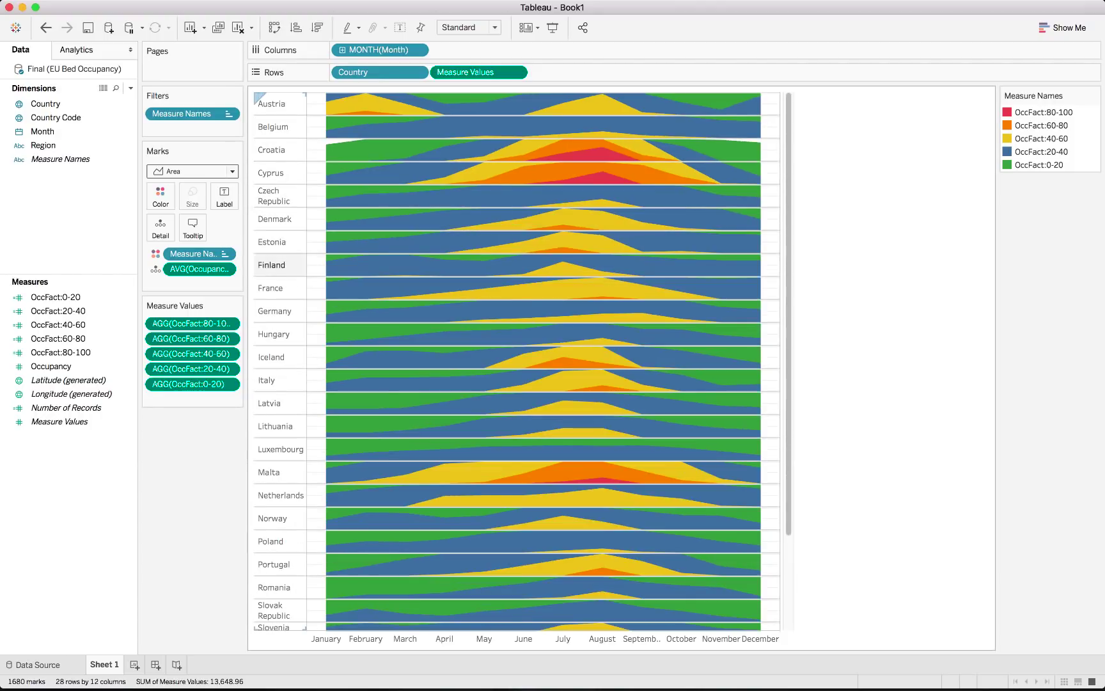
key("super+Down")
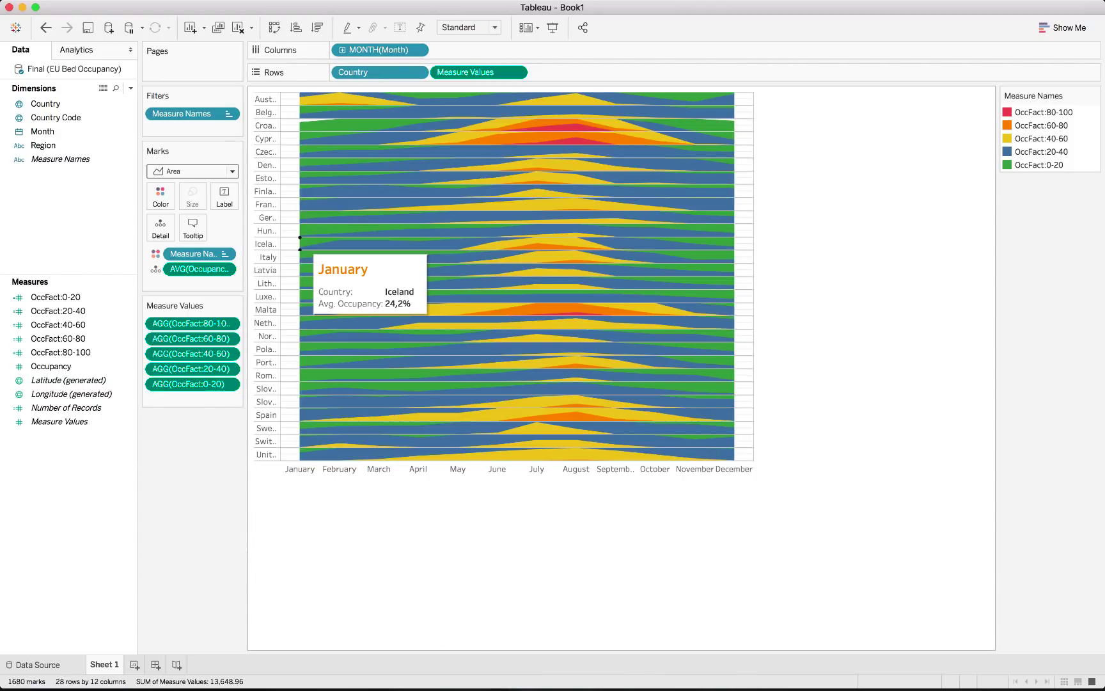
key("super+Up")
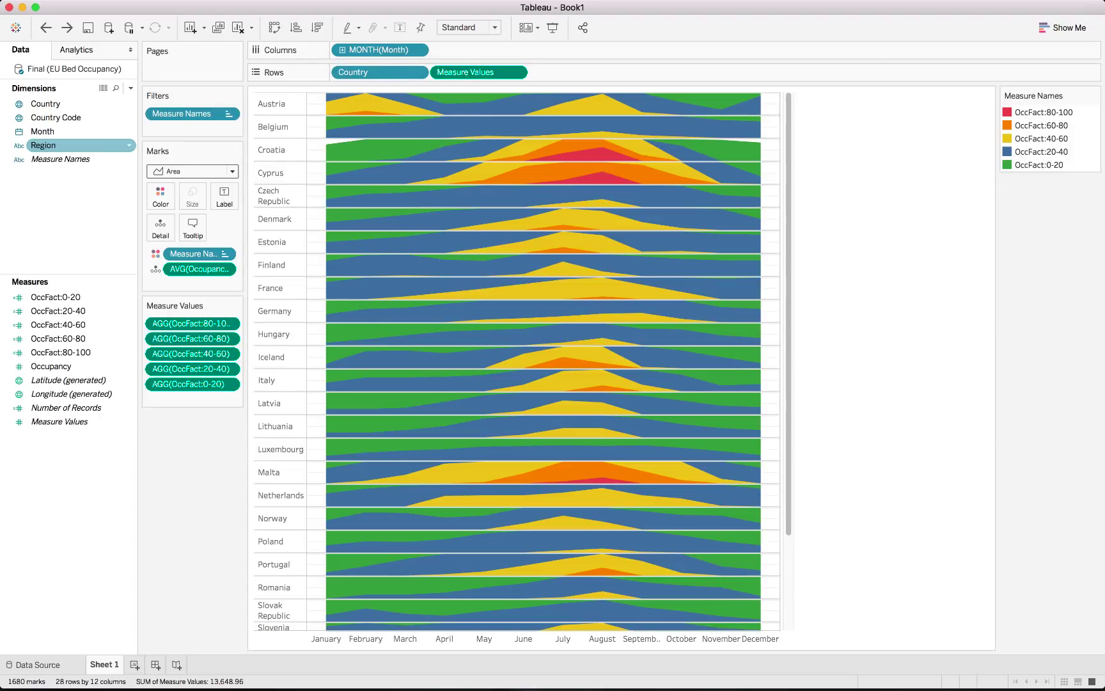
left_click_drag(43, 145, 166, 128)
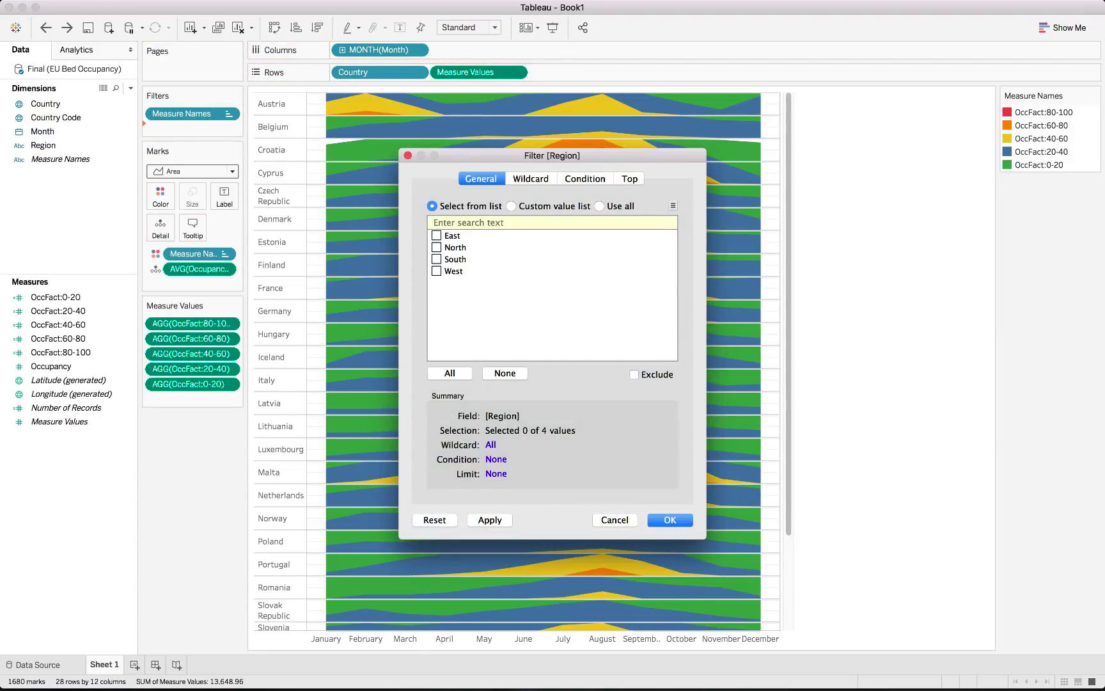
left_click(599, 206)
left_click(670, 519)
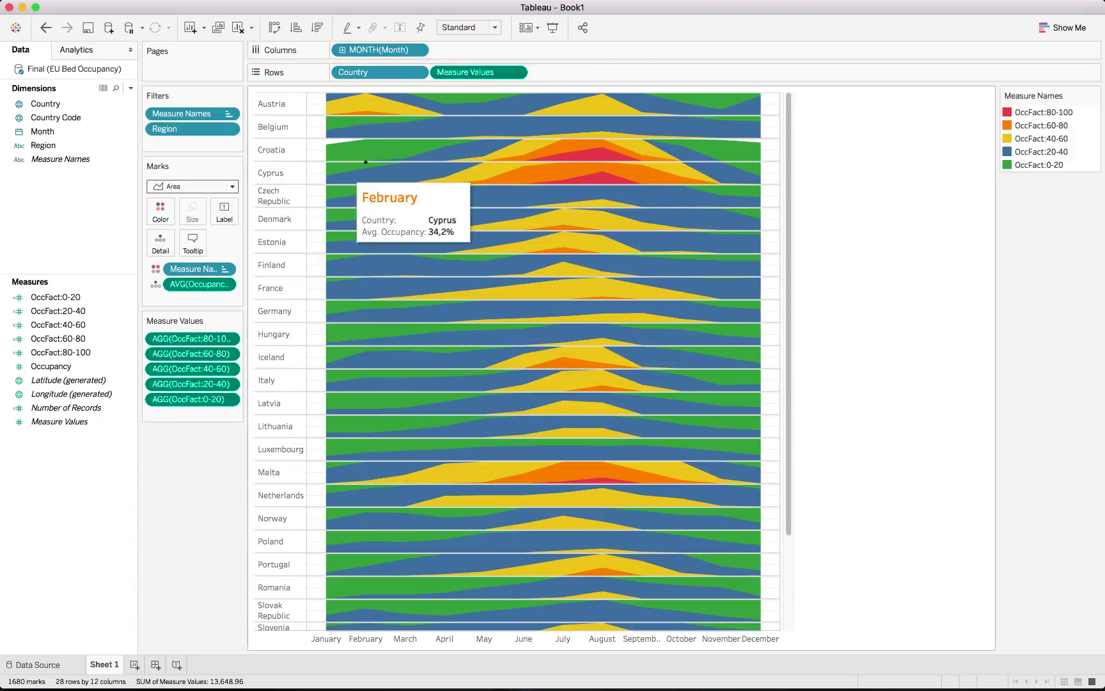
Show the Region filter card listing East, North, South and West beside the chart
left_click(228, 128)
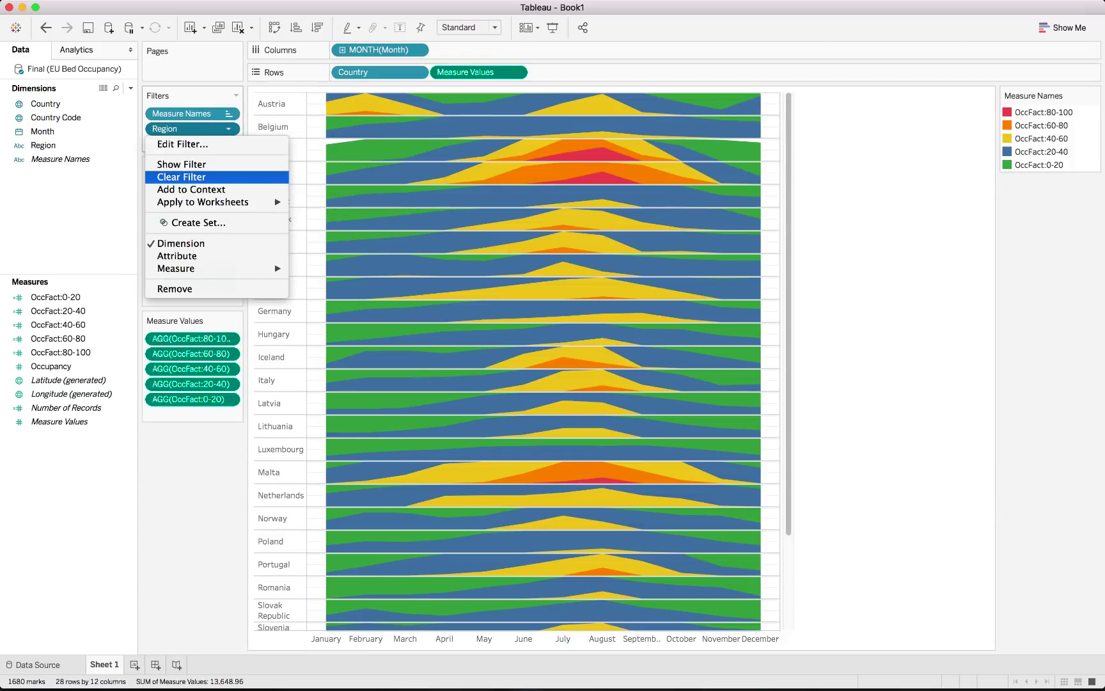
left_click(181, 165)
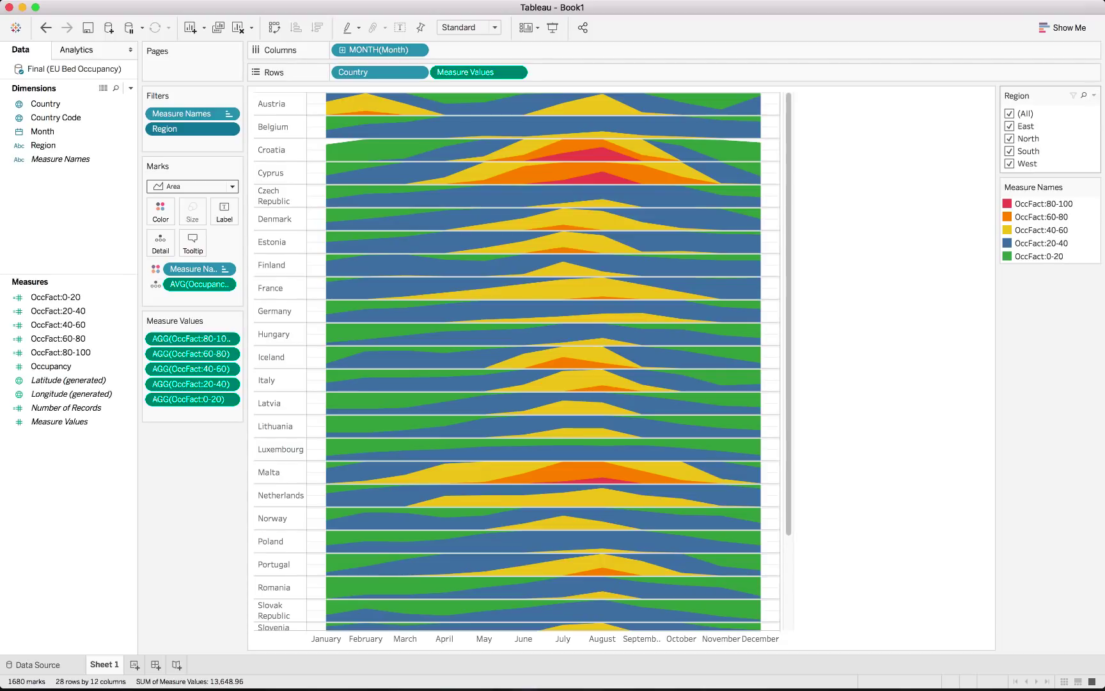
left_click(1094, 94)
mouse_move(964, 133)
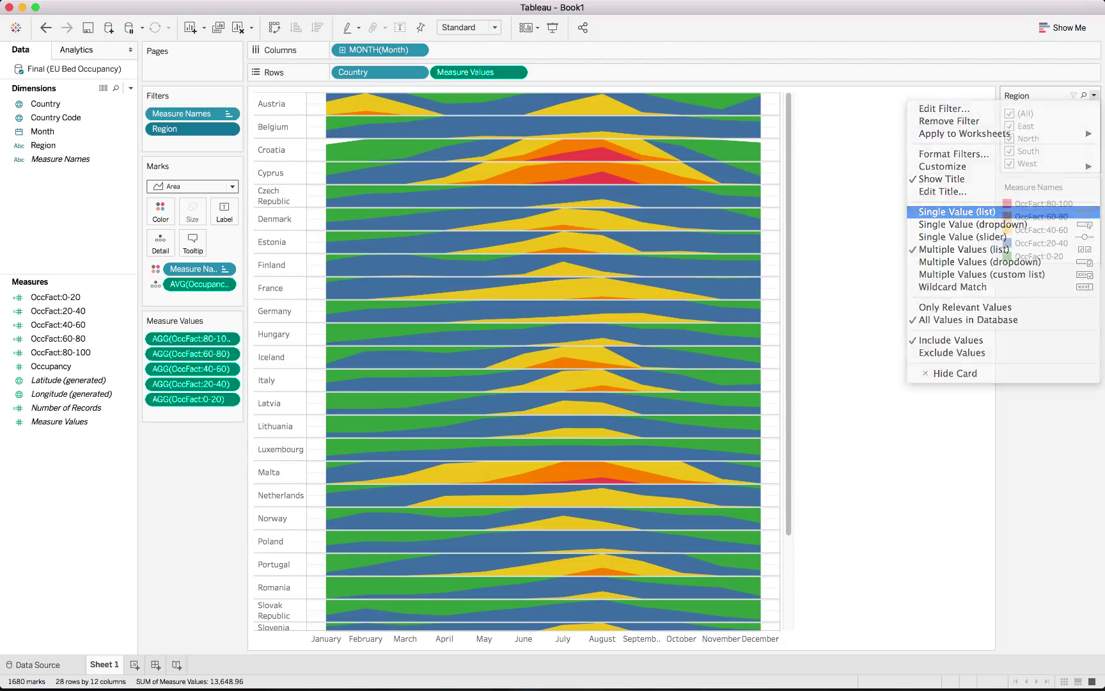
Make the Region card Single Value (list) and try North, East, West and South
left_click(956, 211)
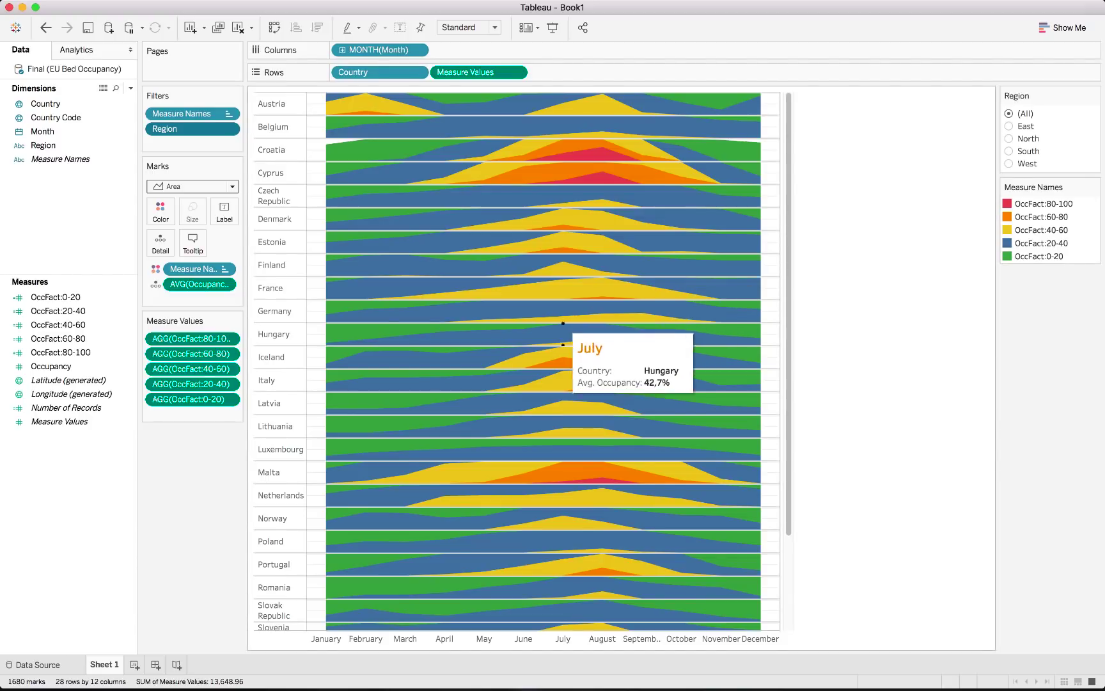
scroll(566, 326, "down", 5)
scroll(573, 327, "up", 5)
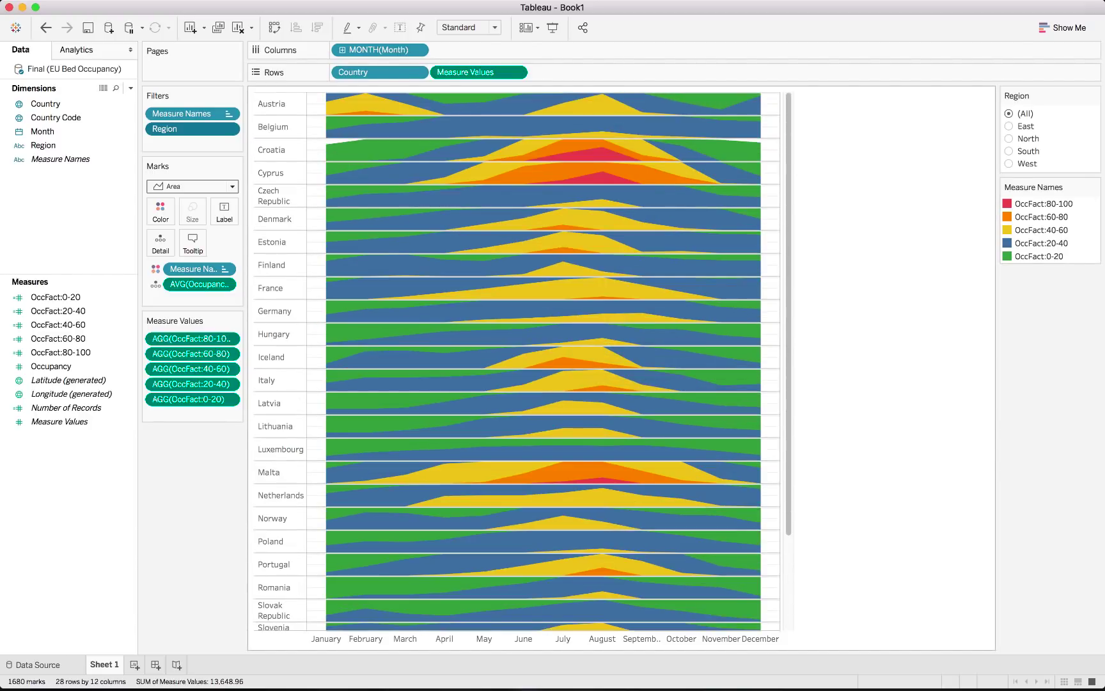
left_click(1009, 139)
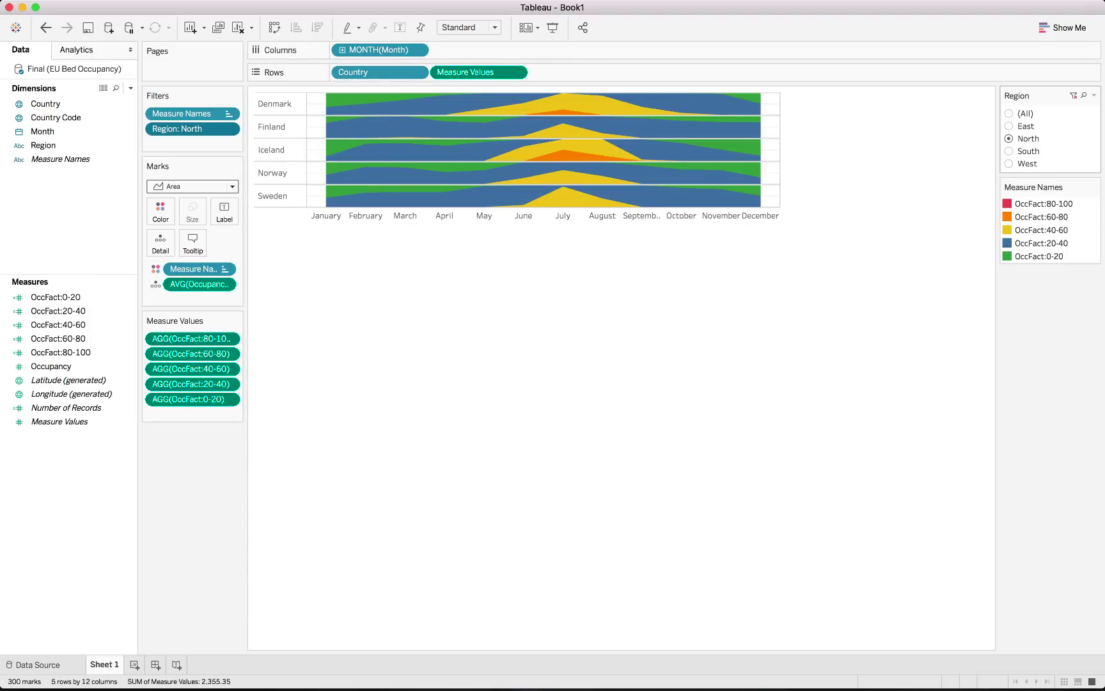
left_click(1024, 126)
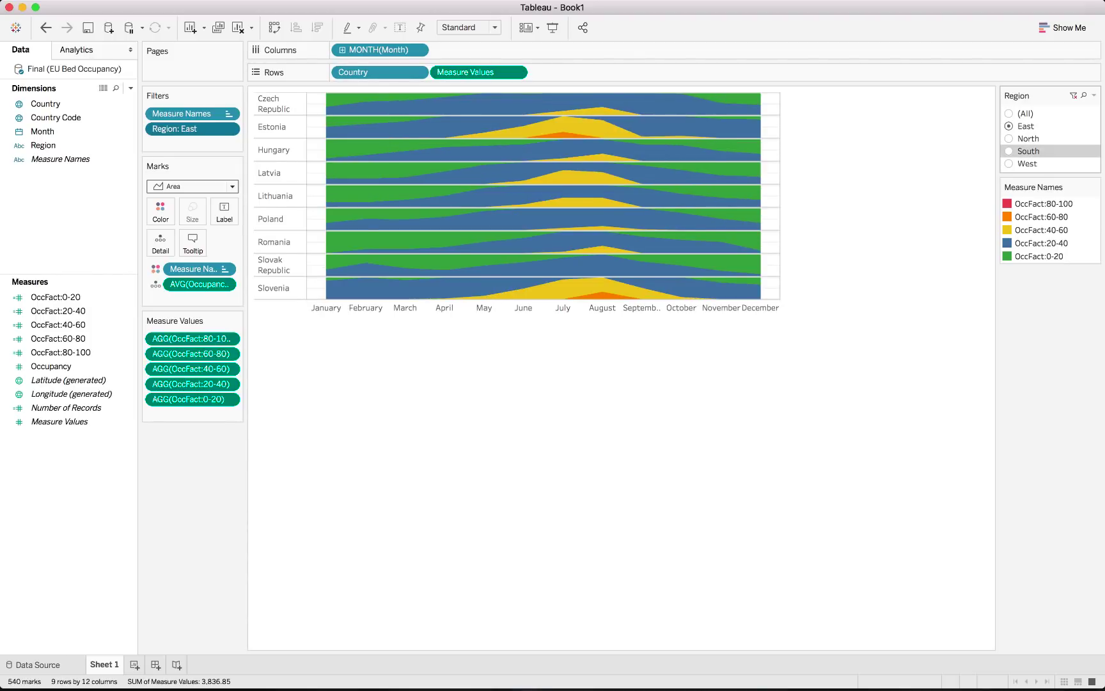
left_click(1023, 163)
left_click(1023, 151)
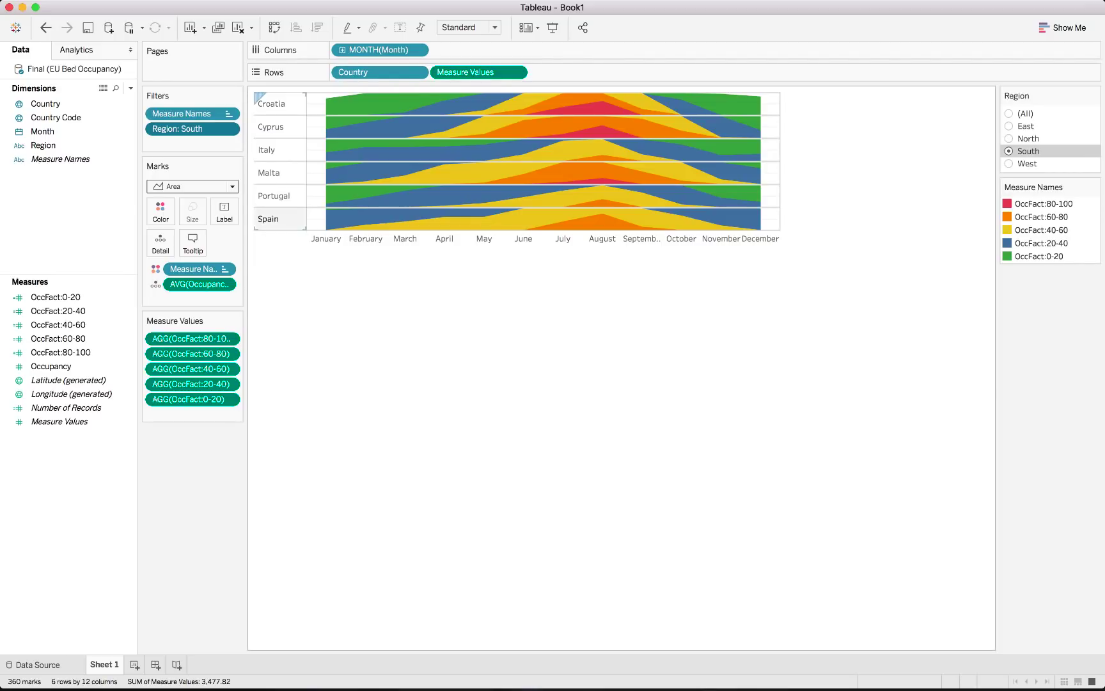
Make the rows taller, cycle through the regions, and finish with the filter on (All)
left_click_drag(281, 207, 281, 216)
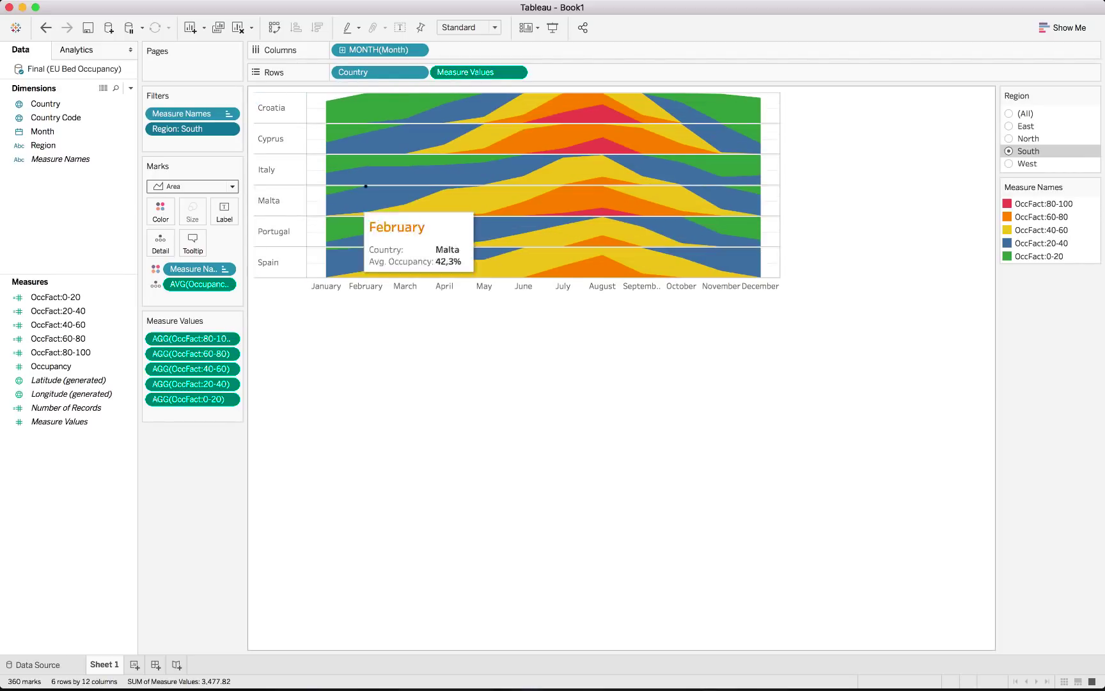
left_click(1024, 139)
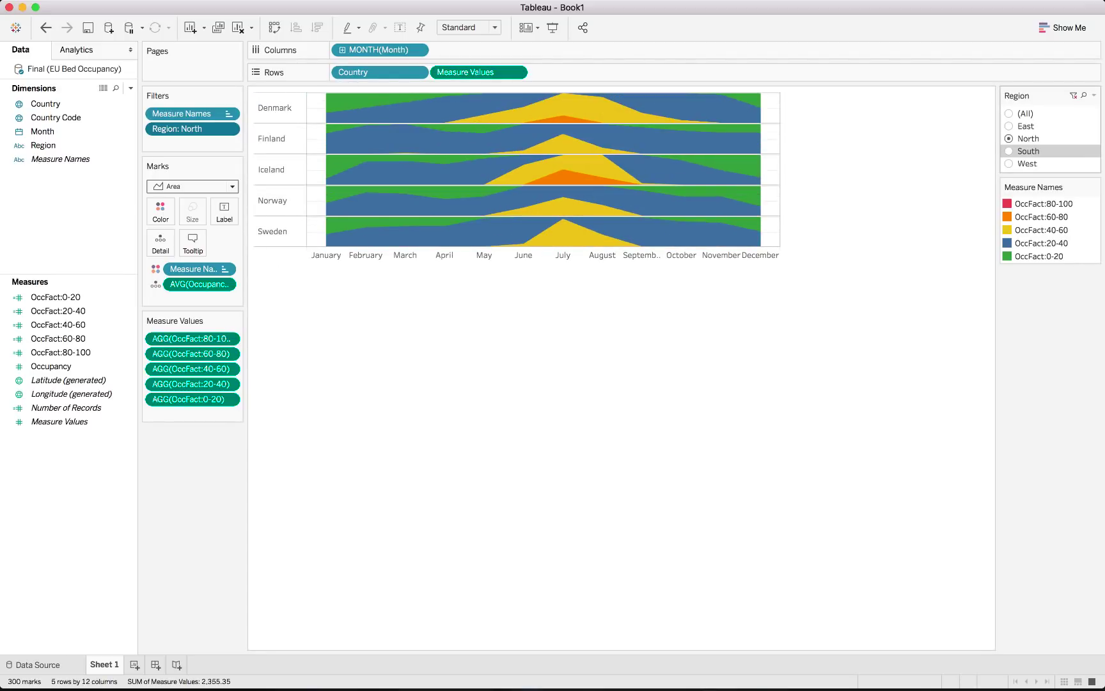
left_click(1023, 164)
left_click(1023, 126)
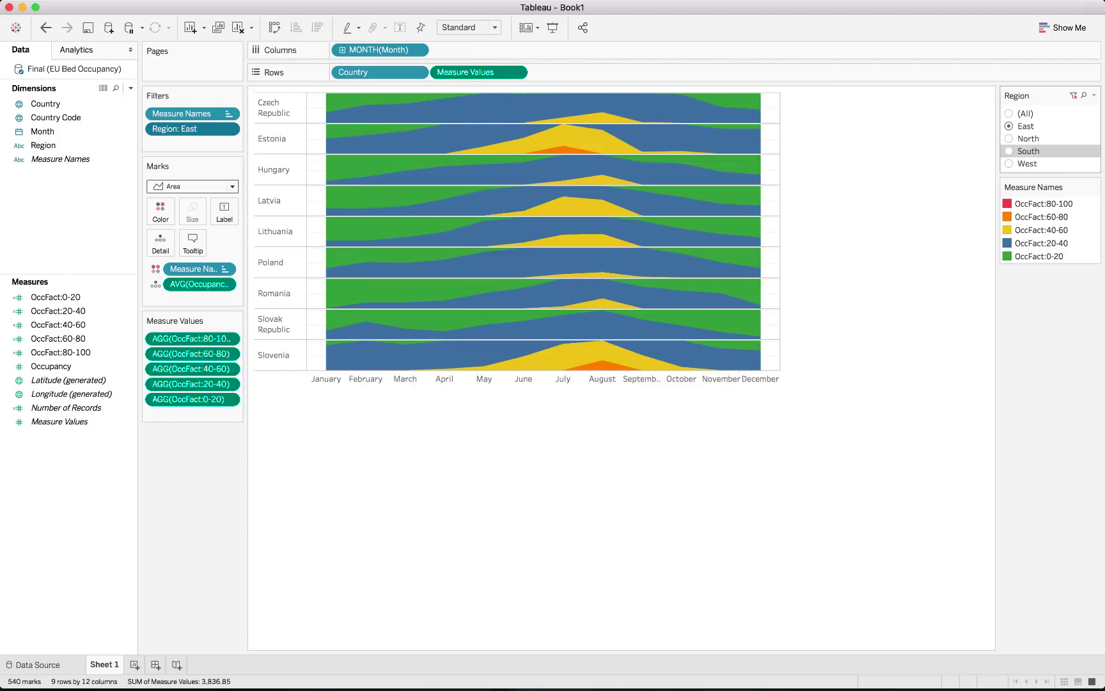
left_click(1023, 114)
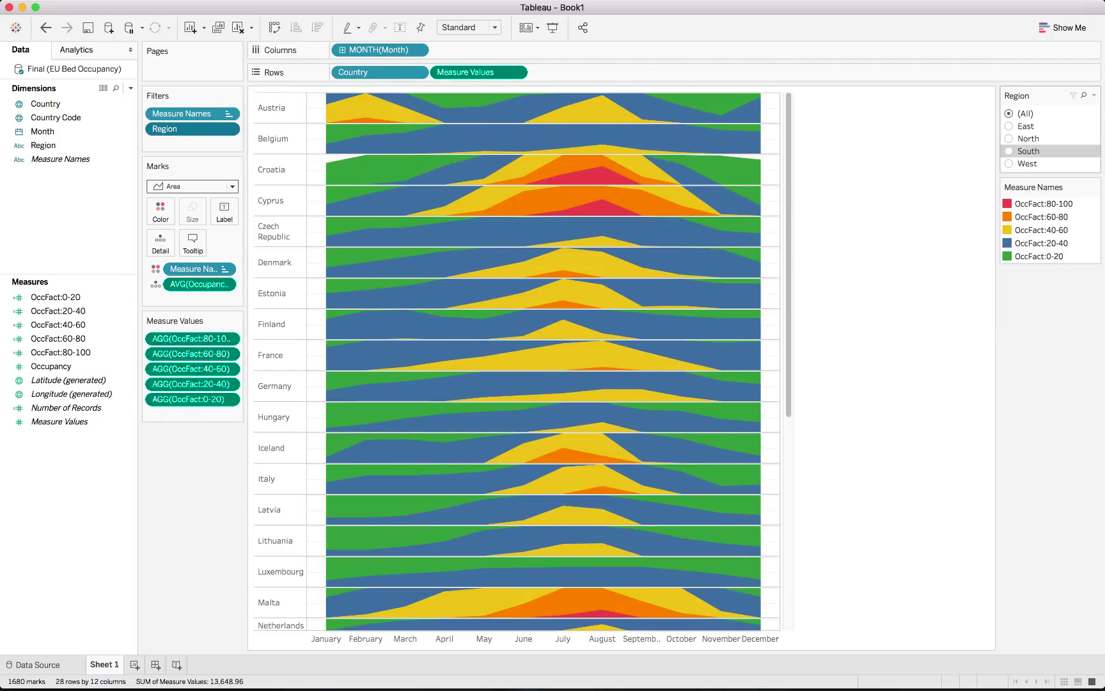
left_click(1023, 164)
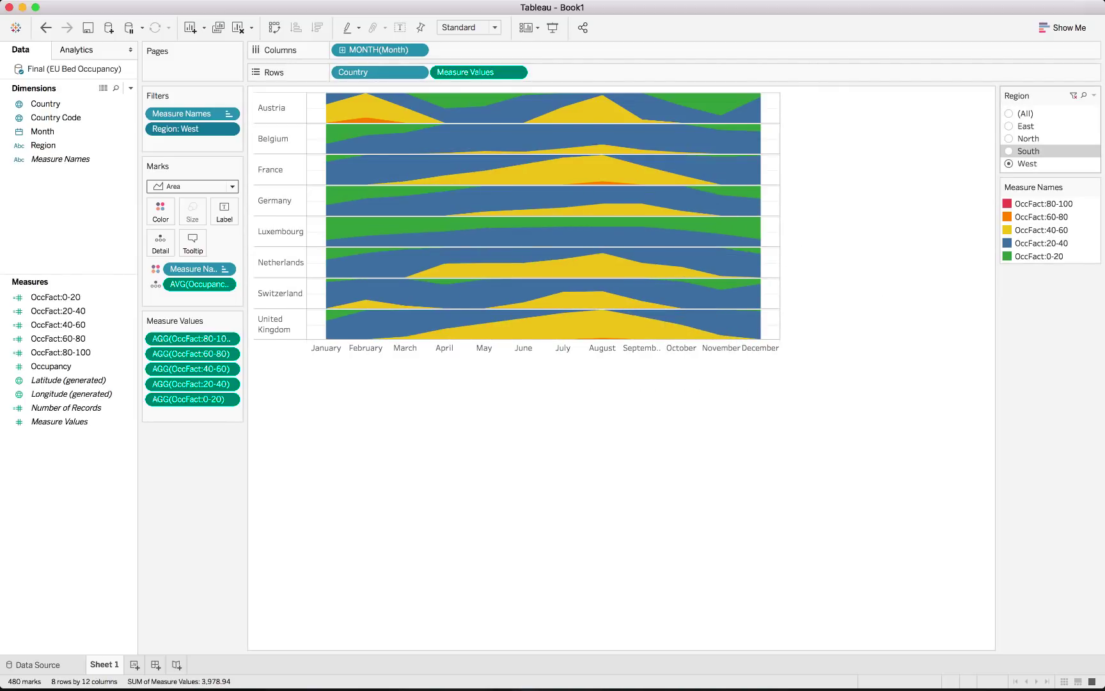
left_click(1024, 113)
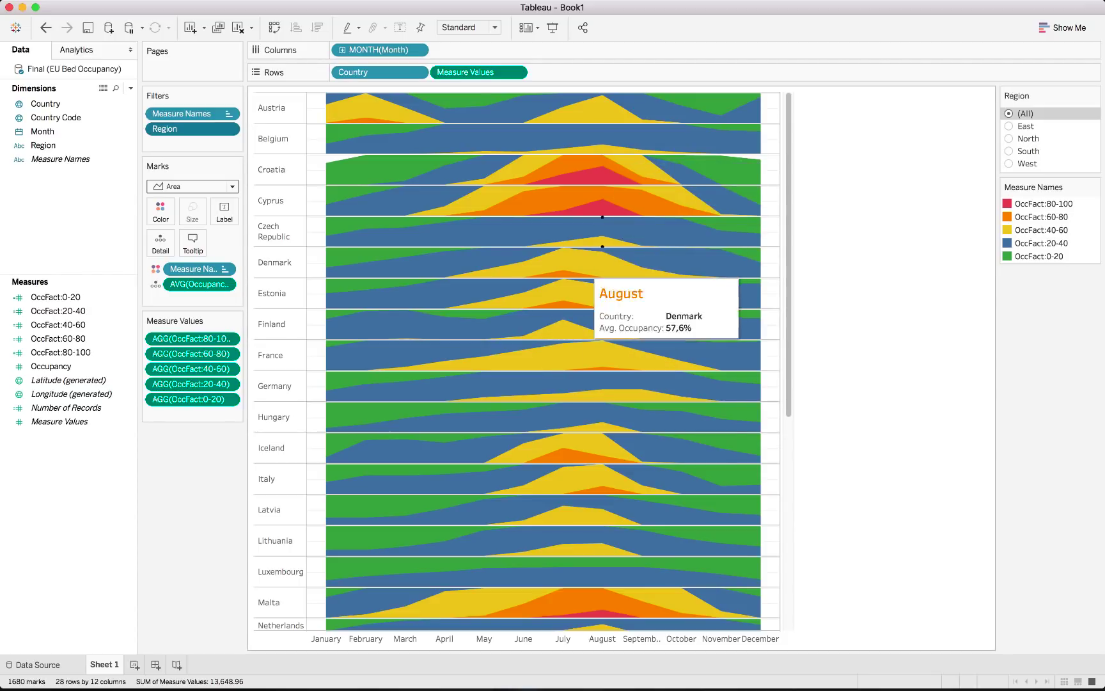
scroll(605, 511, "down", 1)
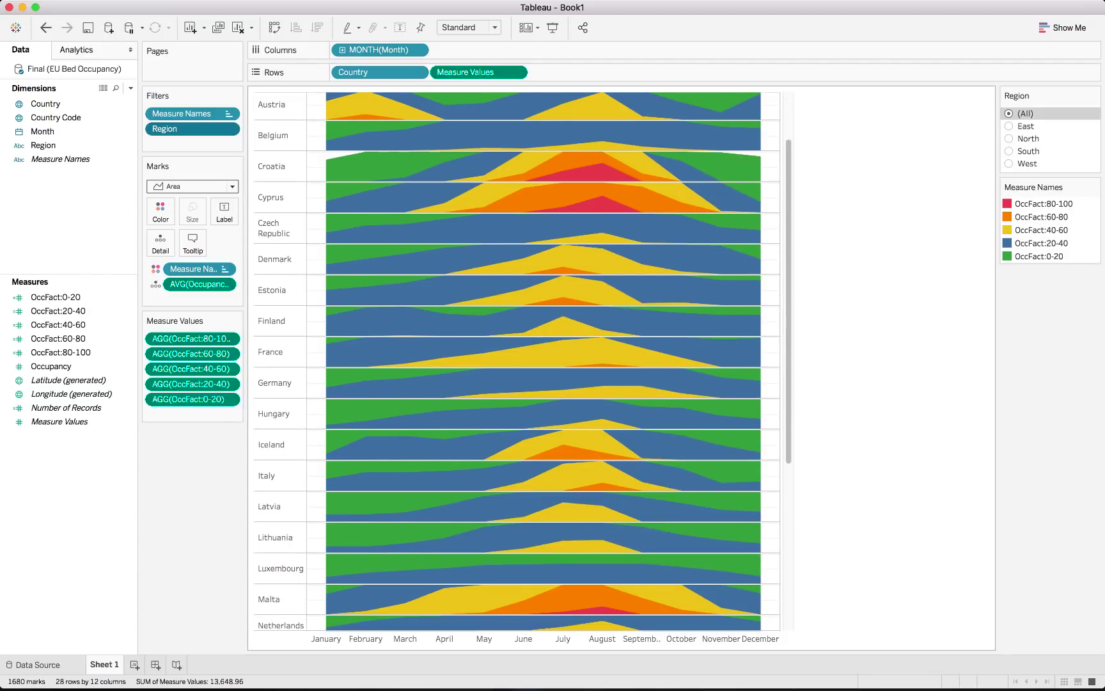
scroll(639, 604, "down", 3)
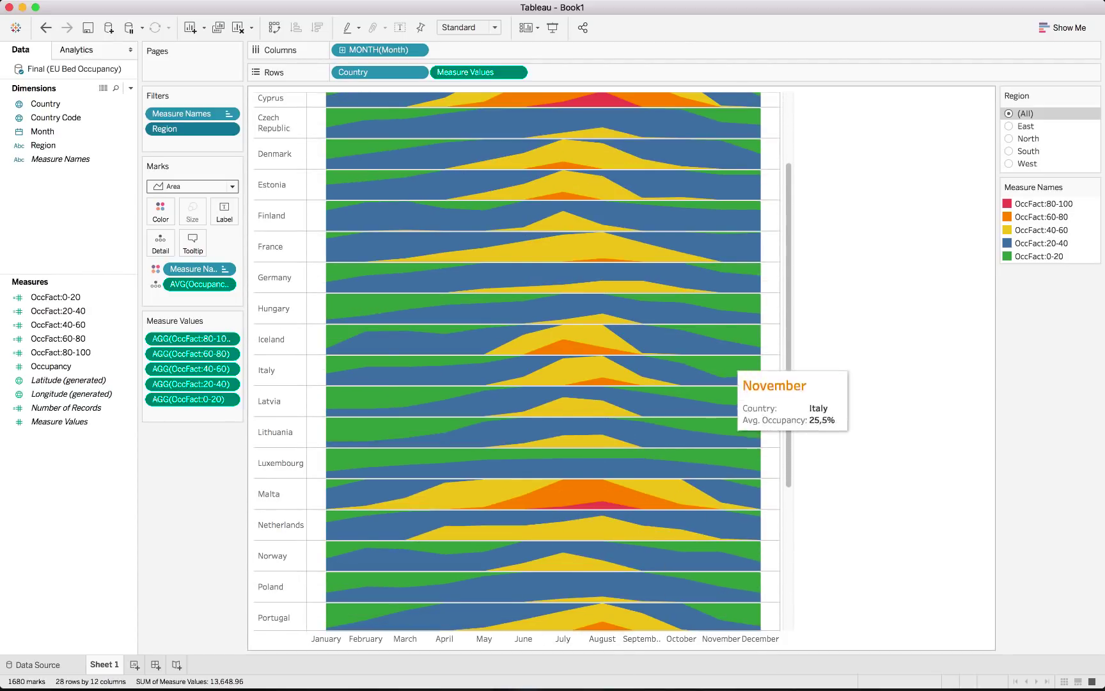
scroll(735, 377, "up", 3)
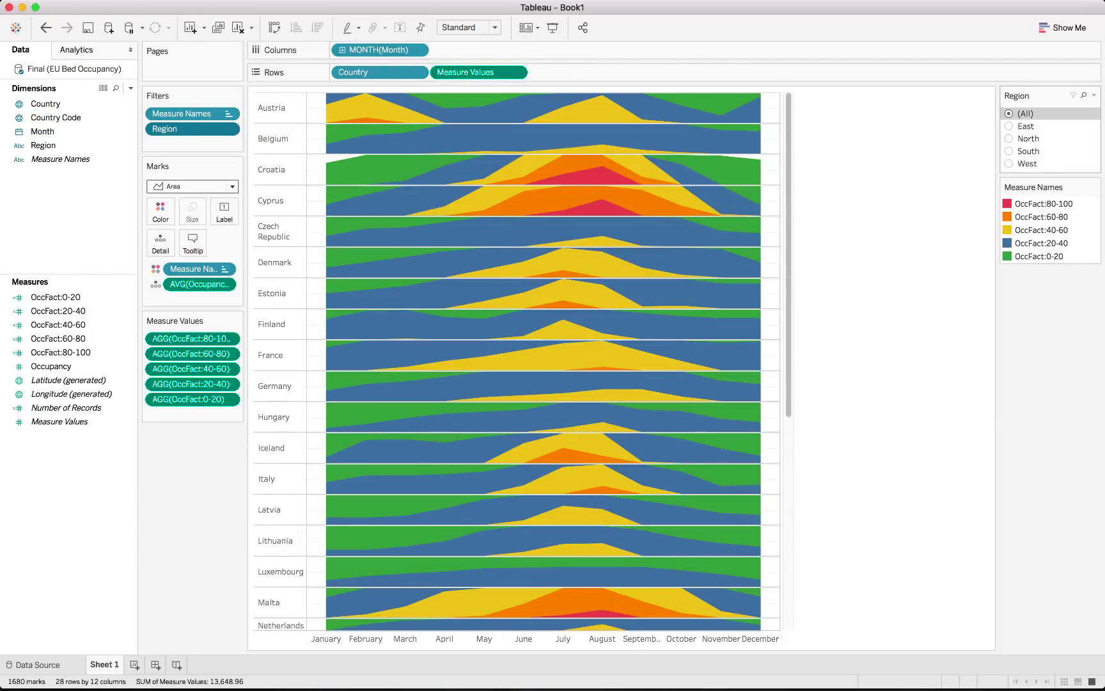
Switch the Region filter through West, South and West, ending on North's five Nordic countries
left_click(1009, 164)
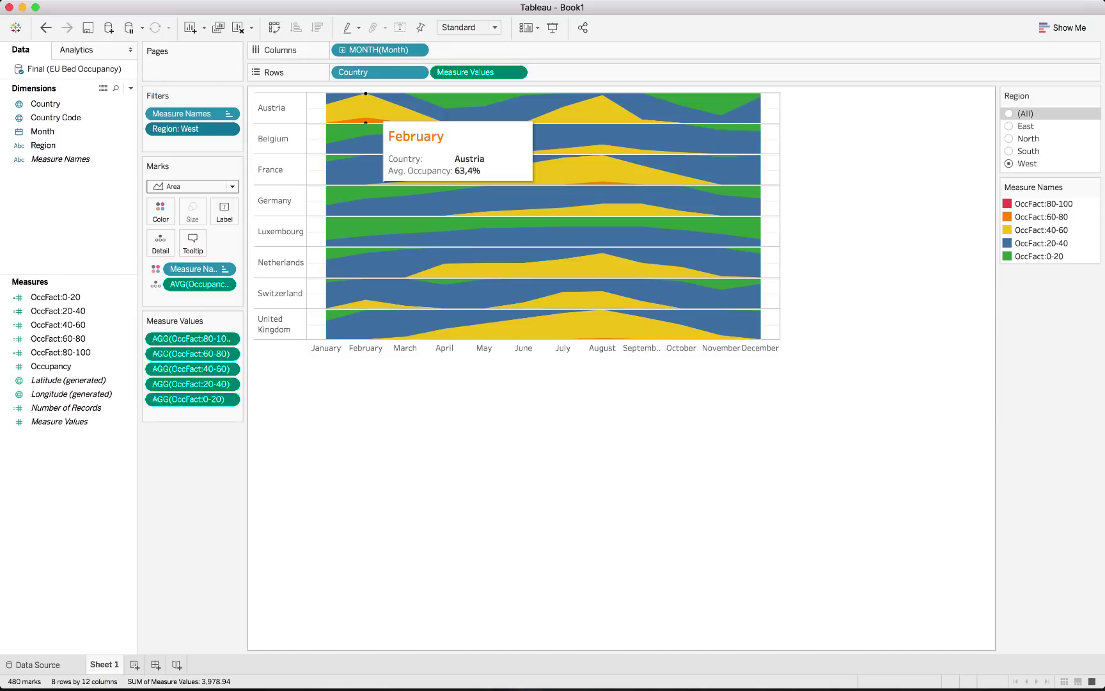
left_click(1023, 151)
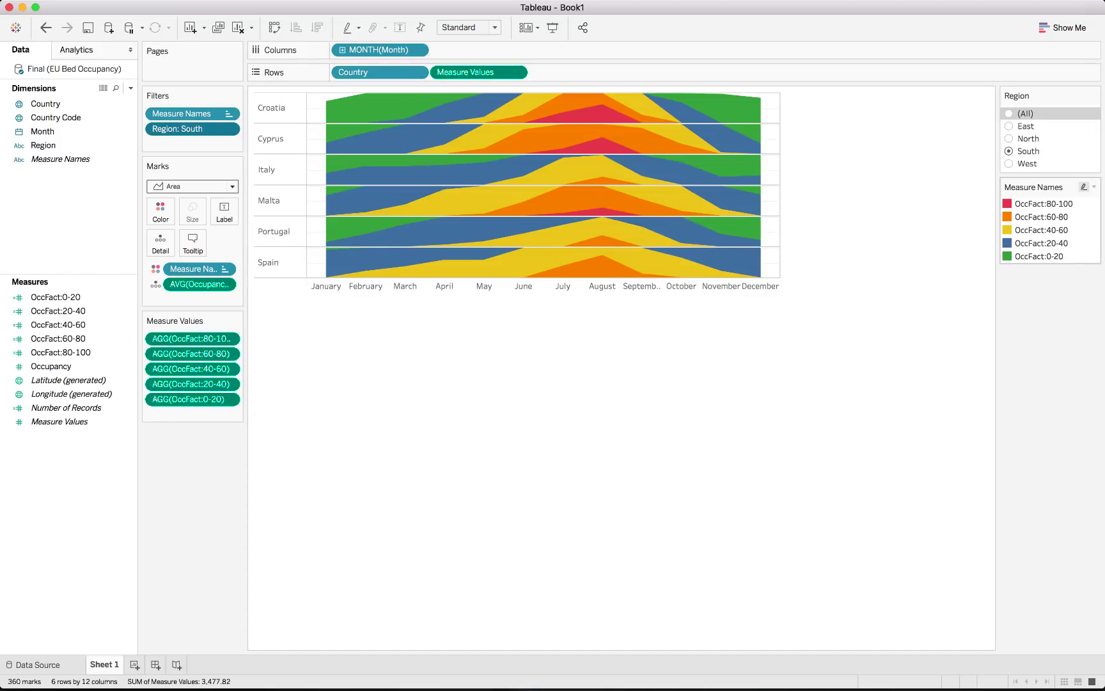
left_click(1026, 164)
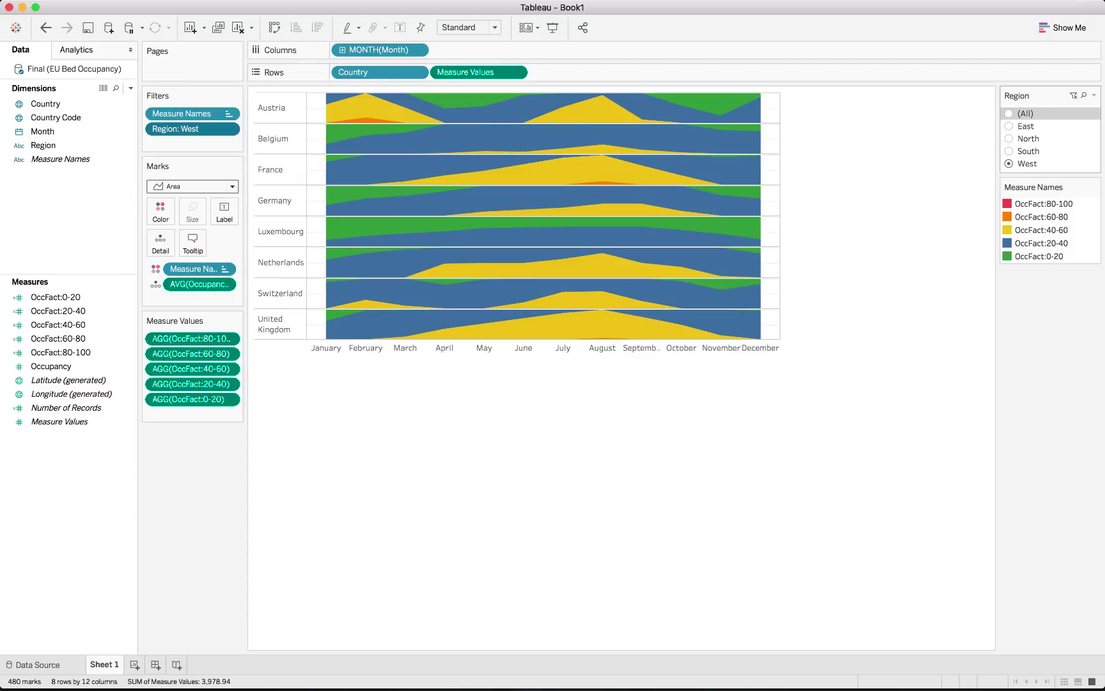
left_click(1027, 139)
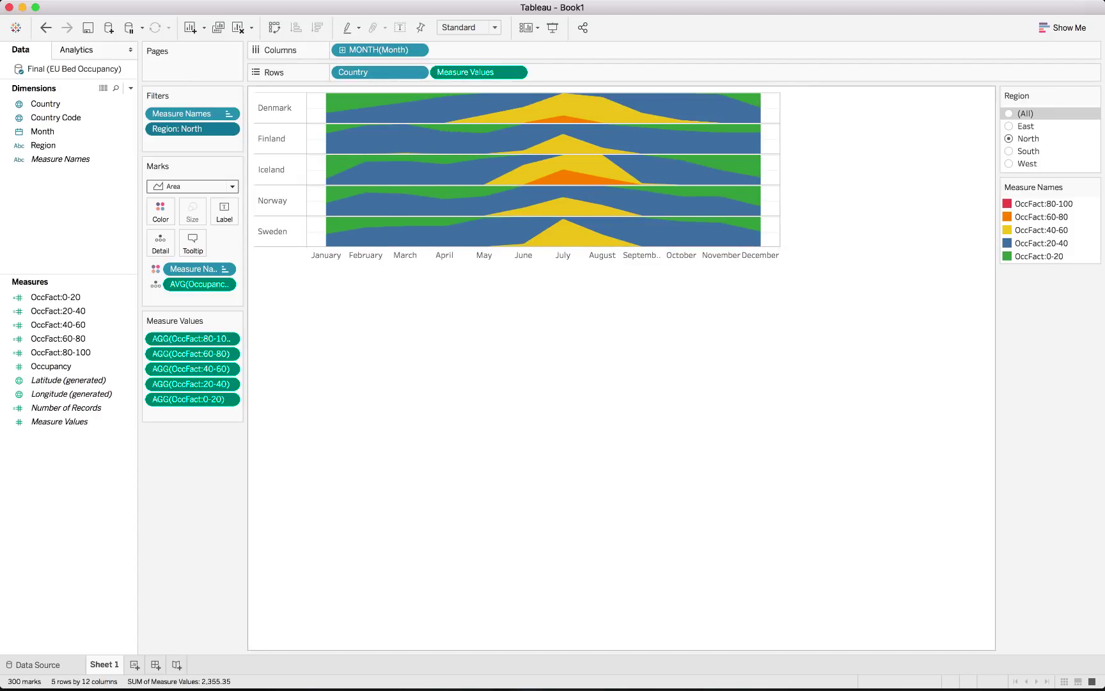
mouse_move(563, 182)
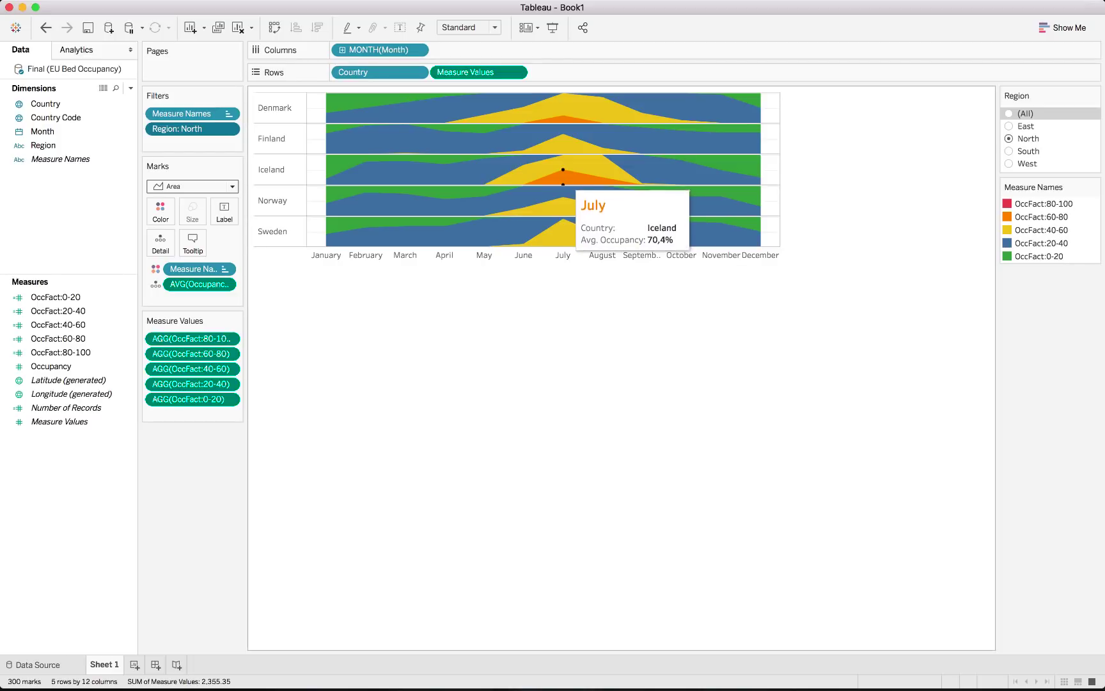